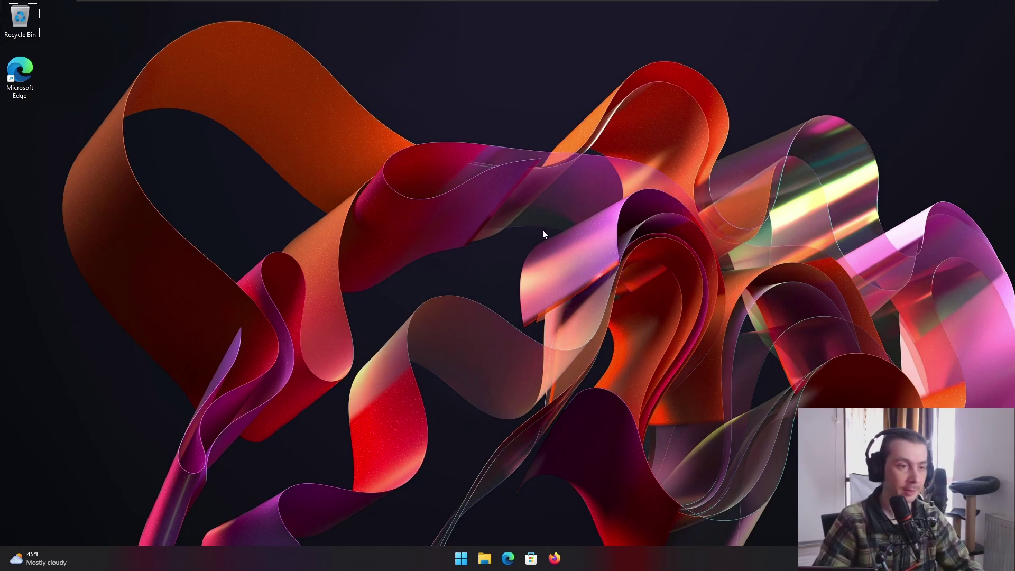
# - Open File Explorer on Home, close it, then open and dismiss the Start menu
pyautogui.click(484, 559)
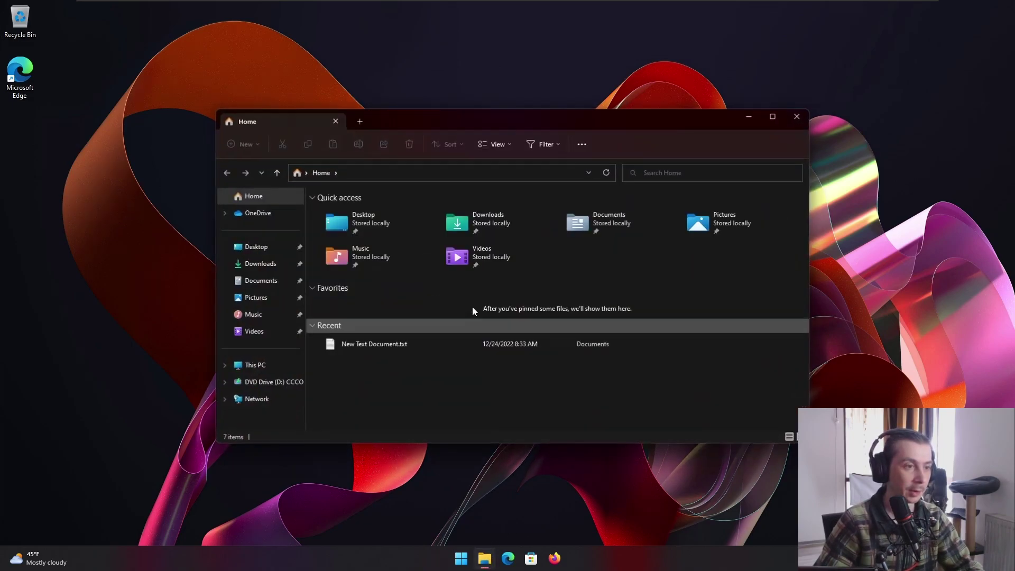
pyautogui.rightClick(412, 382)
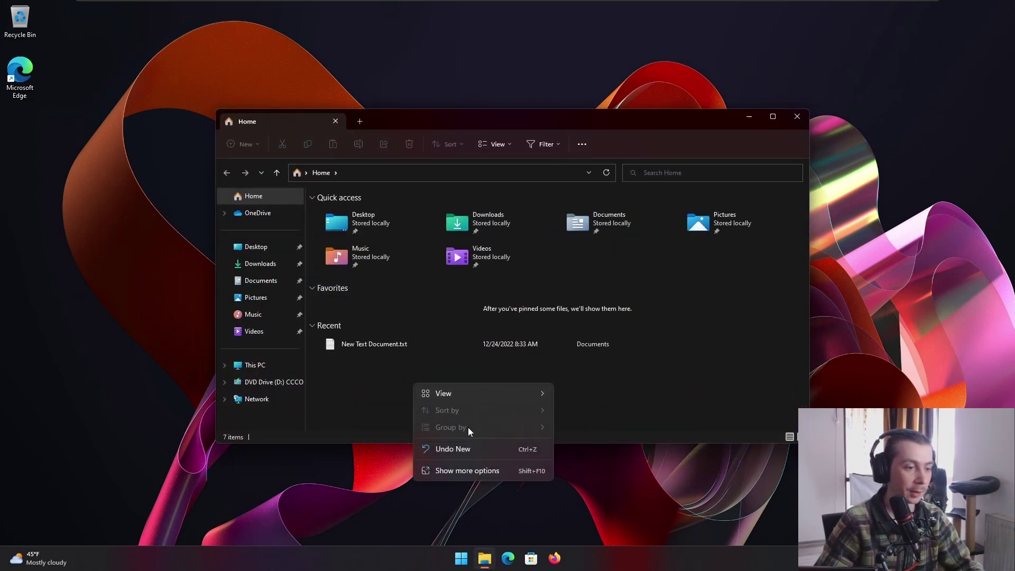
pyautogui.click(635, 399)
pyautogui.click(799, 116)
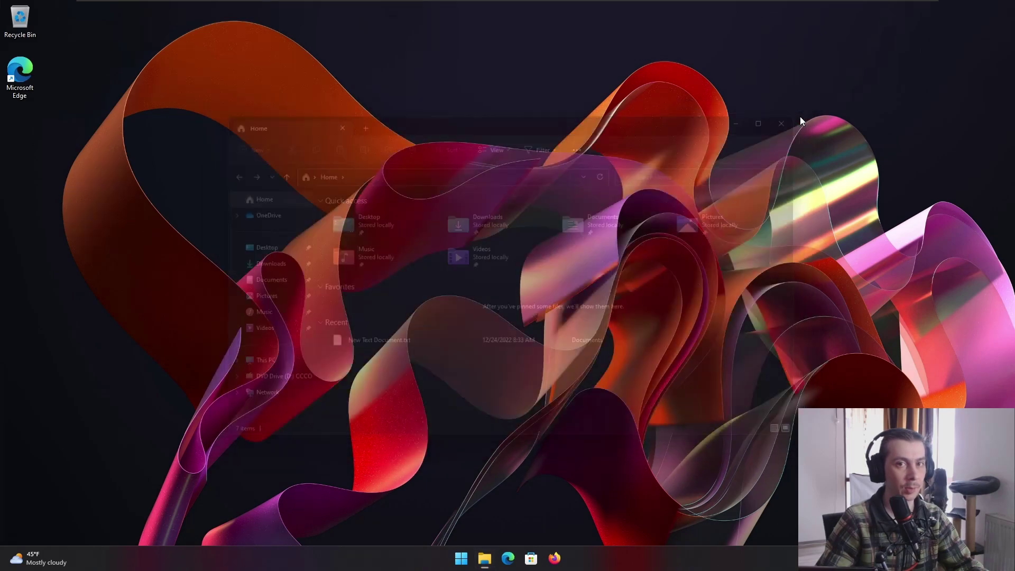
pyautogui.click(462, 559)
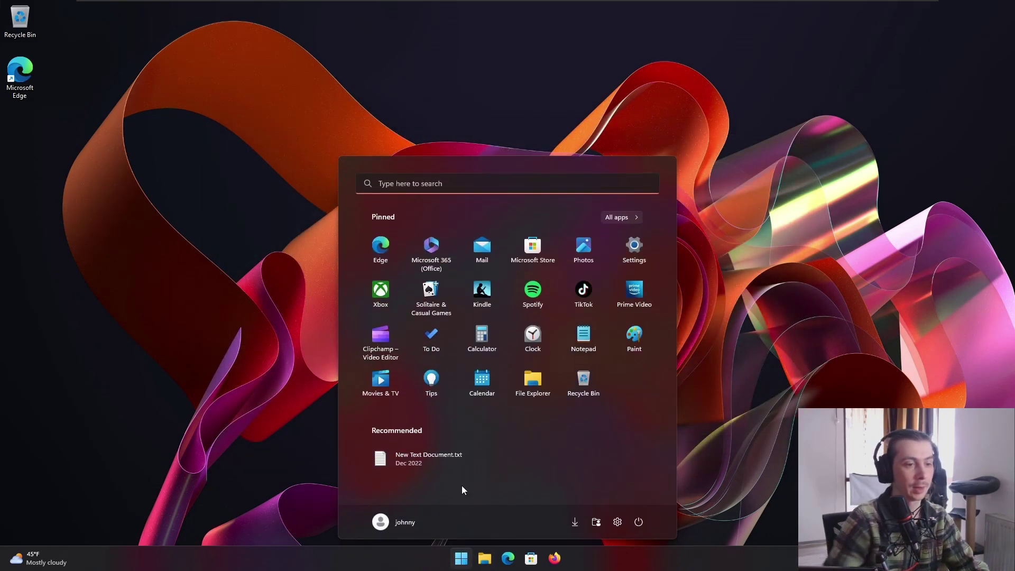
pyautogui.click(772, 397)
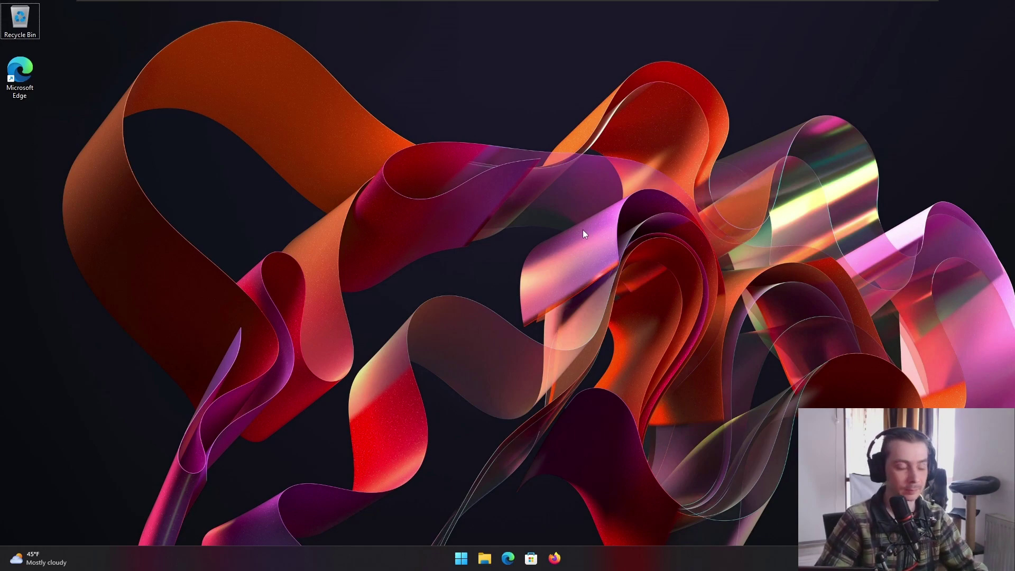
pyautogui.press('super')
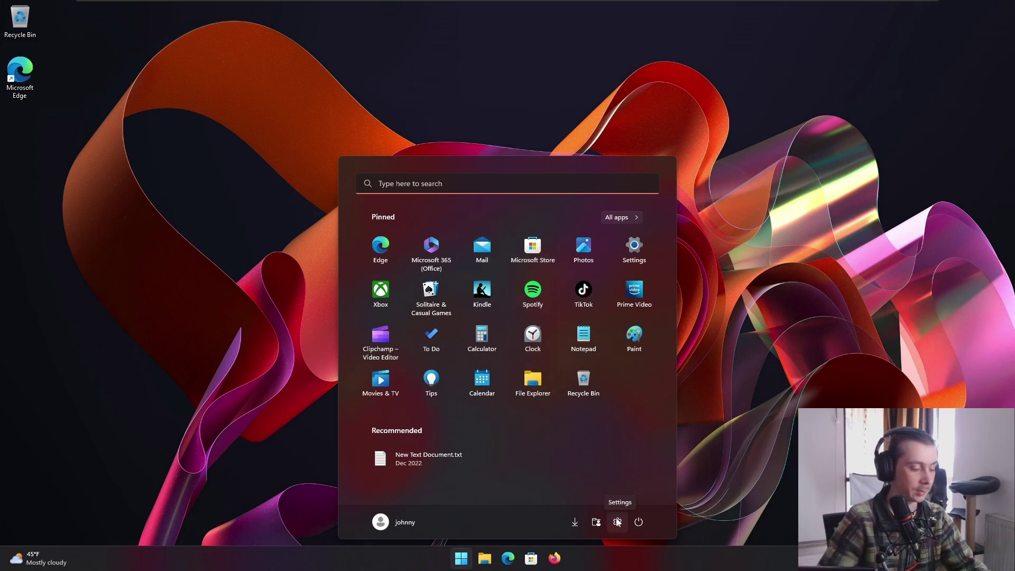
pyautogui.write('man')
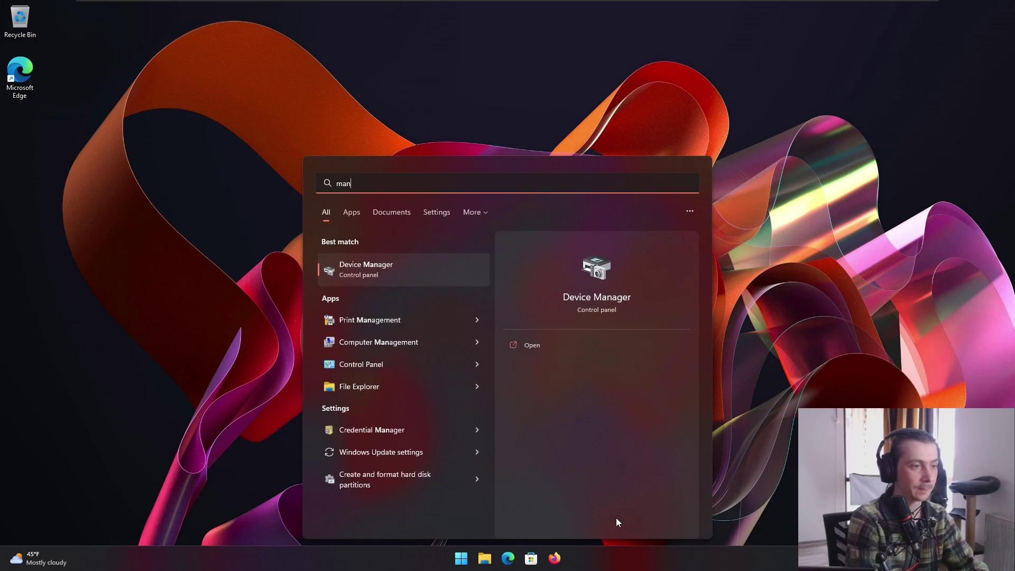
pyautogui.press('BackSpace')
pyautogui.write('gnifier')
pyautogui.press('Return')
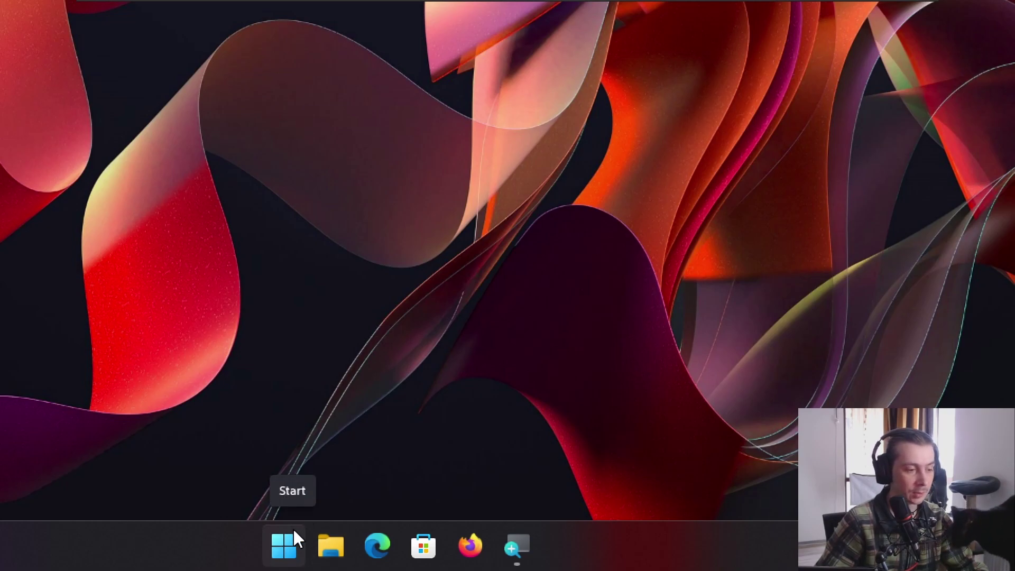
pyautogui.click(292, 529)
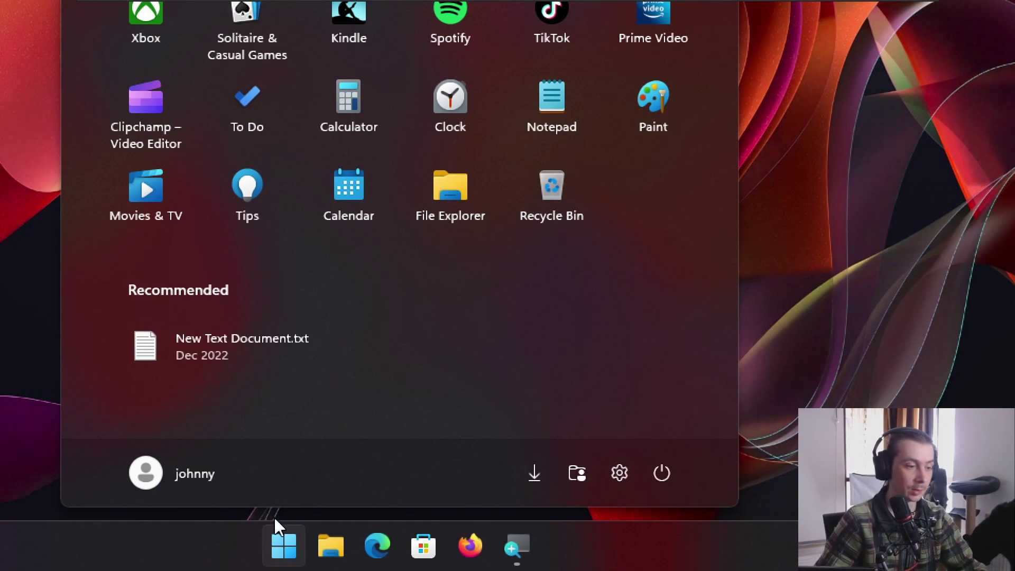
pyautogui.doubleClick(275, 535)
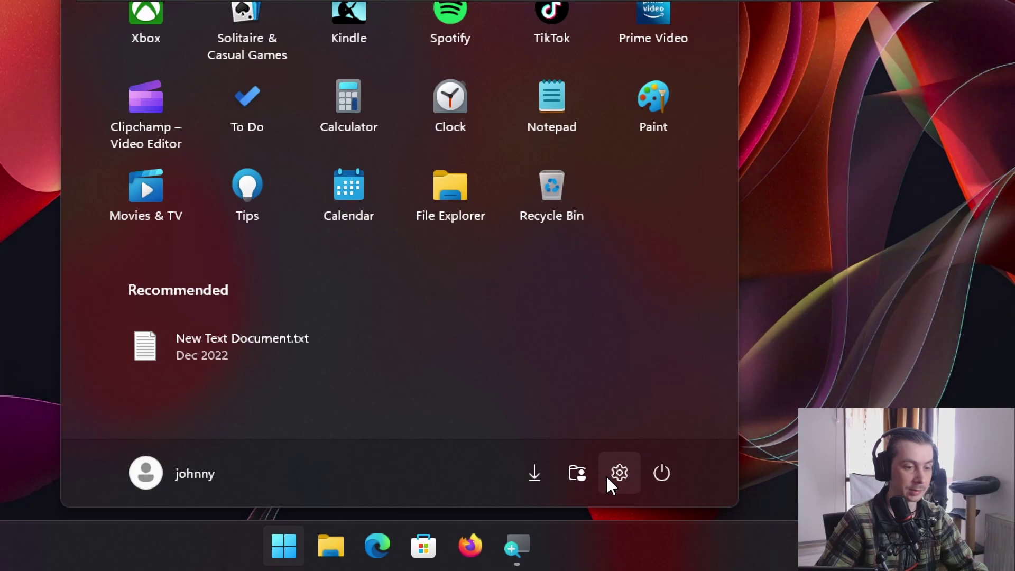
pyautogui.click(607, 477)
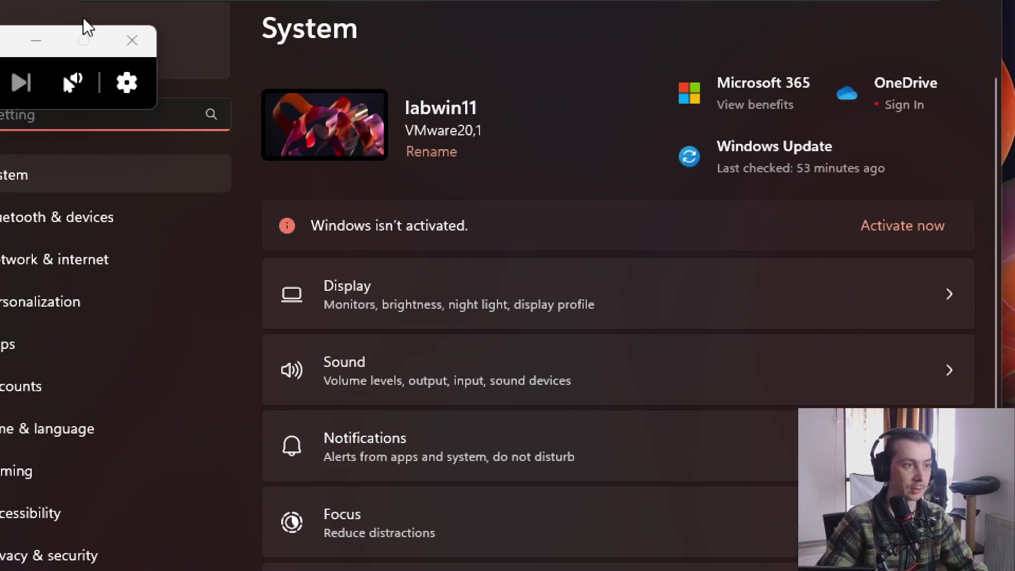
pyautogui.click(138, 54)
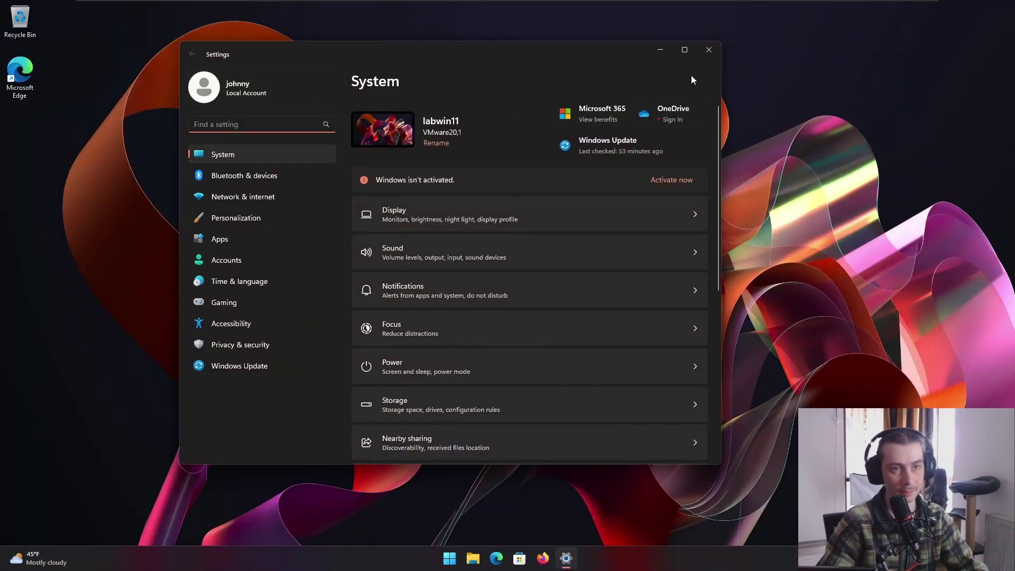
pyautogui.click(709, 50)
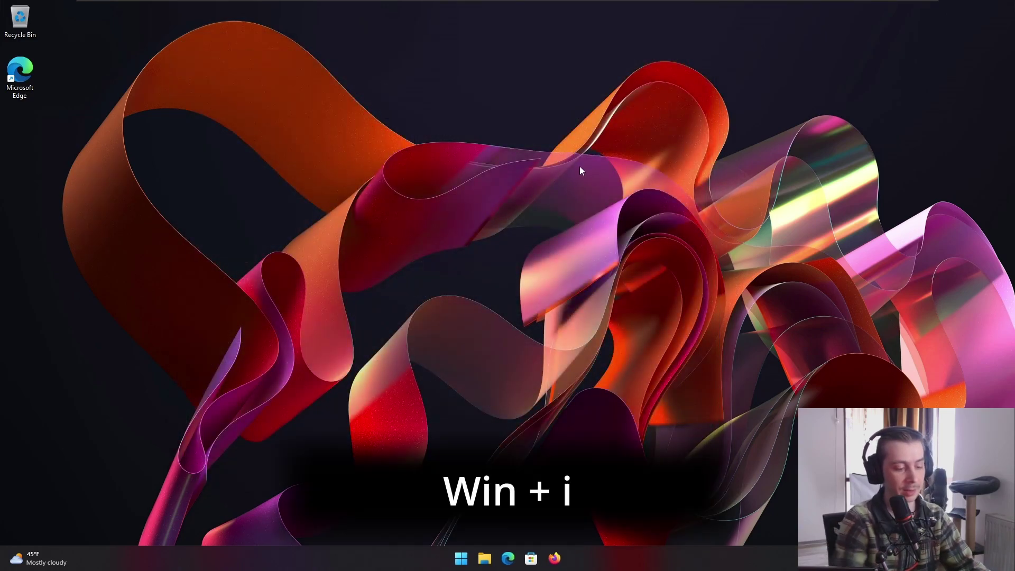
pyautogui.press('super+i')
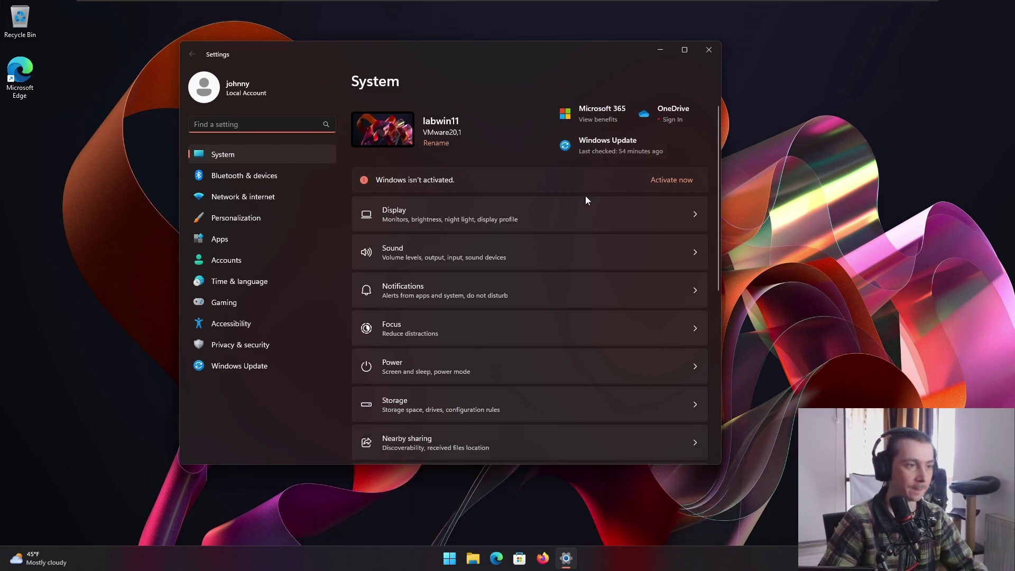
pyautogui.click(710, 51)
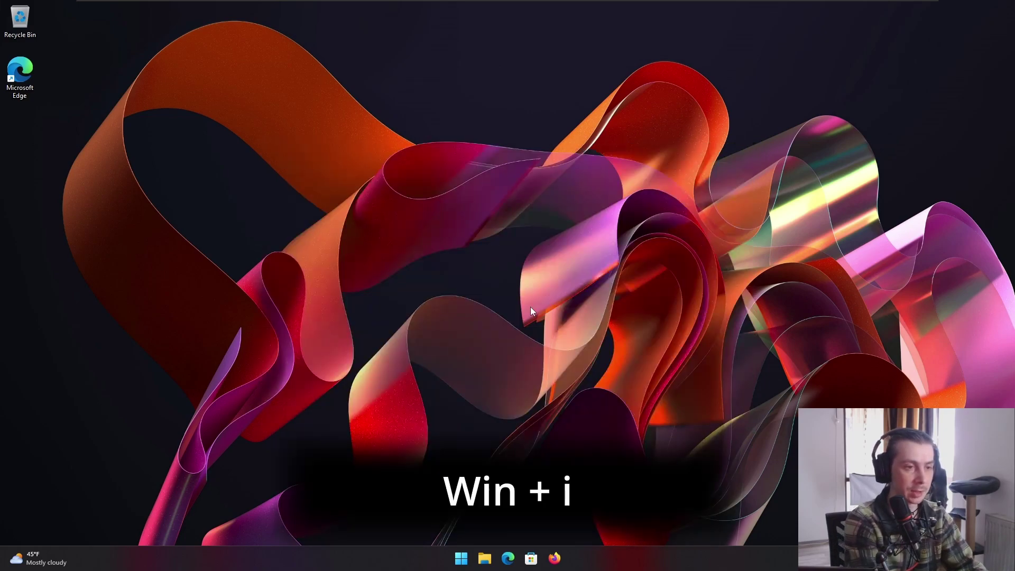
pyautogui.press('super+i')
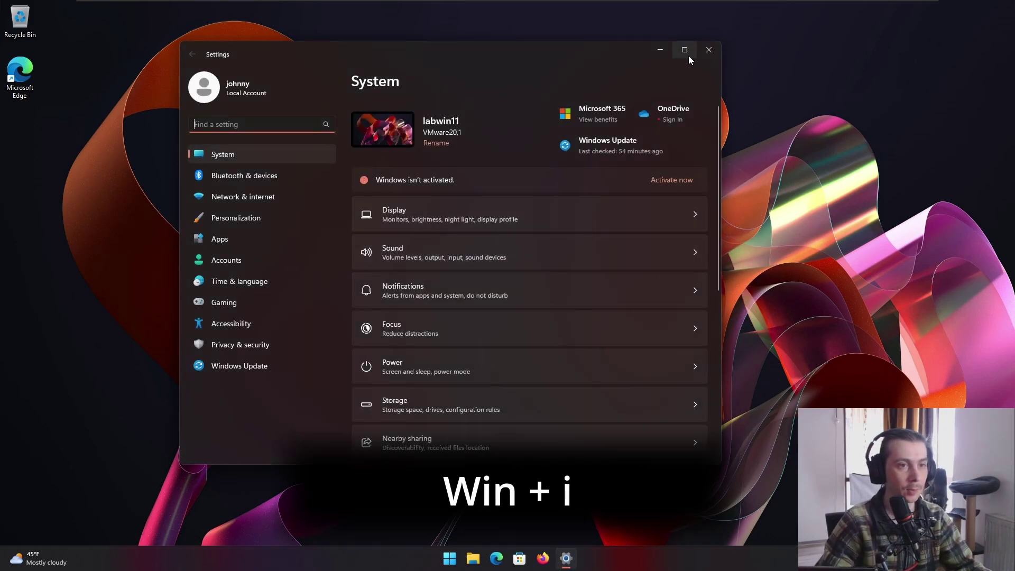
pyautogui.click(708, 52)
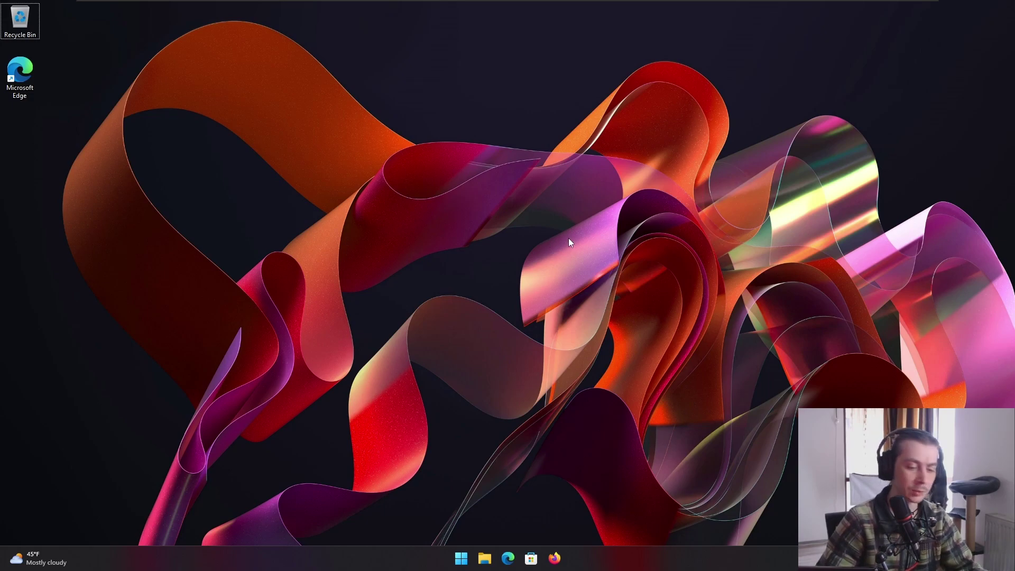
pyautogui.press('super+Pause')
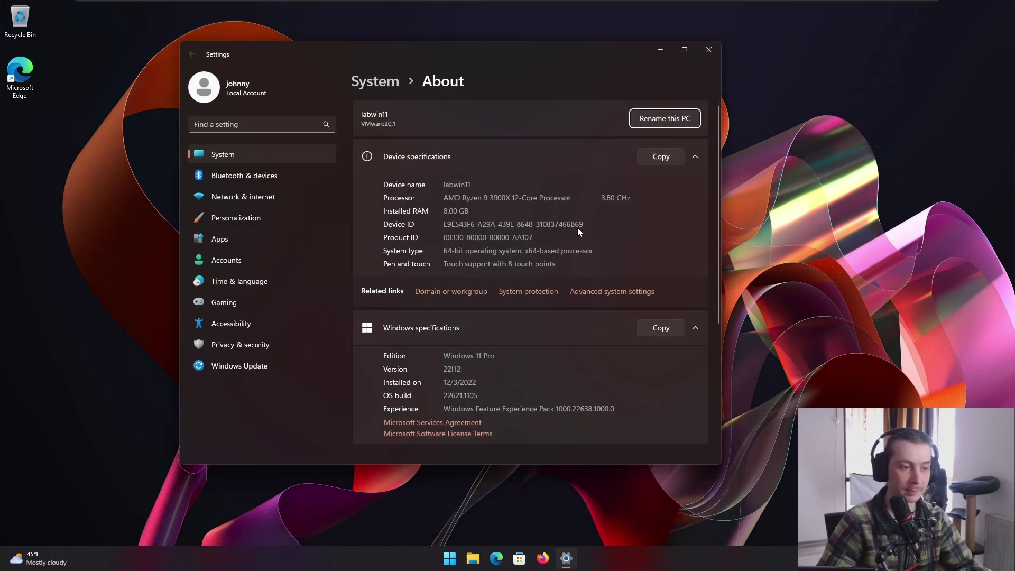
pyautogui.click(709, 50)
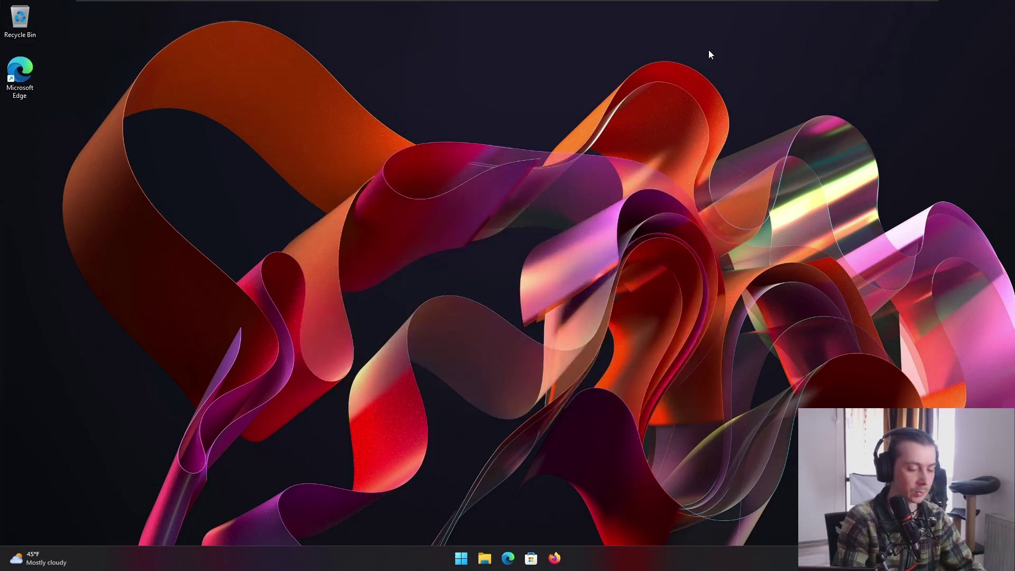
pyautogui.press('super+Pause')
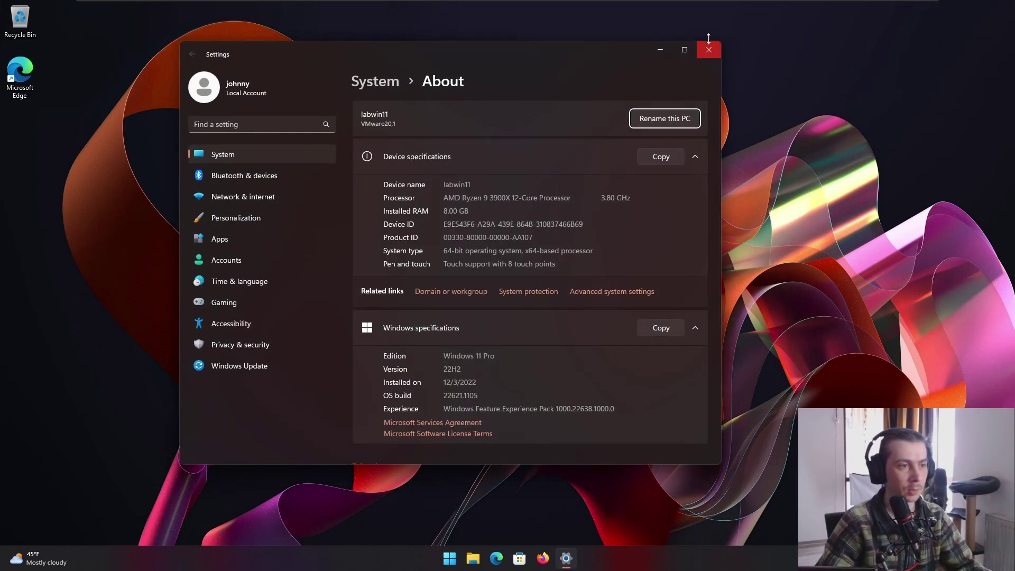
pyautogui.click(709, 50)
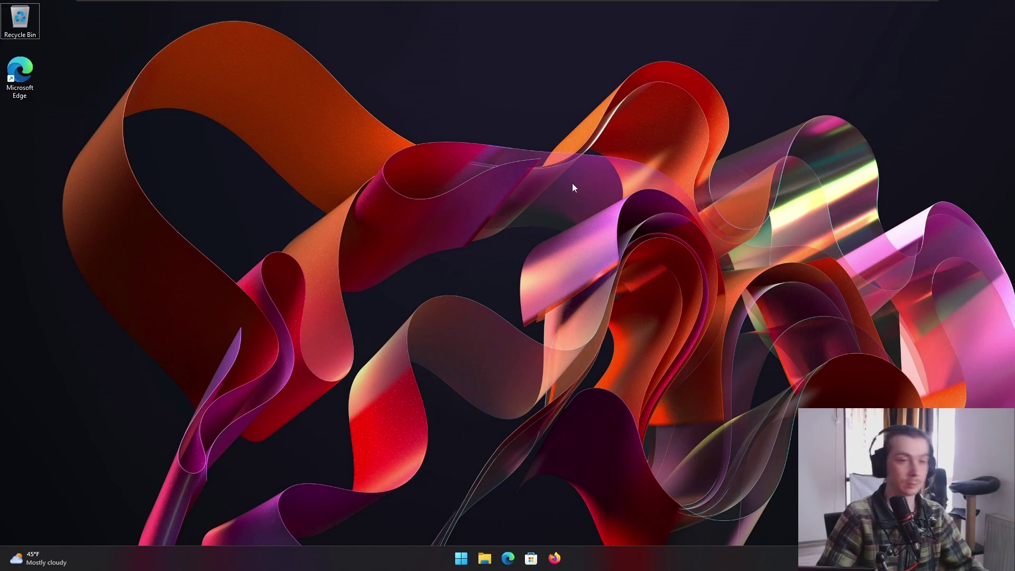
# - Open and close File Explorer repeatedly from the taskbar and Win+E, ending with Home open
pyautogui.click(485, 558)
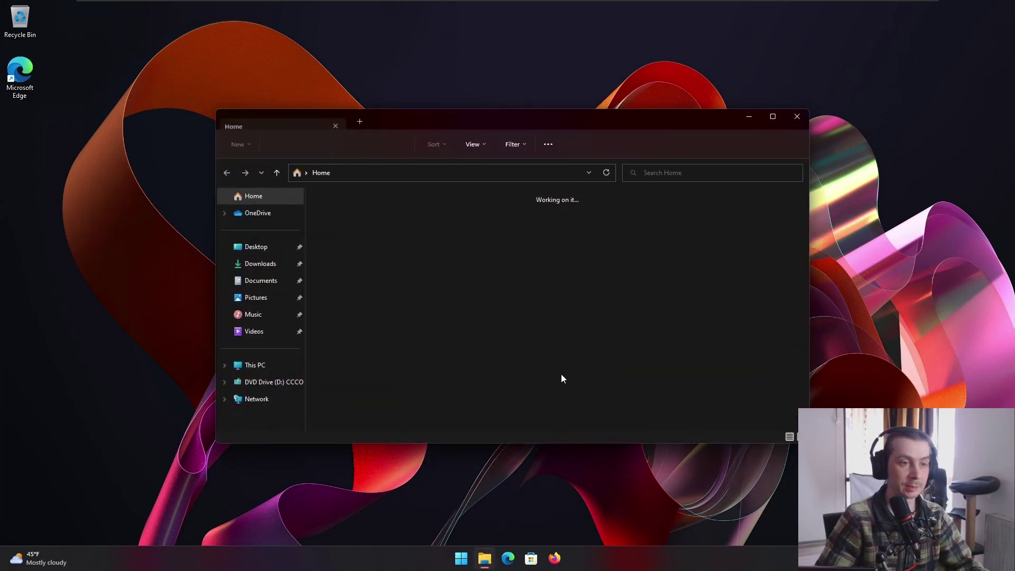
pyautogui.click(790, 118)
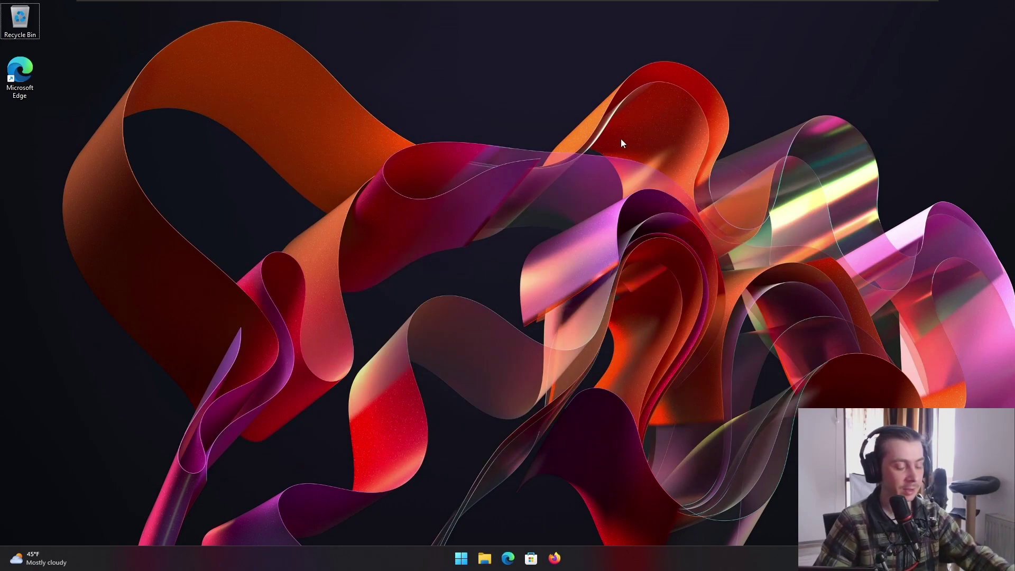
pyautogui.press('super+e')
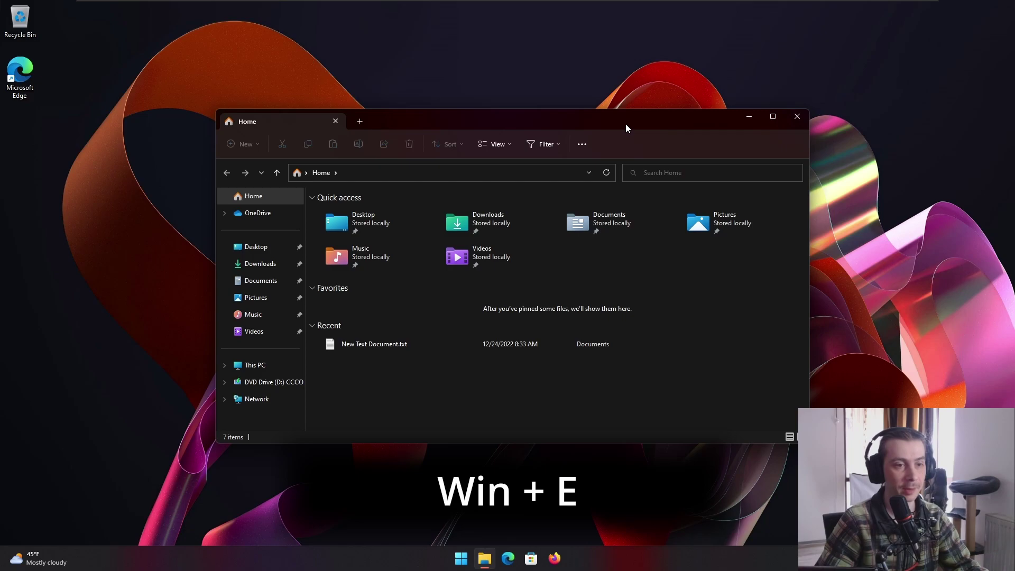
pyautogui.click(793, 117)
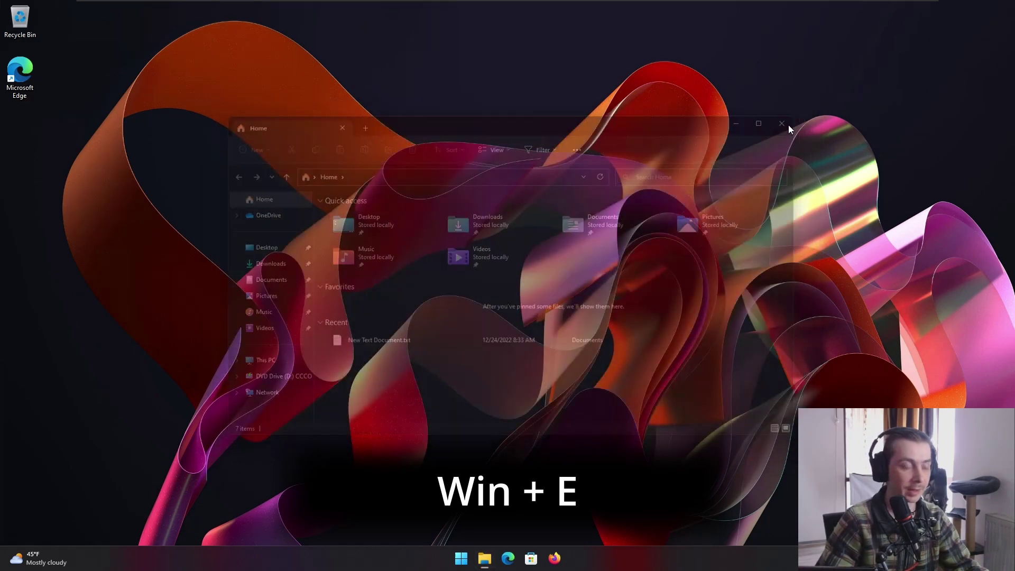
pyautogui.press('super+e')
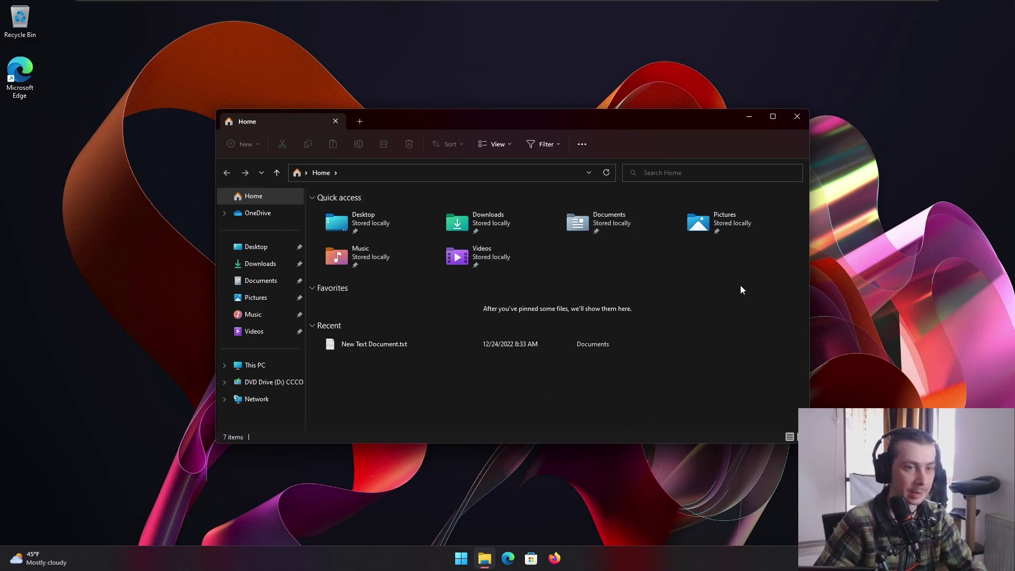
pyautogui.click(797, 117)
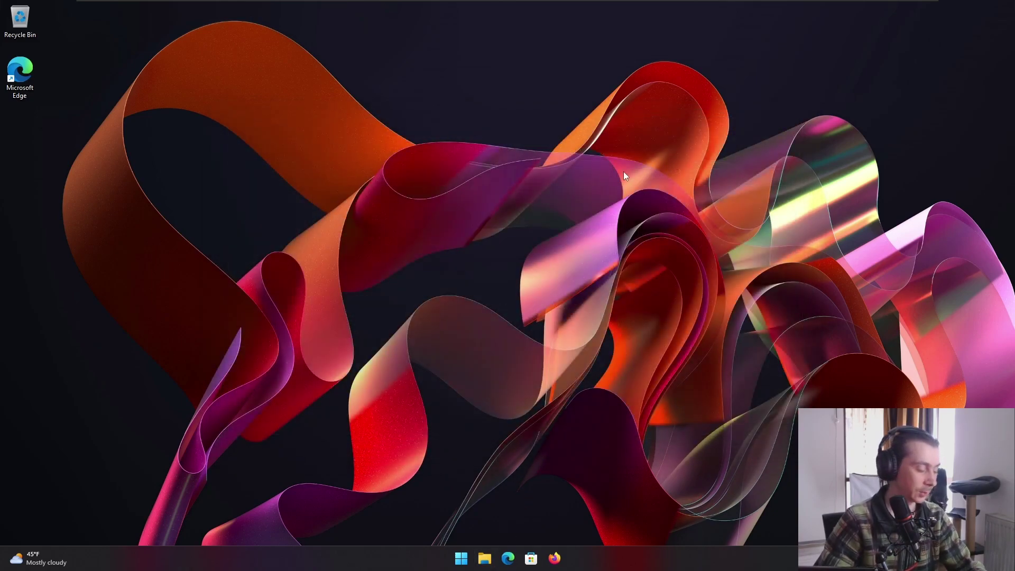
pyautogui.press('super+e')
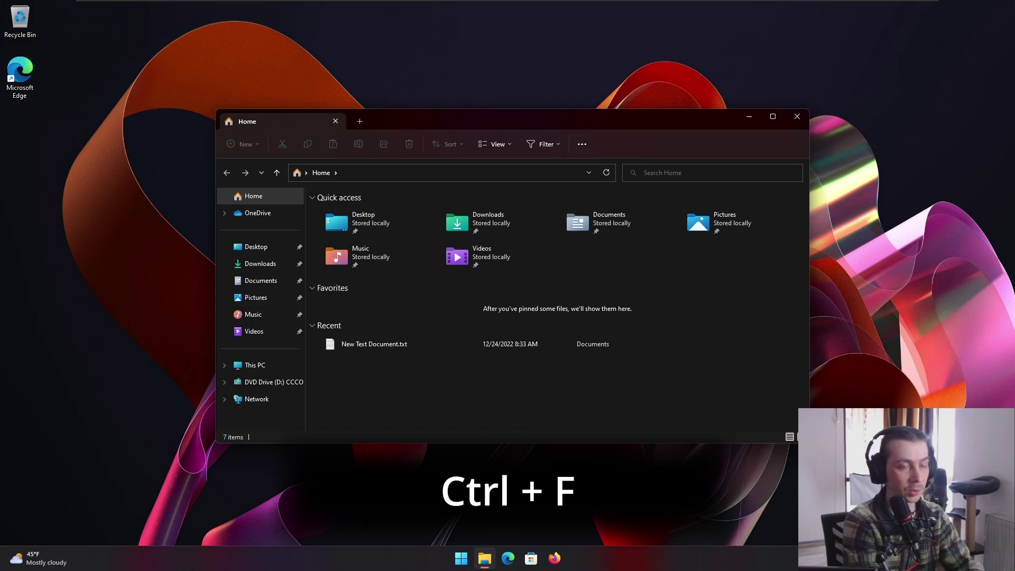
# - Launch Magnifier from the Start menu search over File Explorer
pyautogui.write('dkfjdk')
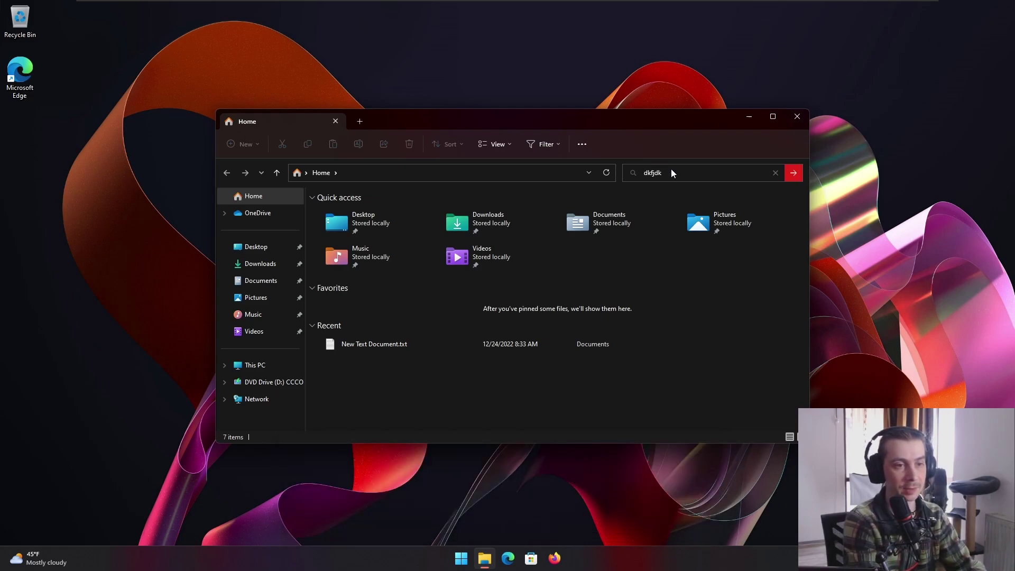
pyautogui.press('super')
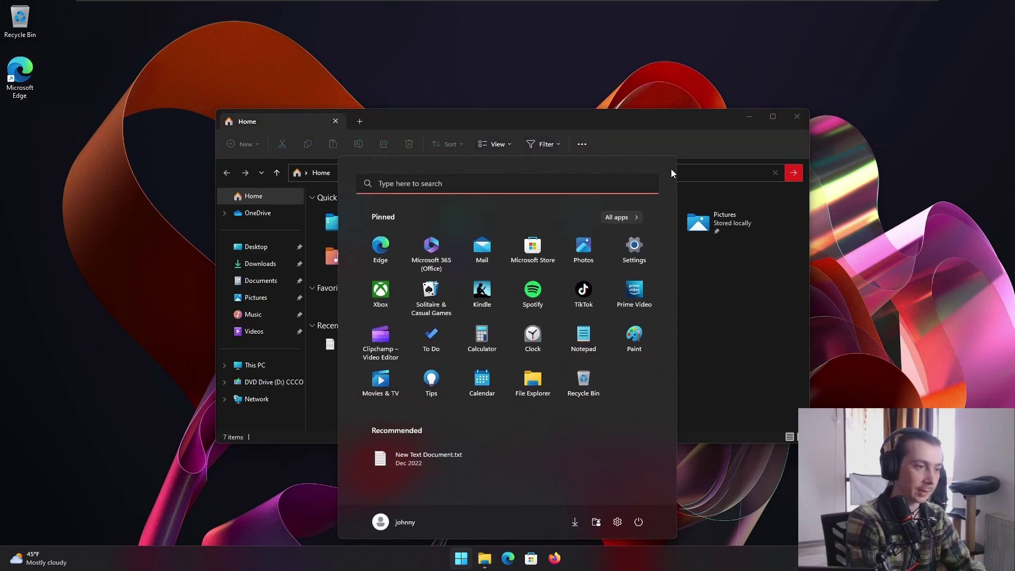
pyautogui.write('ma')
pyautogui.press('Return')
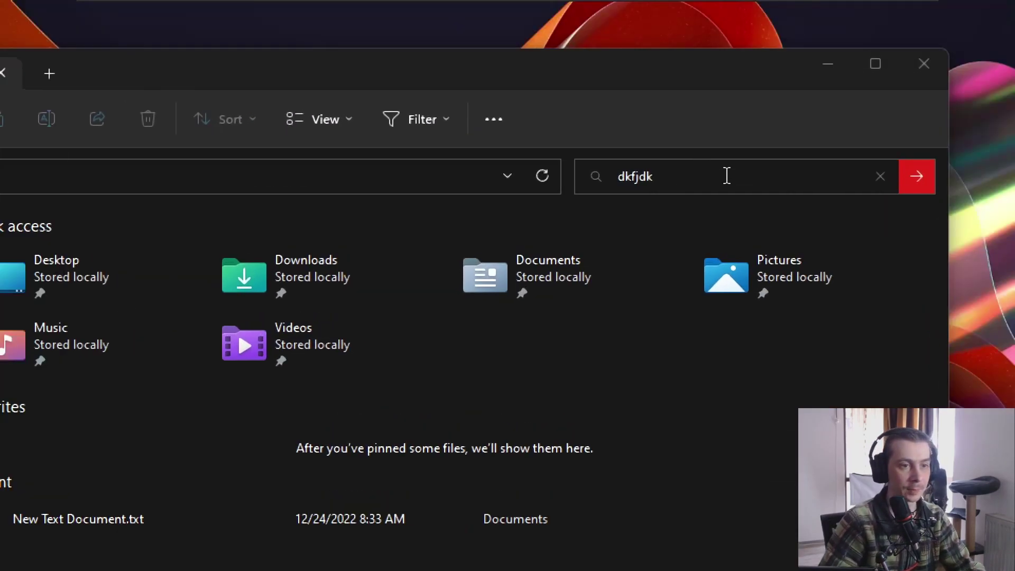
# - Replace the old search box text with 'Where', then turn off Magnifier with Win+Esc
pyautogui.click(690, 172)
pyautogui.press('BackSpace')
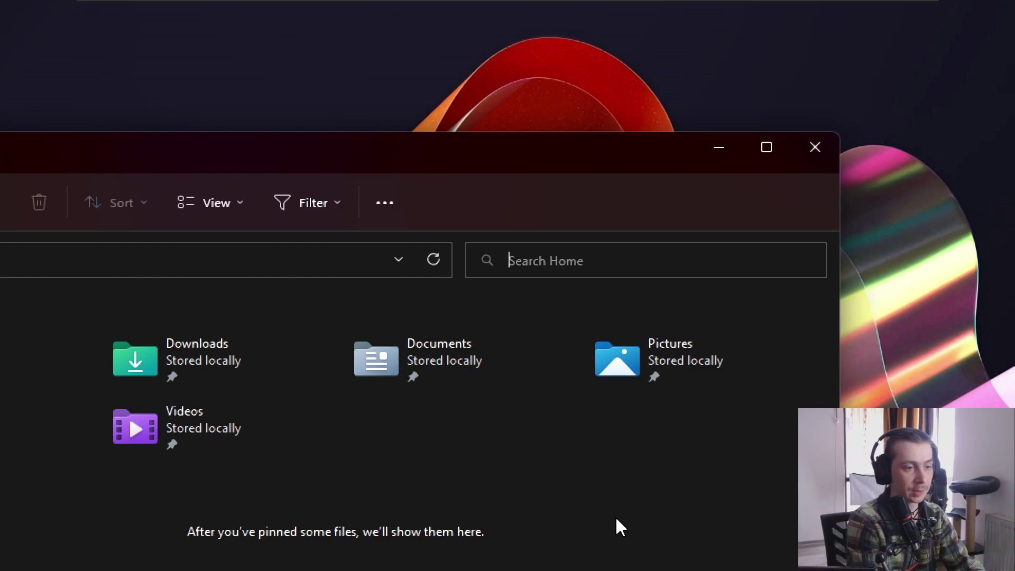
pyautogui.write('Where')
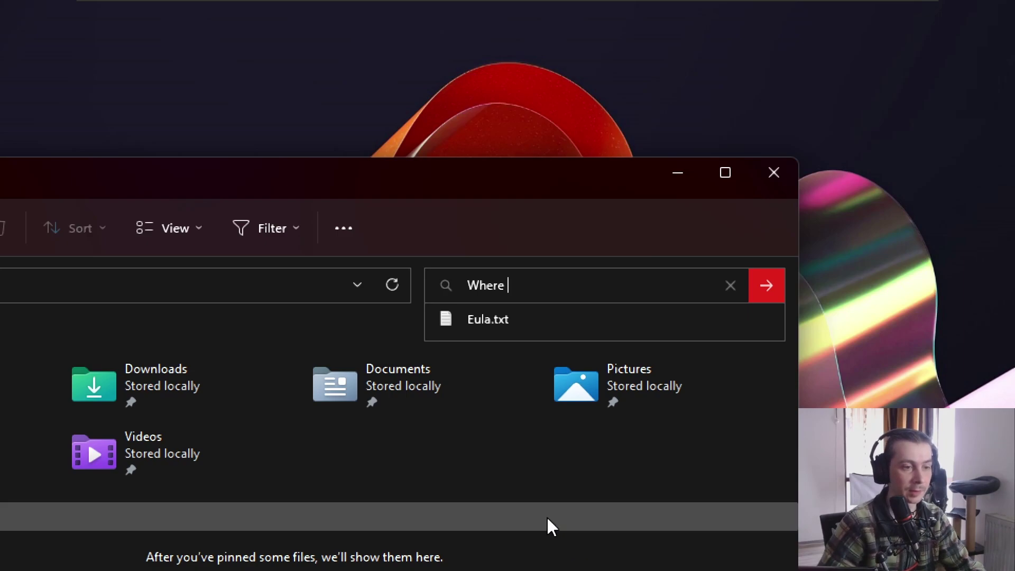
pyautogui.click(528, 477)
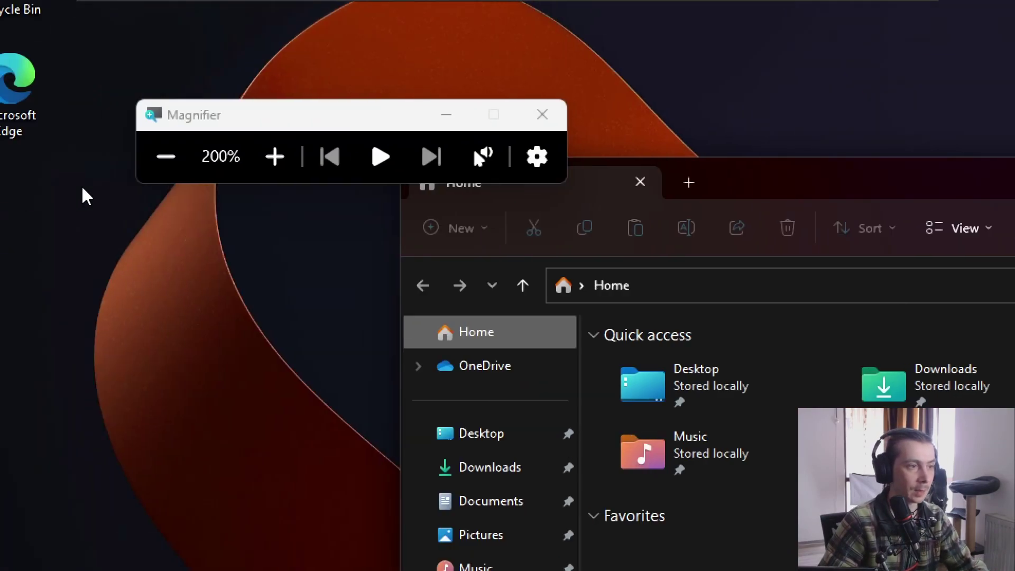
pyautogui.press('super+Escape')
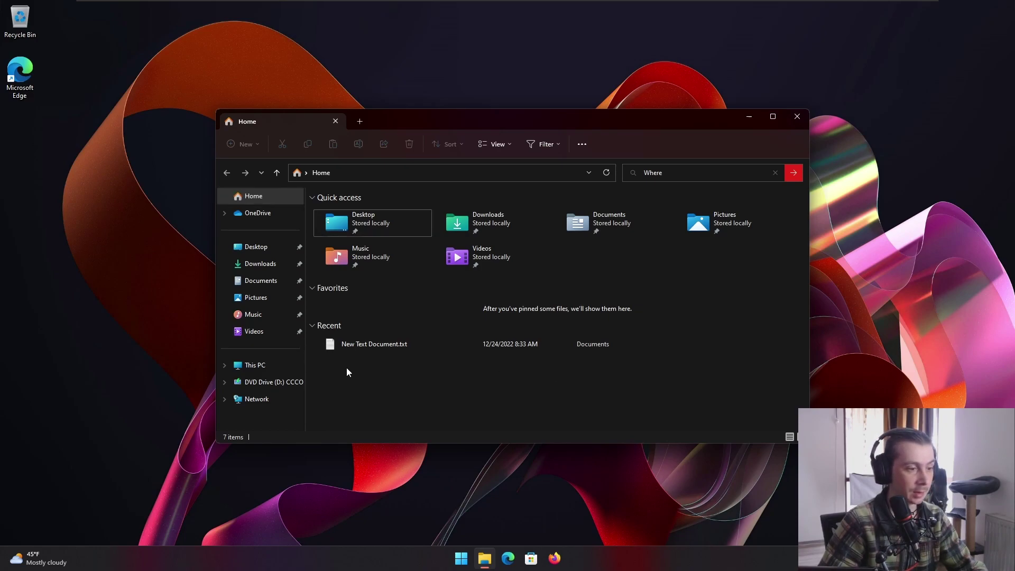
# - Delete New Text Document.txt from the Documents folder to the Recycle Bin
pyautogui.click(367, 347)
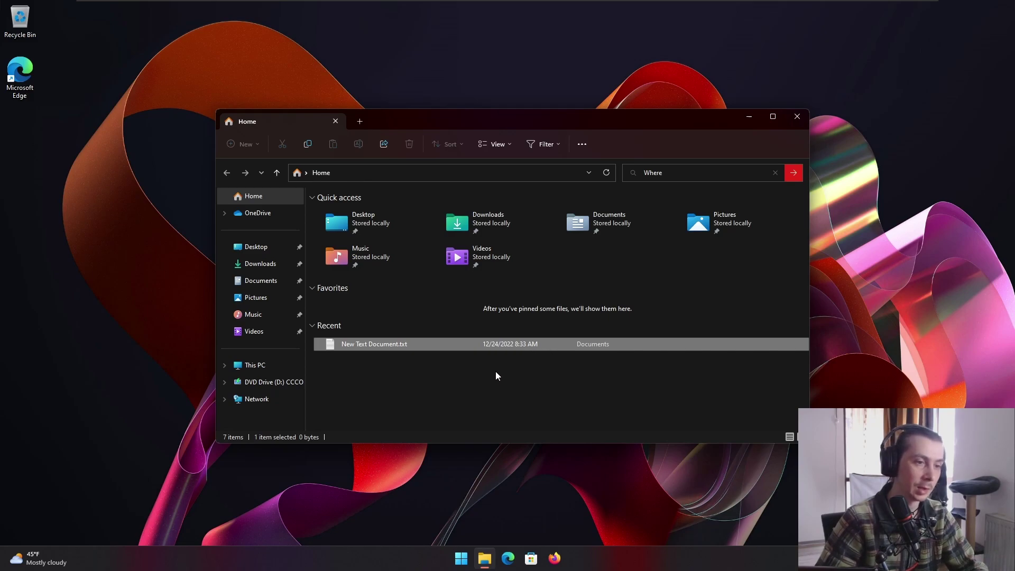
pyautogui.click(265, 282)
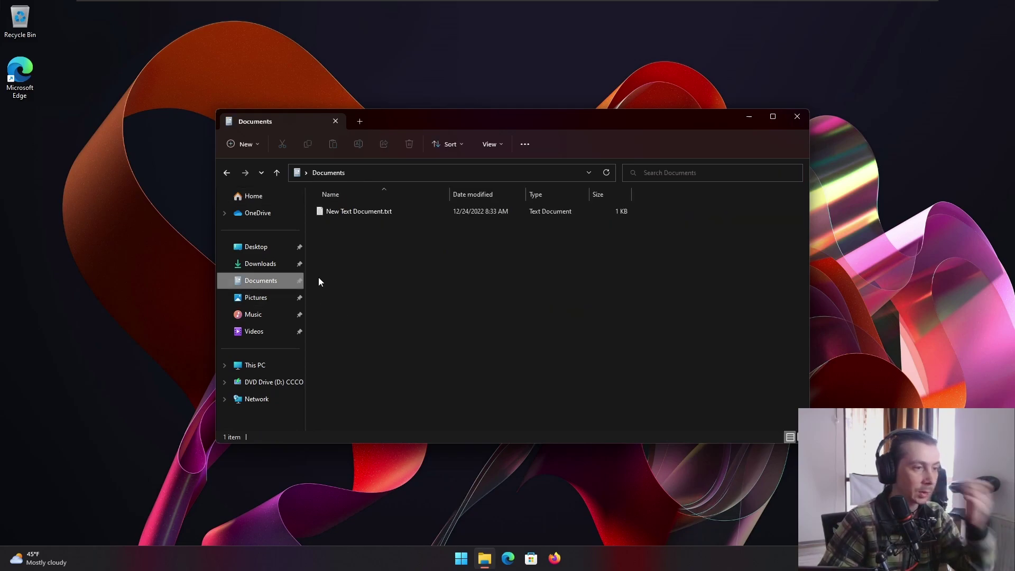
pyautogui.click(379, 211)
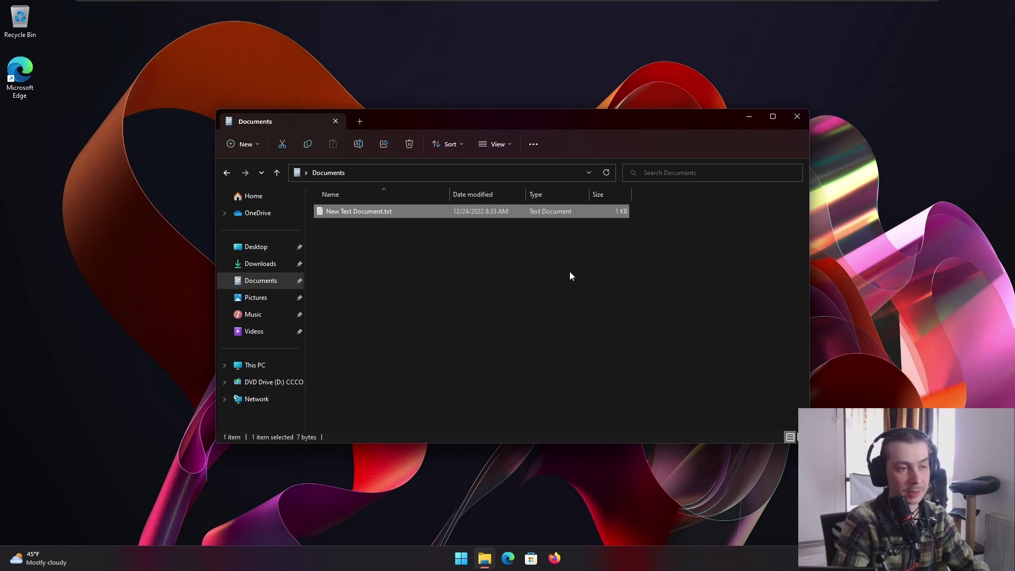
pyautogui.press('Delete')
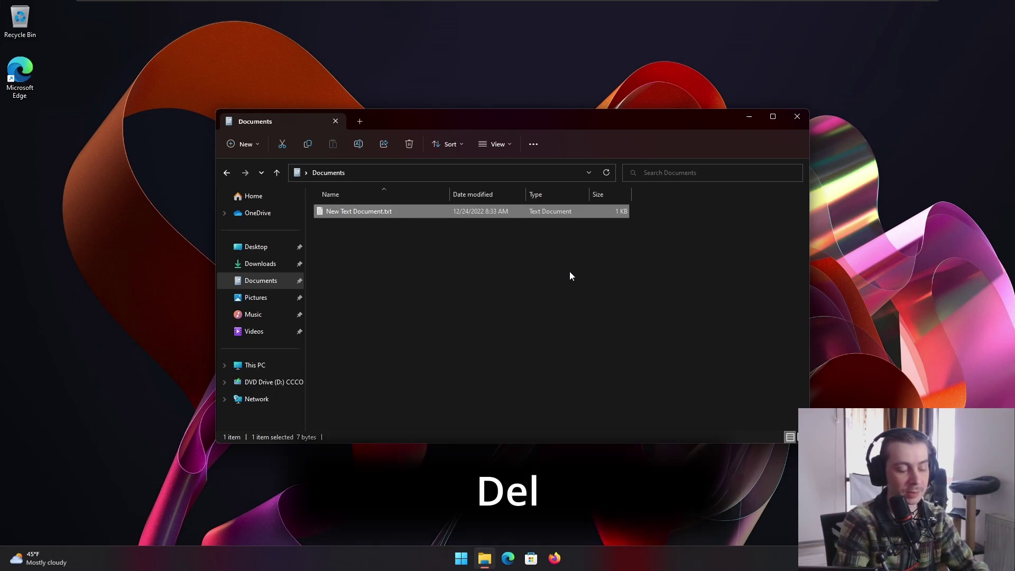
# - Restore New Text Document.txt from the Recycle Bin back into Documents
pyautogui.doubleClick(38, 38)
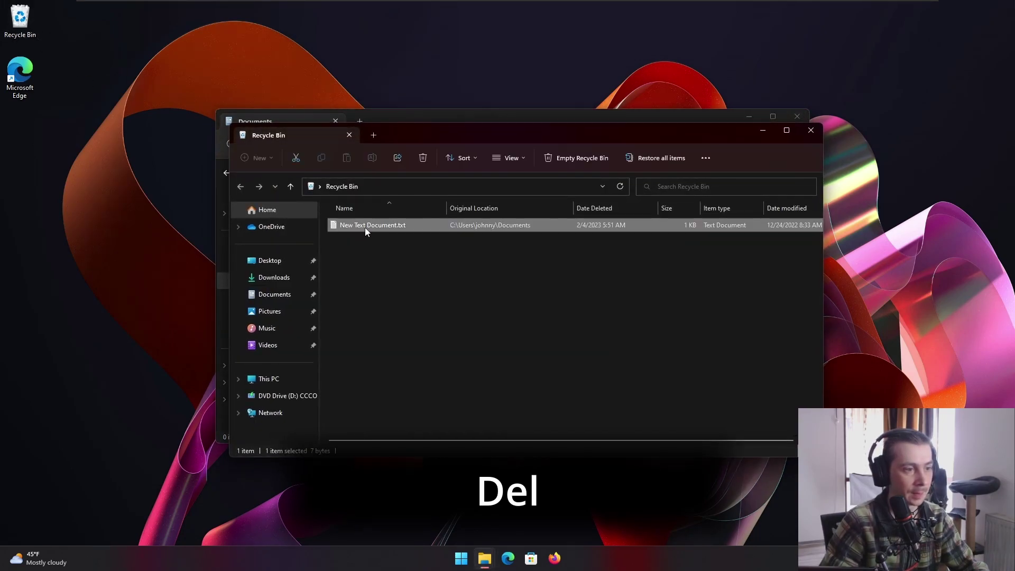
pyautogui.rightClick(365, 228)
pyautogui.click(397, 263)
pyautogui.click(802, 135)
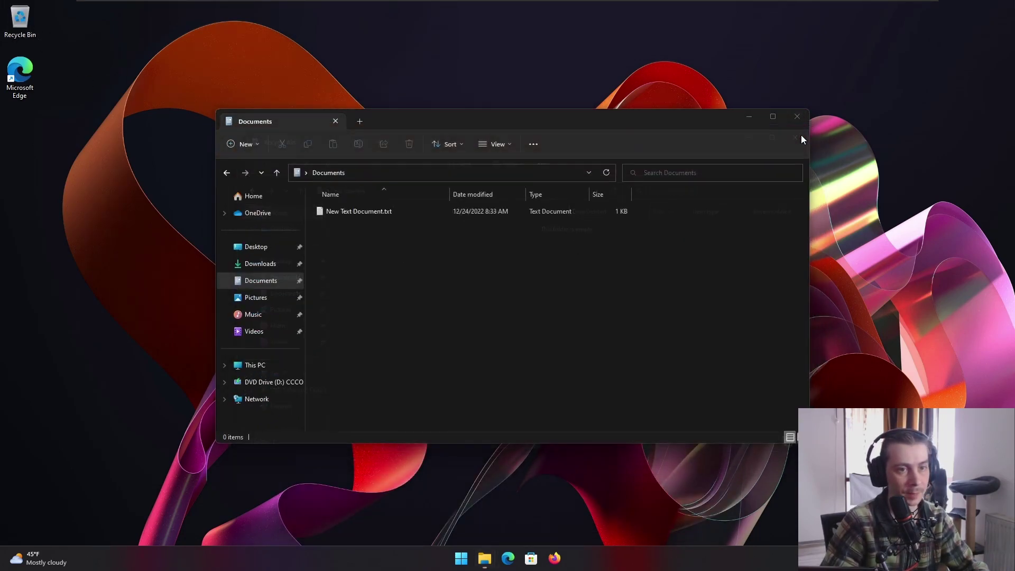
pyautogui.click(385, 214)
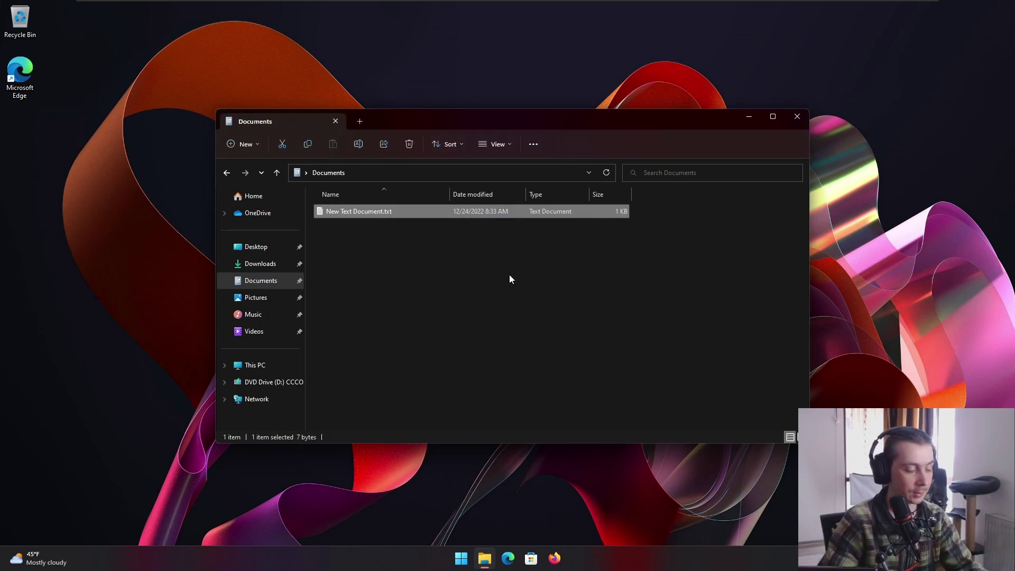
# - Permanently delete New Text Document.txt with Shift+Delete, then create a new Text Document
pyautogui.hotkey('shift', 'Delete')
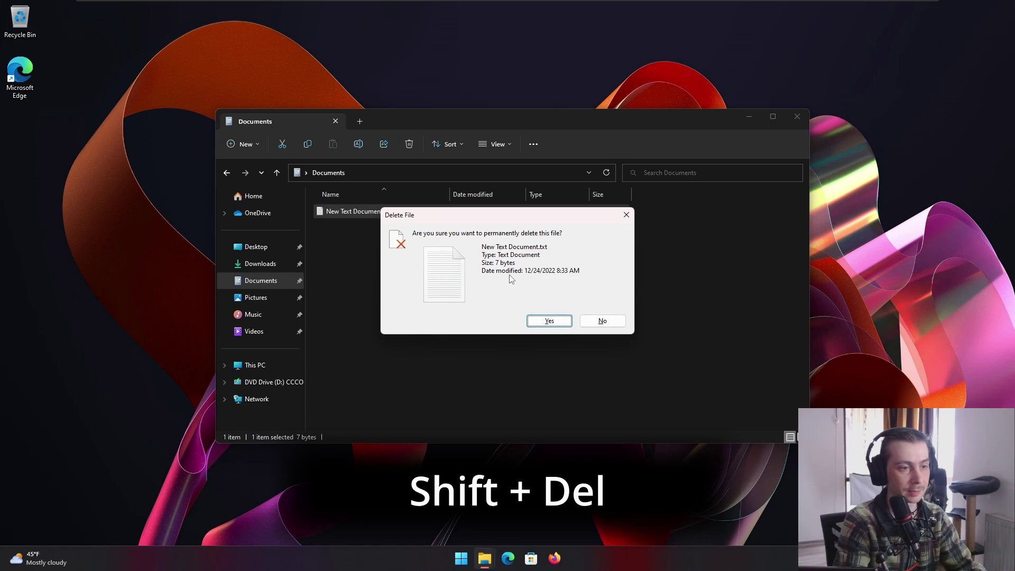
pyautogui.press('Return')
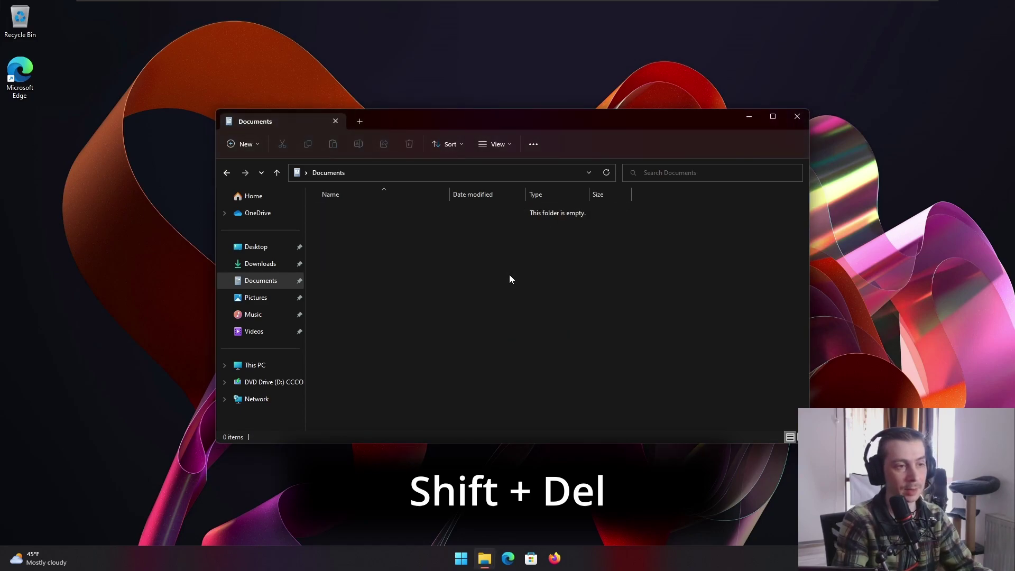
pyautogui.rightClick(516, 282)
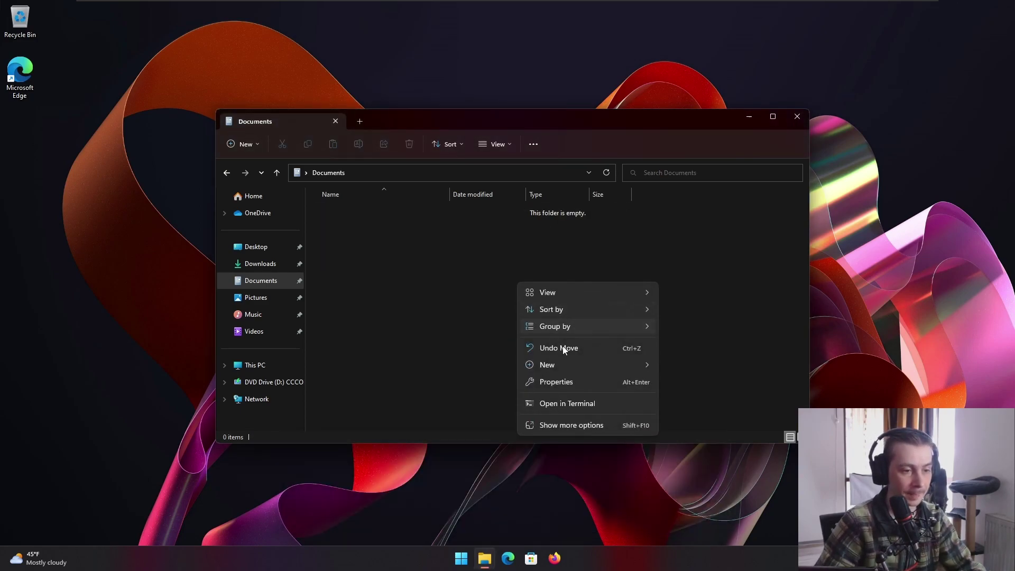
pyautogui.moveTo(578, 370)
pyautogui.click(704, 399)
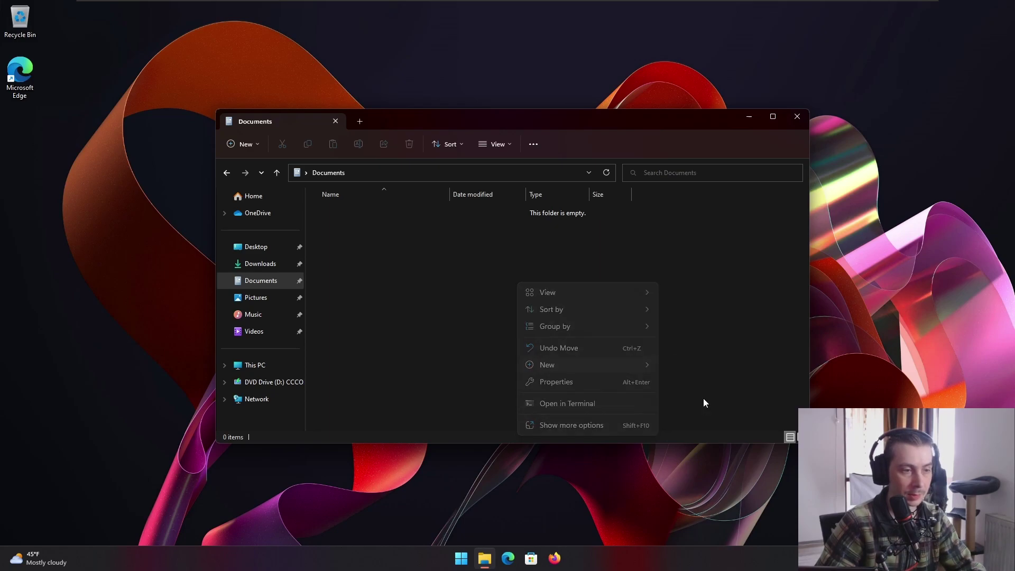
# - Try Shift+Delete on the new text document twice, cancelling the confirmation each time
pyautogui.click(351, 240)
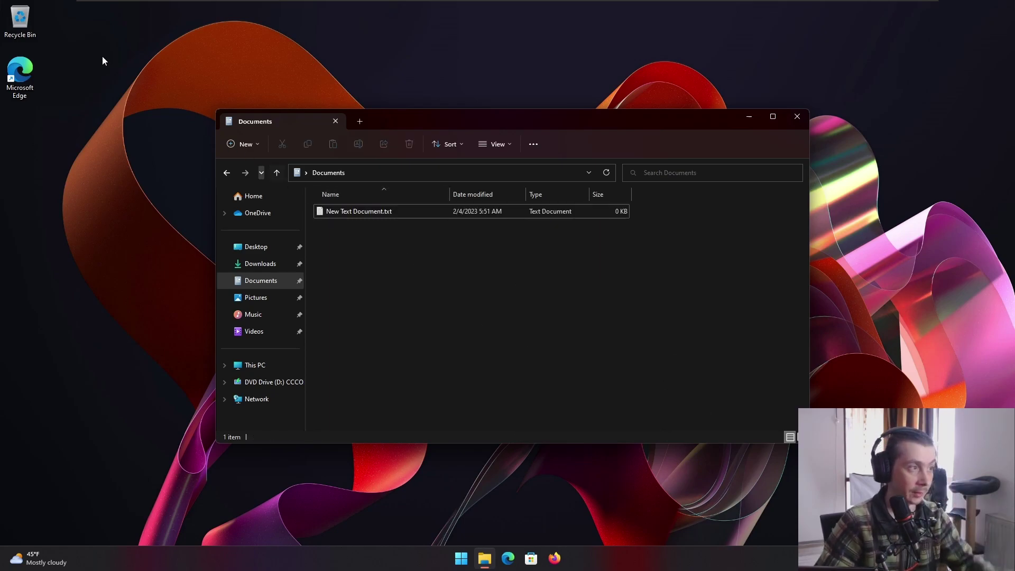
pyautogui.click(25, 31)
pyautogui.click(374, 212)
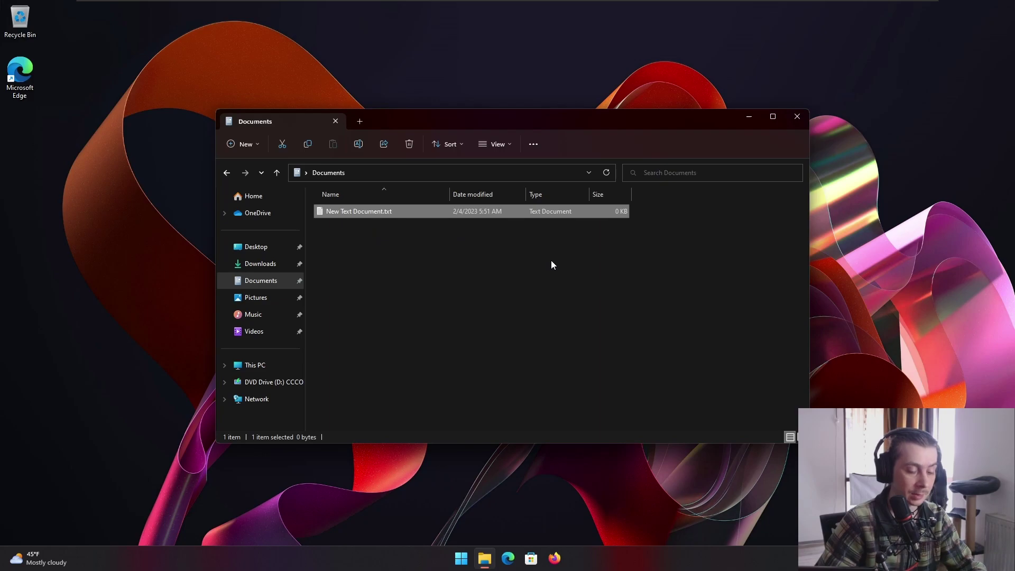
pyautogui.hotkey('shift', 'Delete')
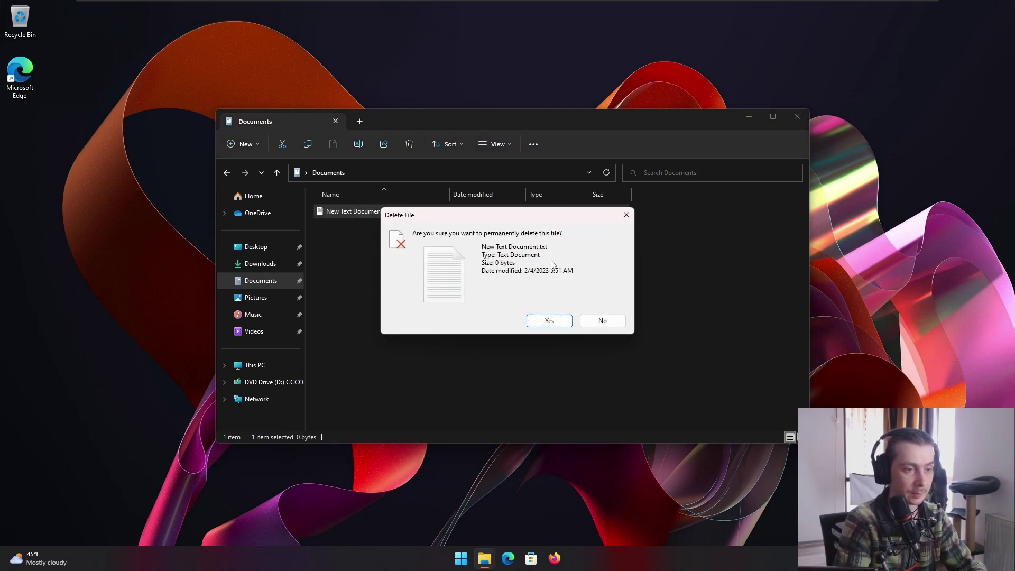
pyautogui.press('Escape')
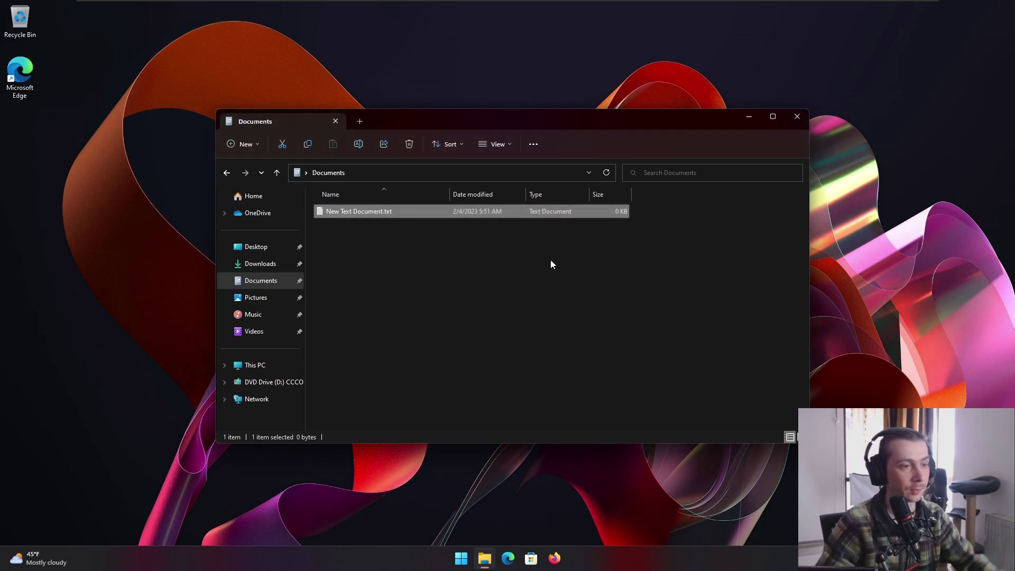
pyautogui.rightClick(401, 212)
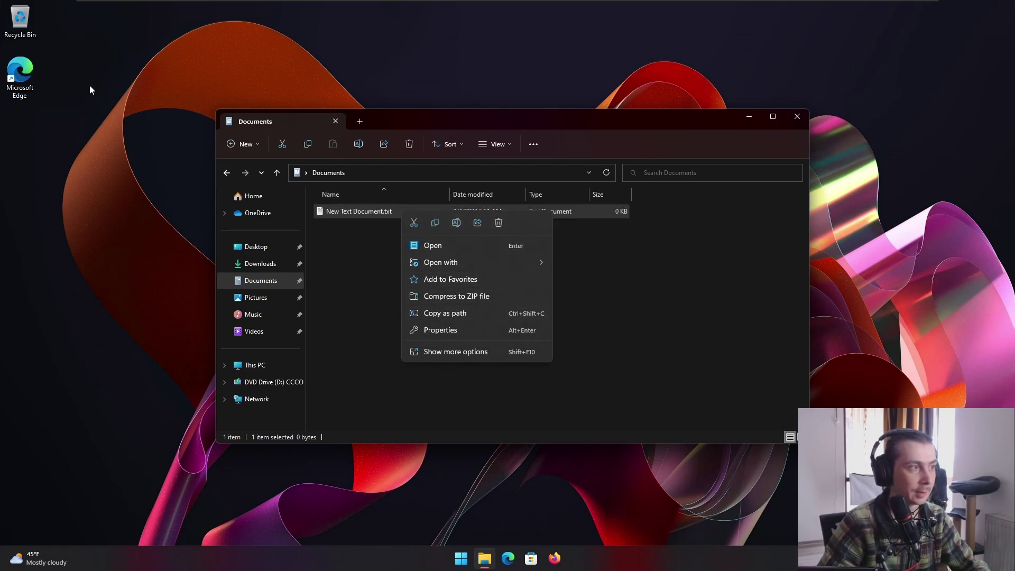
pyautogui.rightClick(28, 34)
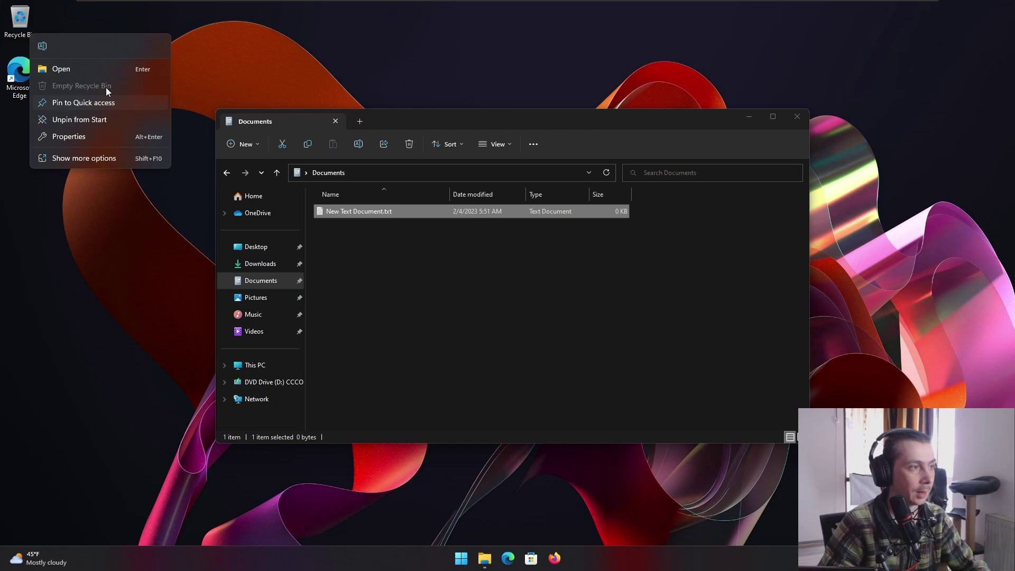
pyautogui.click(473, 284)
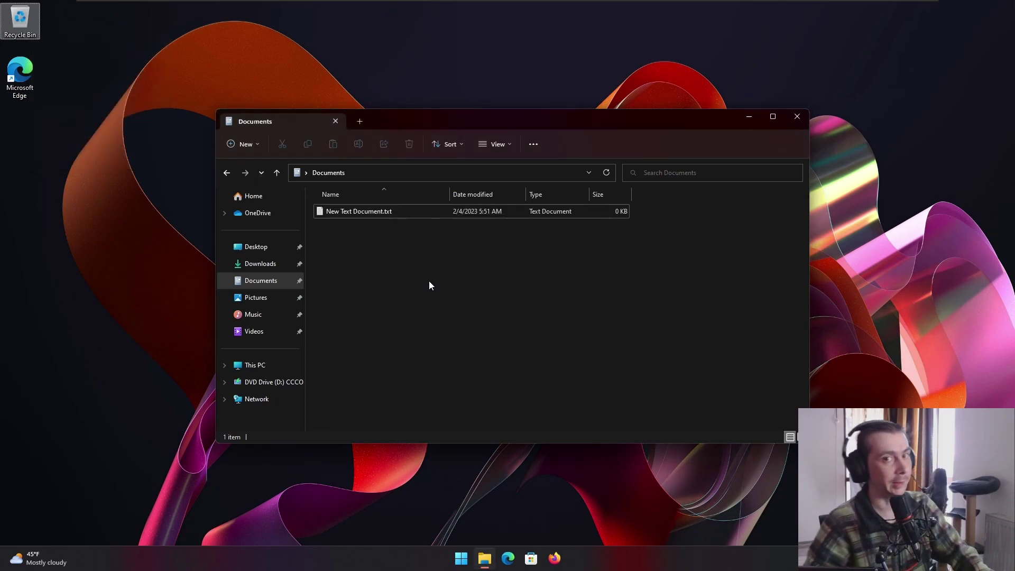
pyautogui.click(425, 214)
pyautogui.hotkey('shift', 'Delete')
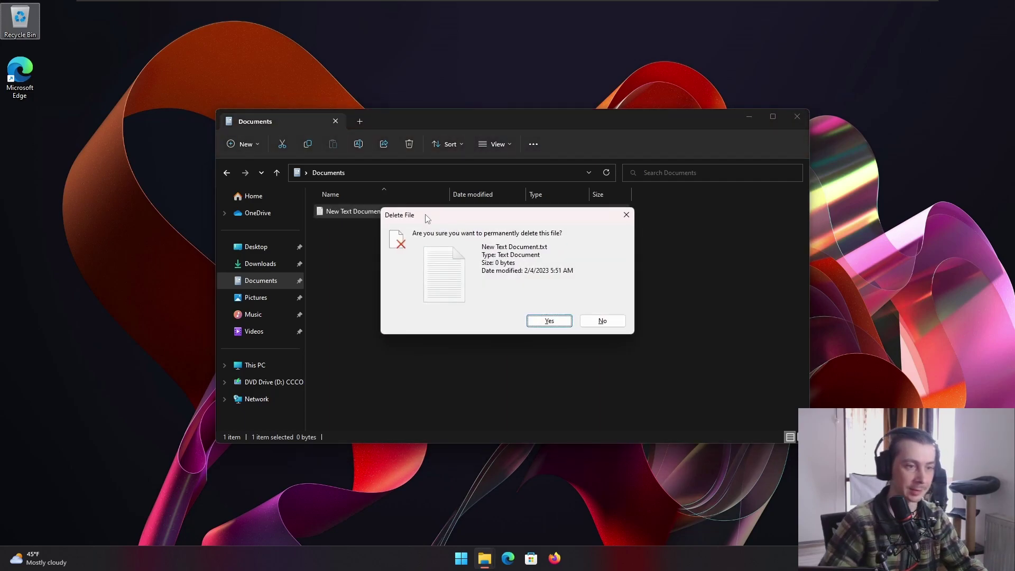
pyautogui.press('Escape')
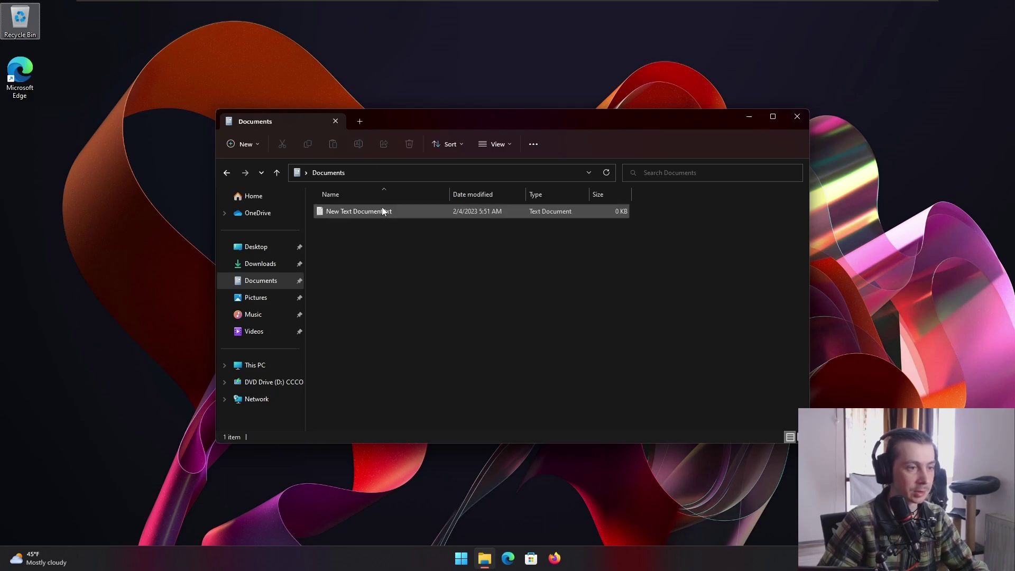
# - Copy New Text Document.txt with Ctrl+C
pyautogui.rightClick(386, 214)
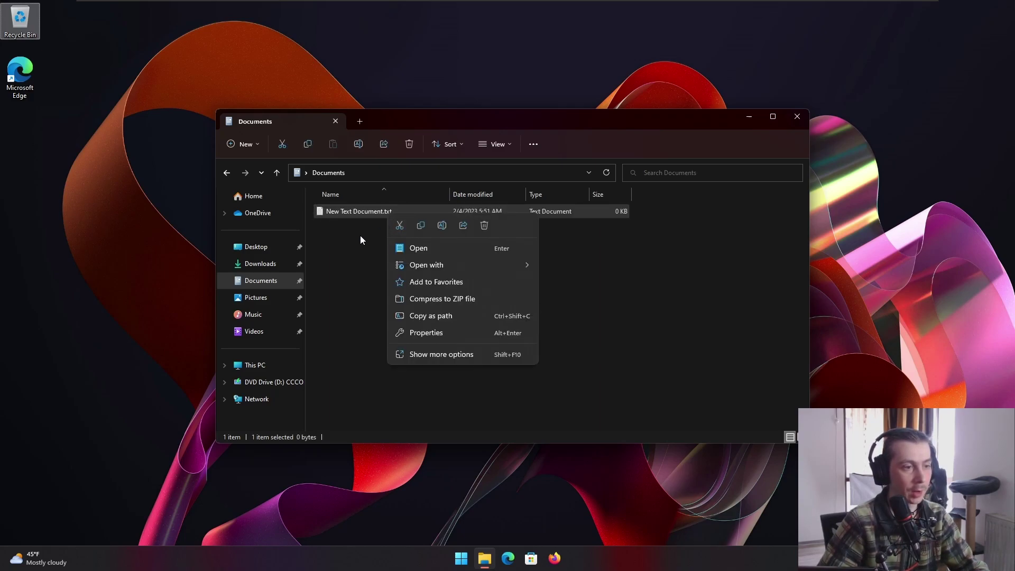
pyautogui.click(371, 214)
pyautogui.rightClick(371, 213)
pyautogui.click(344, 234)
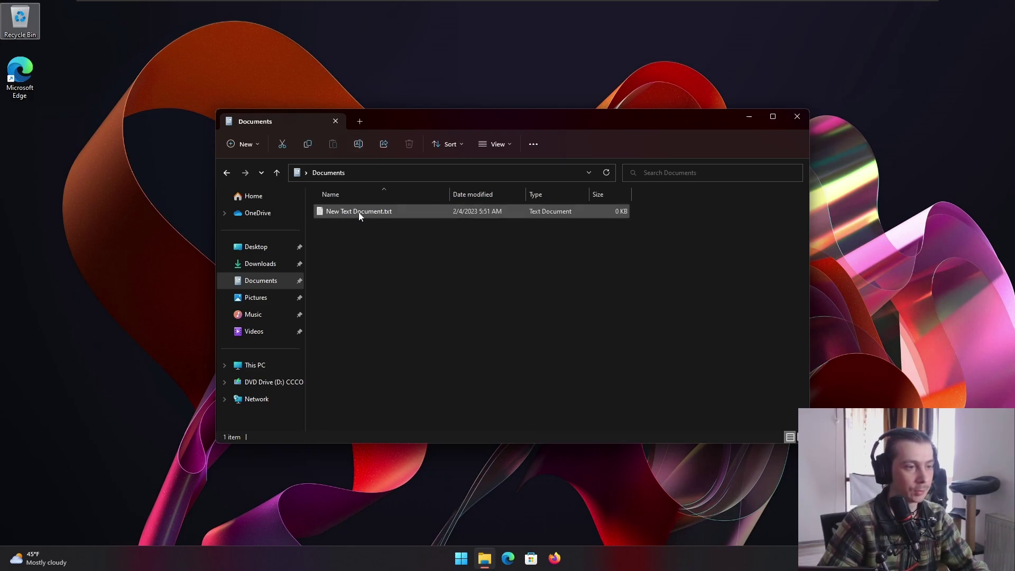
pyautogui.click(359, 213)
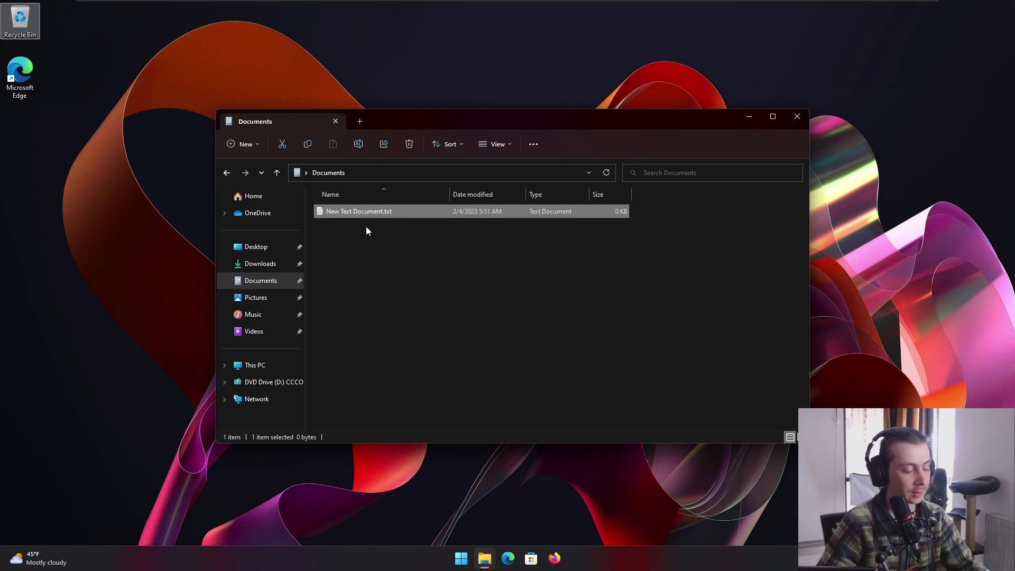
pyautogui.hotkey('ctrl', 'c')
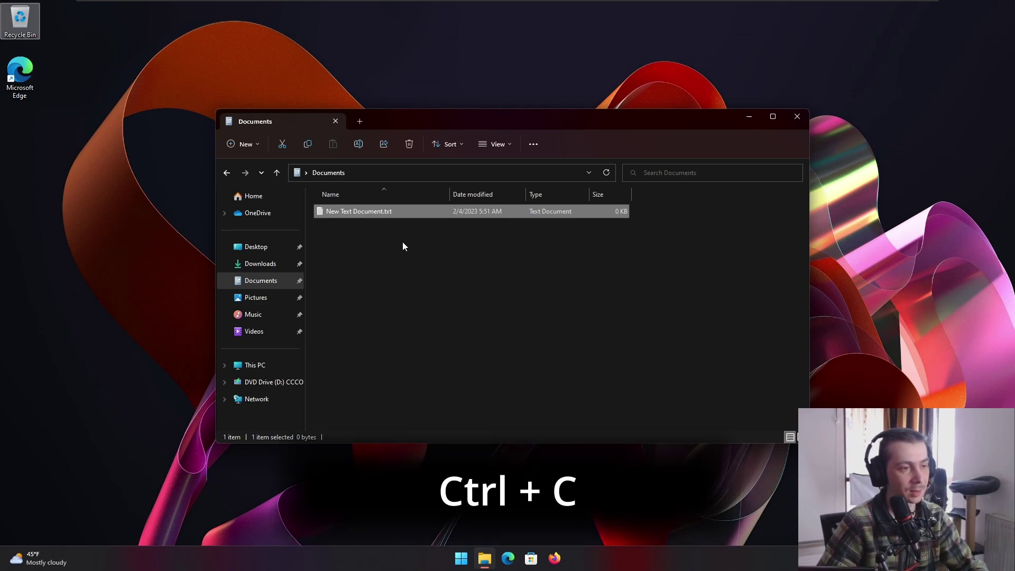
pyautogui.click(406, 257)
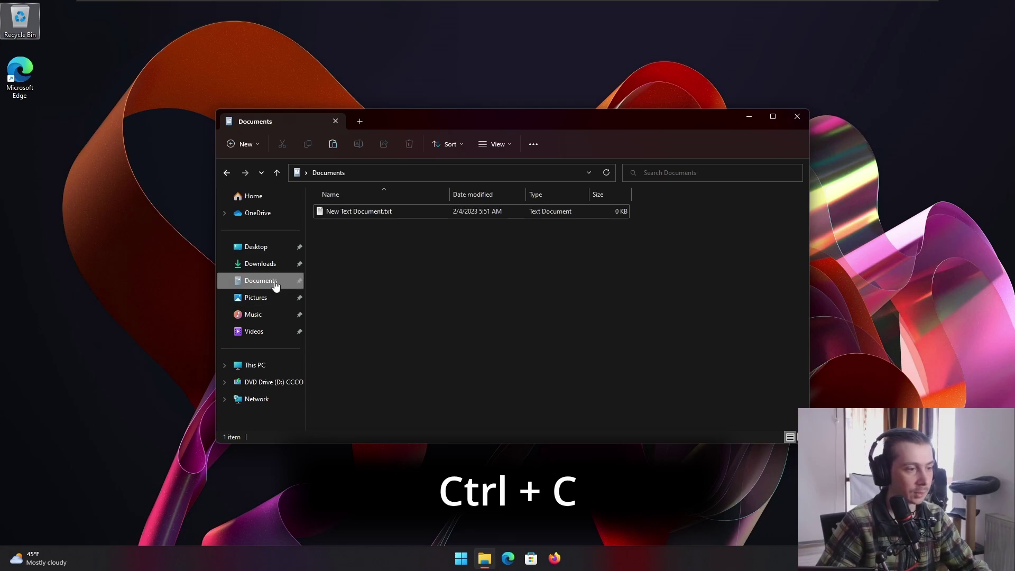
# - Paste the text file into the Desktop folder, then undo the paste with Ctrl+Z
pyautogui.click(263, 254)
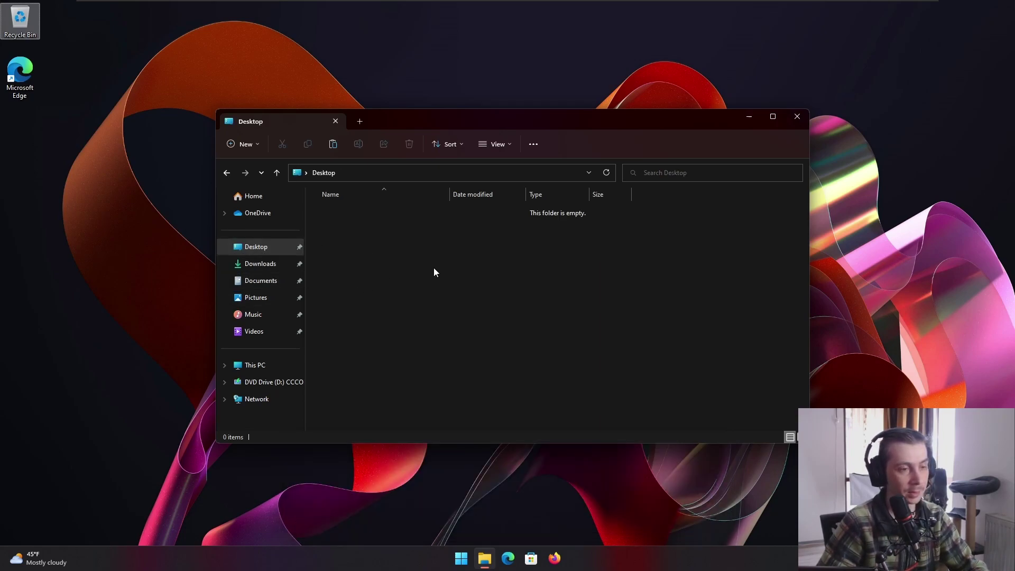
pyautogui.rightClick(432, 267)
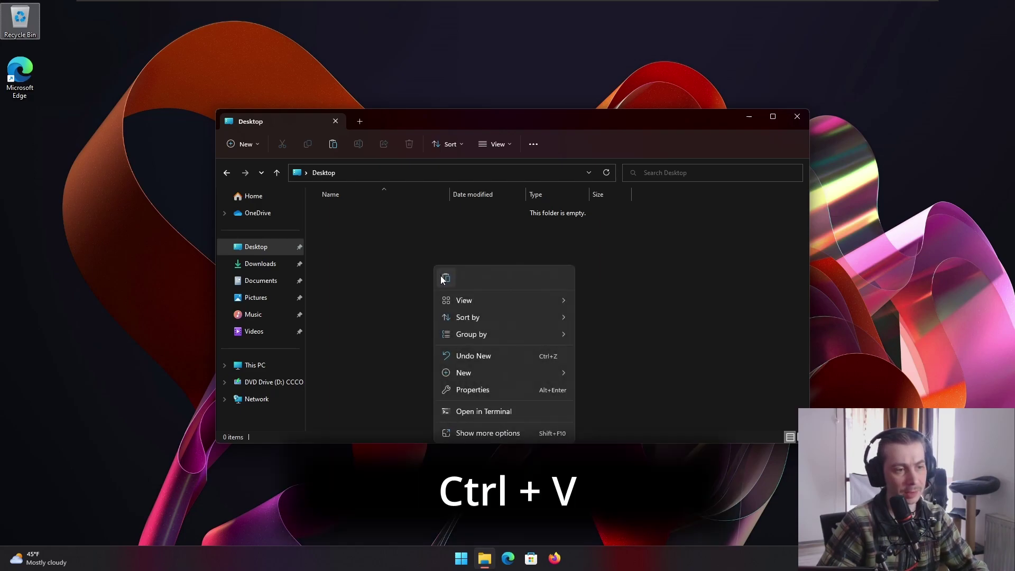
pyautogui.hotkey('ctrl', 'v')
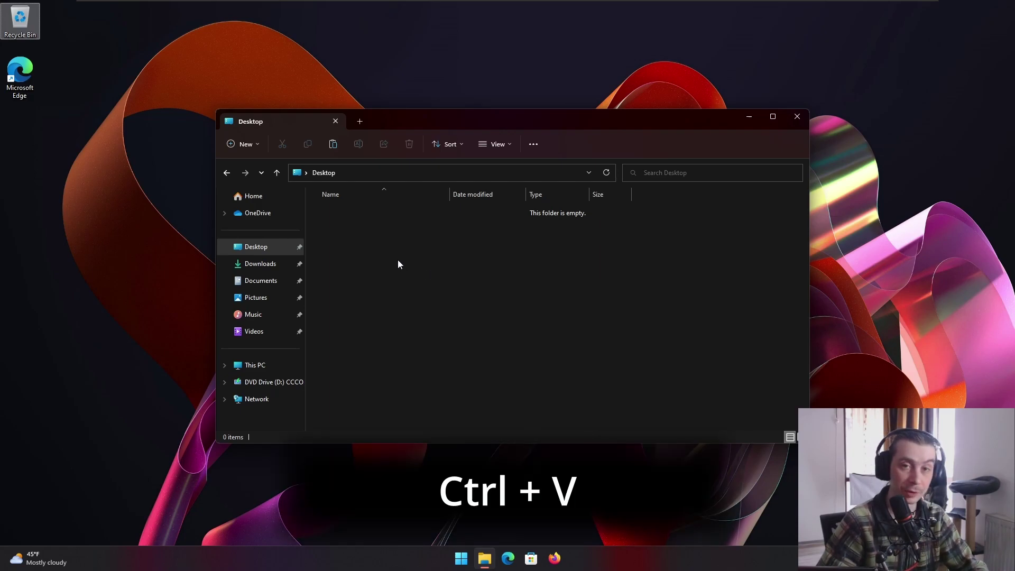
pyautogui.hotkey('ctrl', 'v')
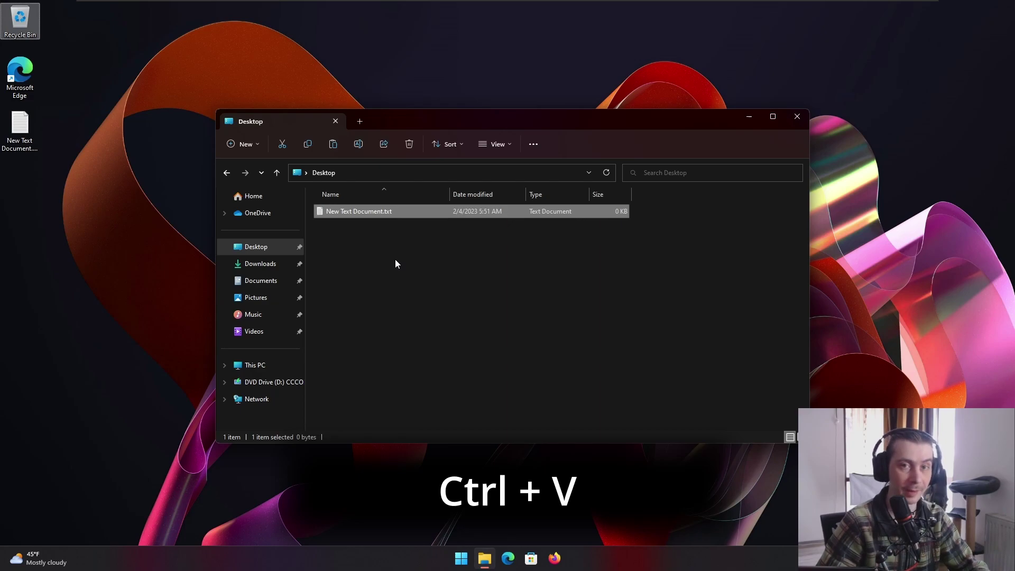
pyautogui.click(395, 264)
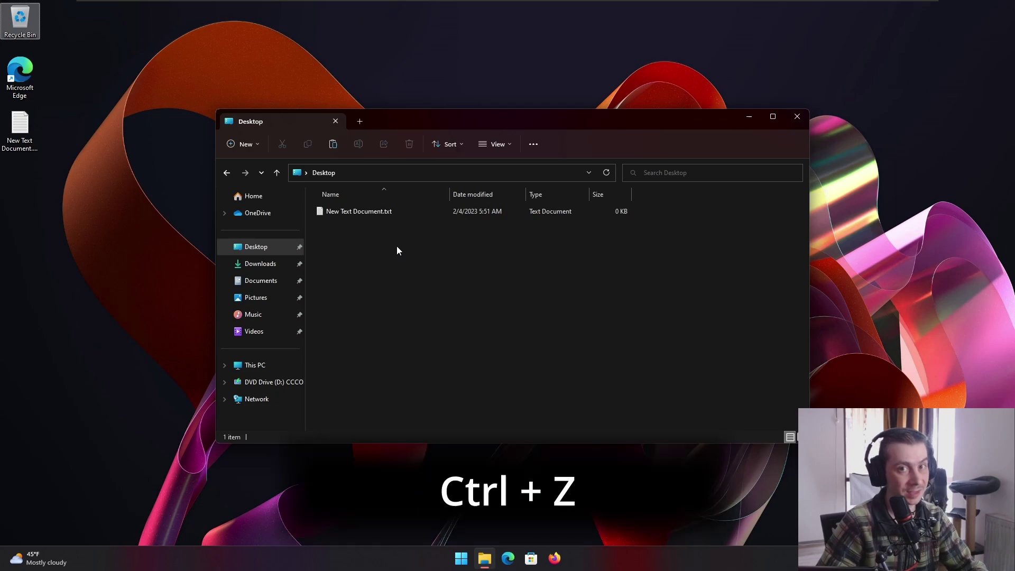
pyautogui.hotkey('ctrl', 'z')
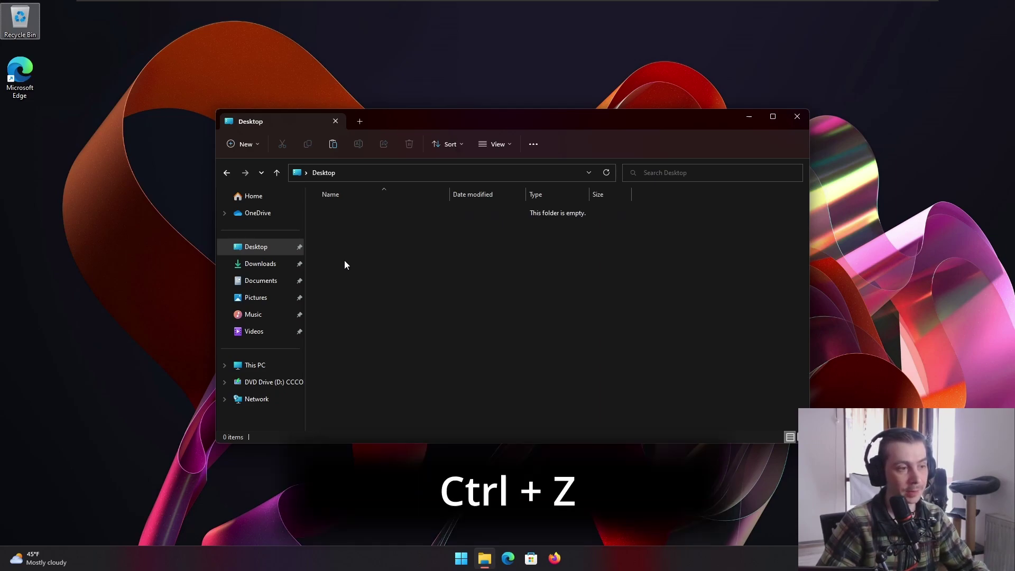
# - Paste a copy of New Text Document.txt into the Desktop folder
pyautogui.click(261, 280)
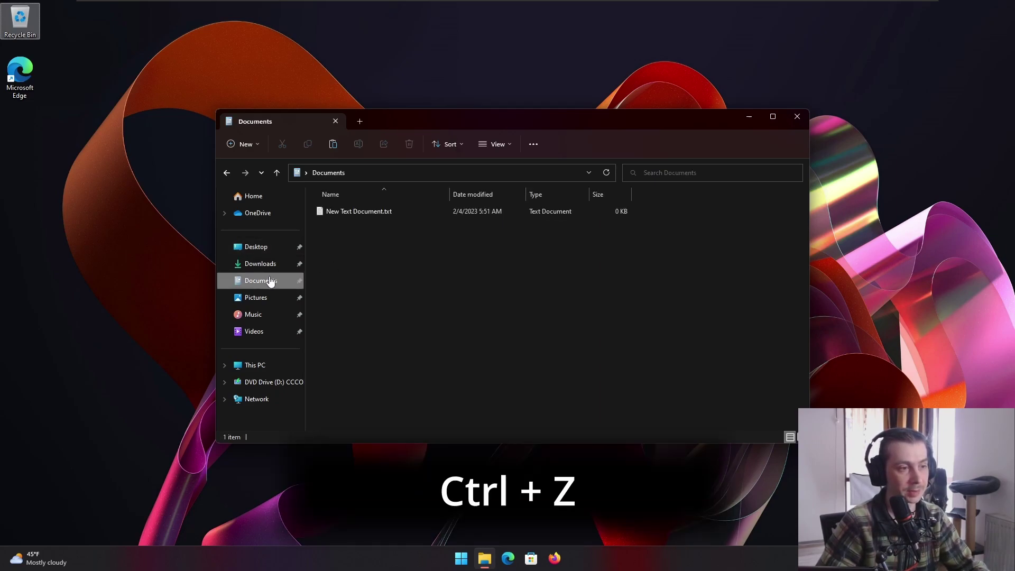
pyautogui.click(366, 213)
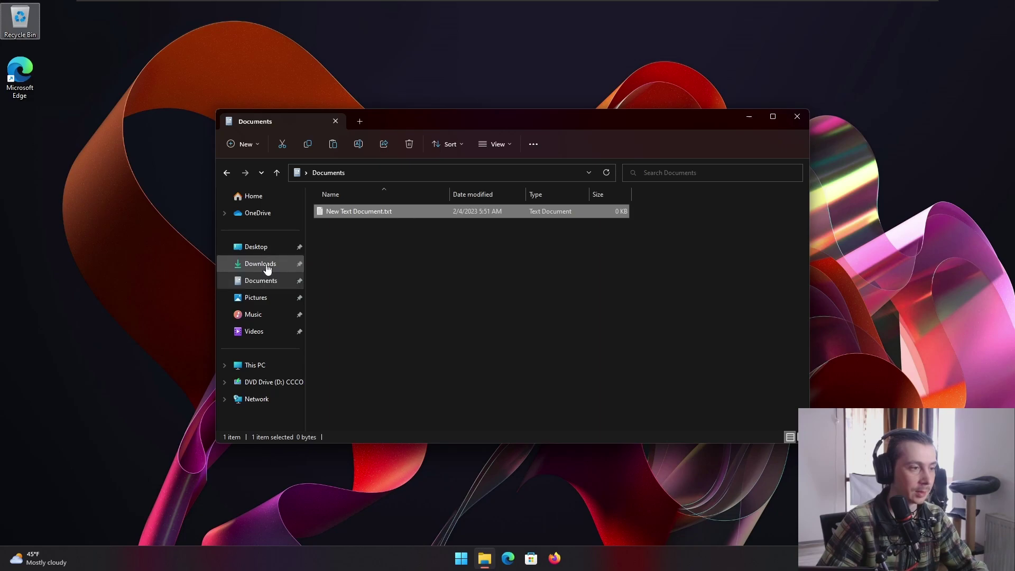
pyautogui.click(267, 248)
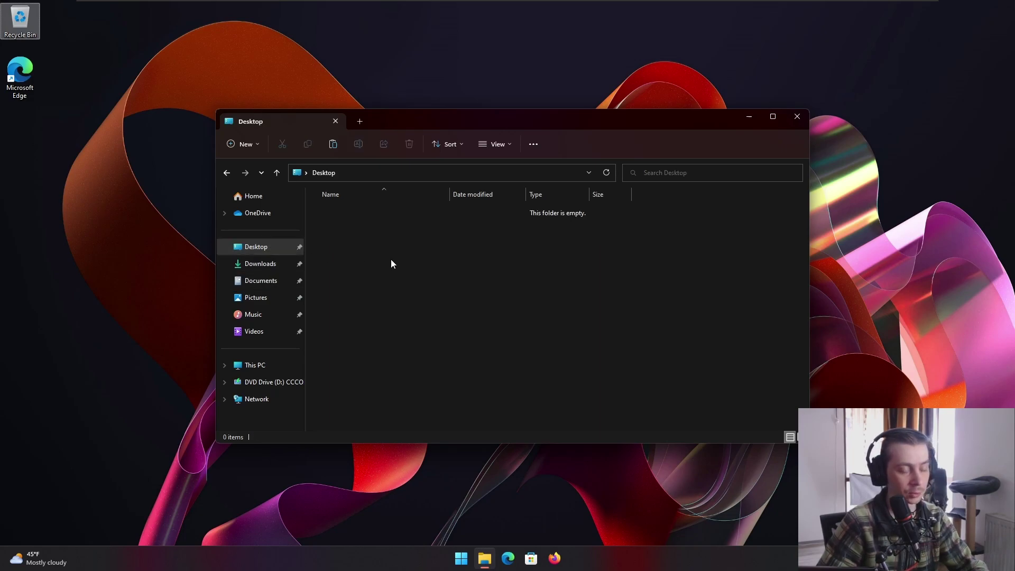
pyautogui.hotkey('ctrl', 'v')
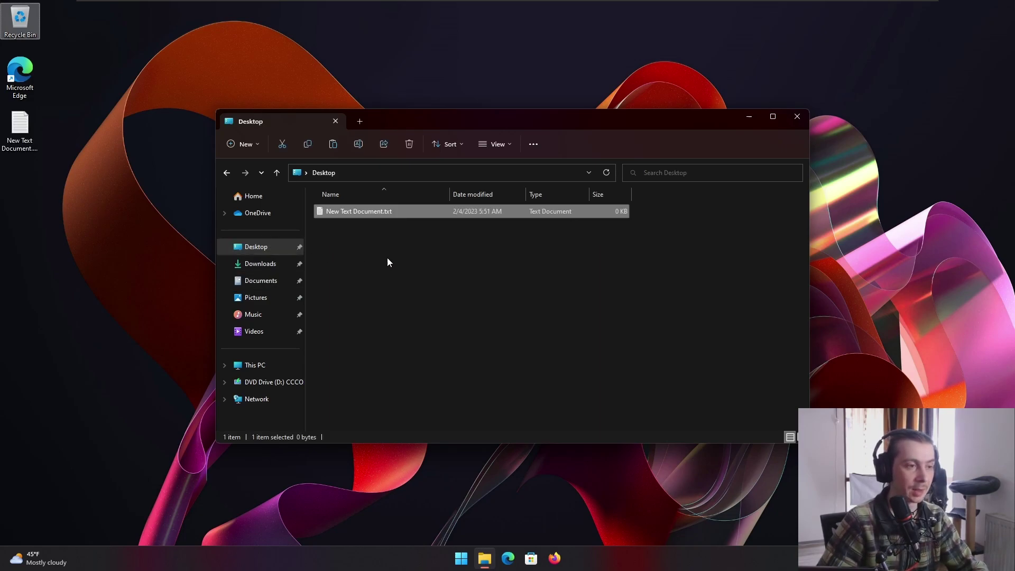
pyautogui.click(386, 257)
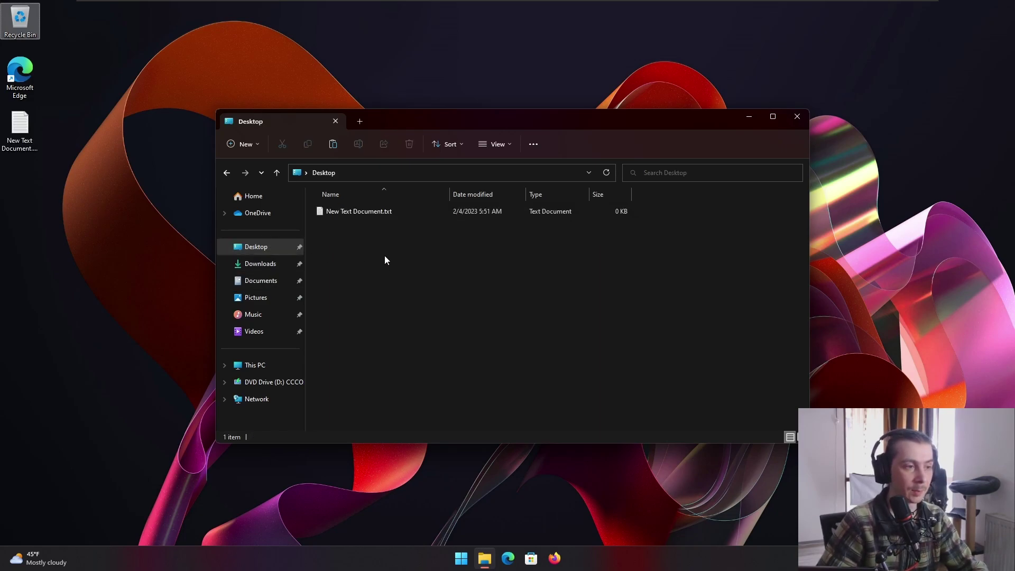
# - Permanently delete the Desktop copy of the text file with Shift+Delete
pyautogui.click(260, 281)
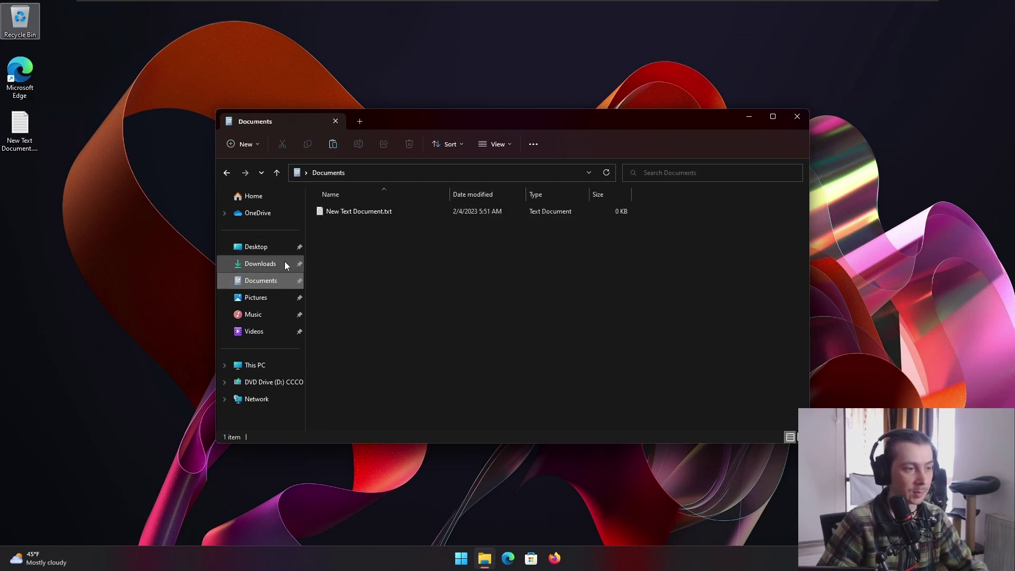
pyautogui.click(341, 213)
pyautogui.click(258, 249)
pyautogui.click(379, 214)
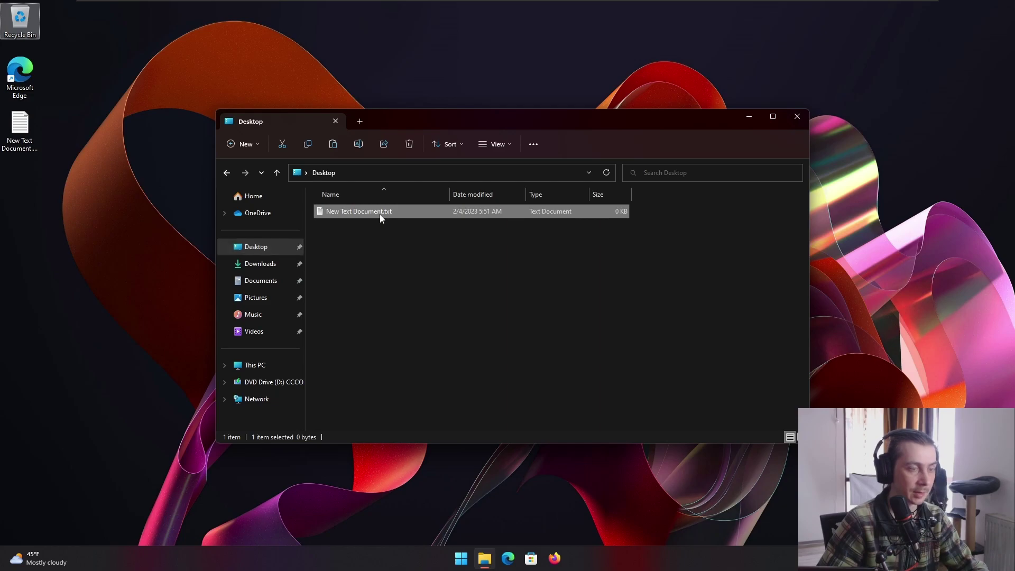
pyautogui.hotkey('shift', 'Delete')
pyautogui.press('Return')
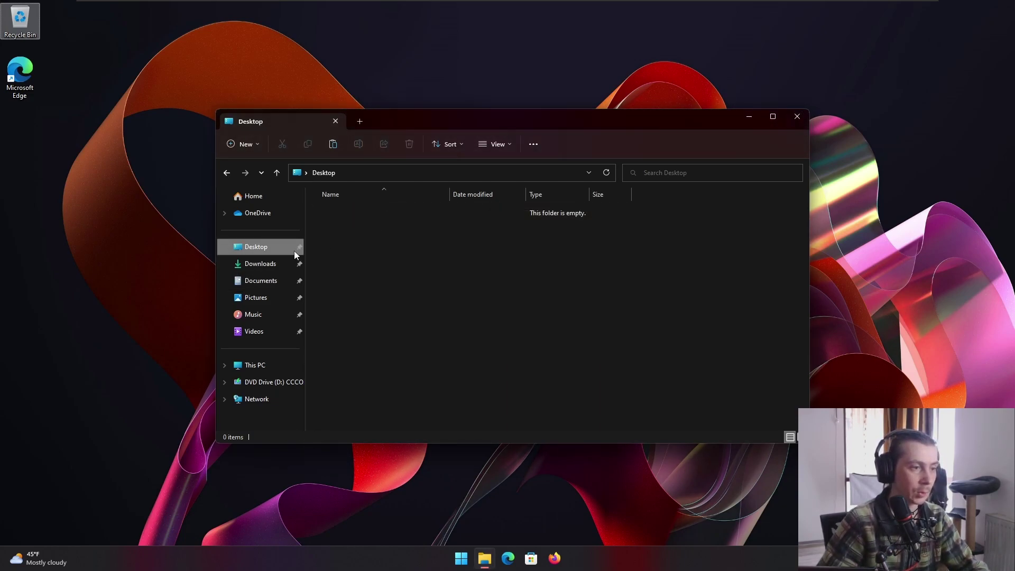
# - Cut New Text Document.txt from Documents and paste it into Desktop, confirming Documents is empty
pyautogui.click(264, 281)
pyautogui.click(369, 214)
pyautogui.rightClick(370, 214)
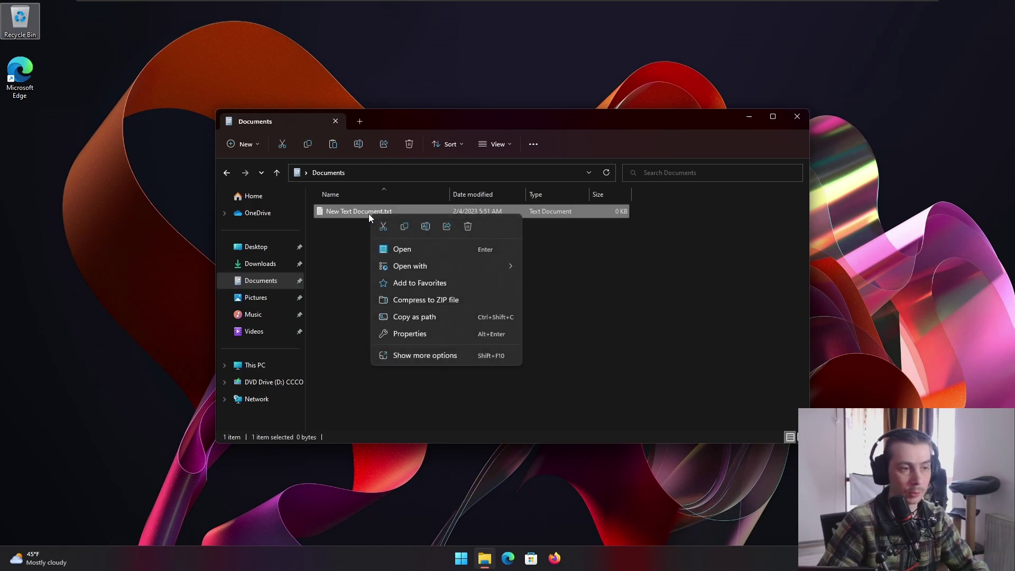
pyautogui.click(337, 245)
pyautogui.click(348, 214)
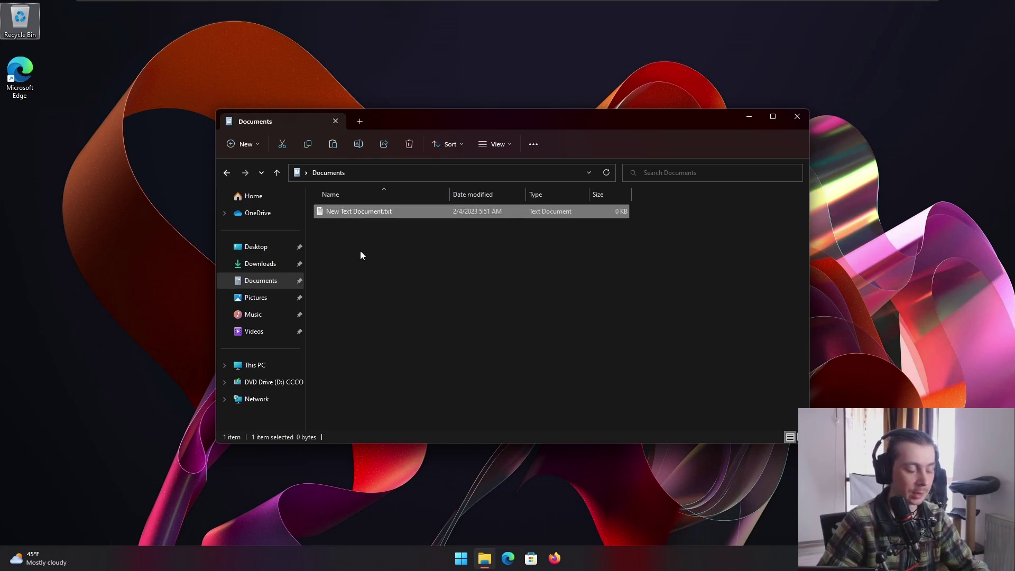
pyautogui.hotkey('ctrl', 'x')
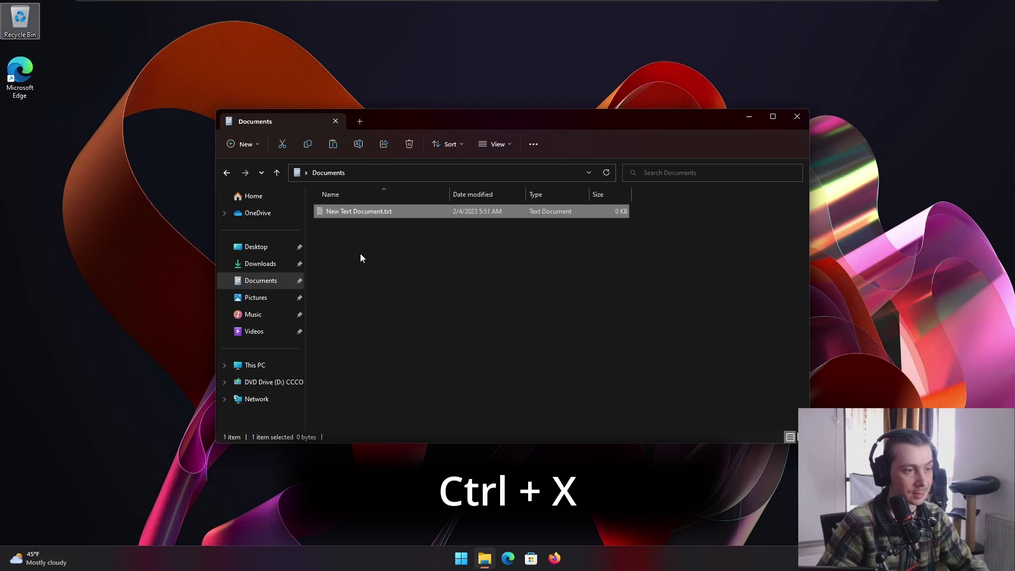
pyautogui.click(257, 247)
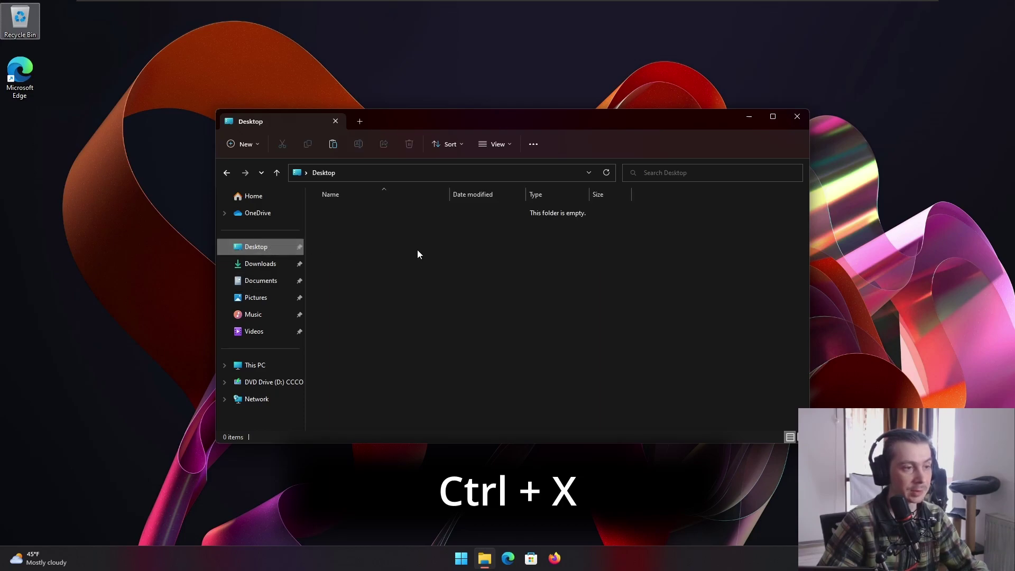
pyautogui.hotkey('ctrl', 'v')
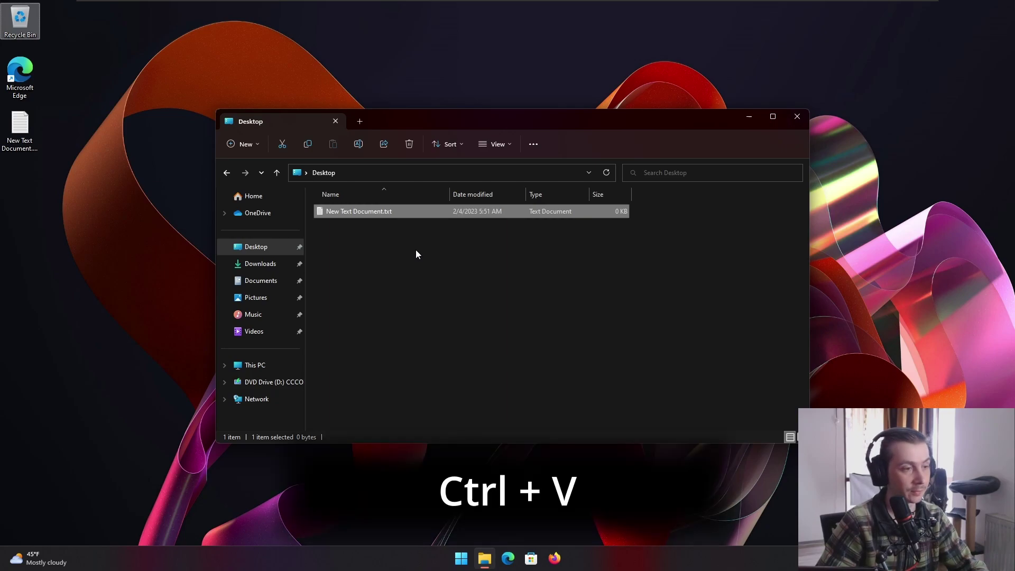
pyautogui.click(255, 283)
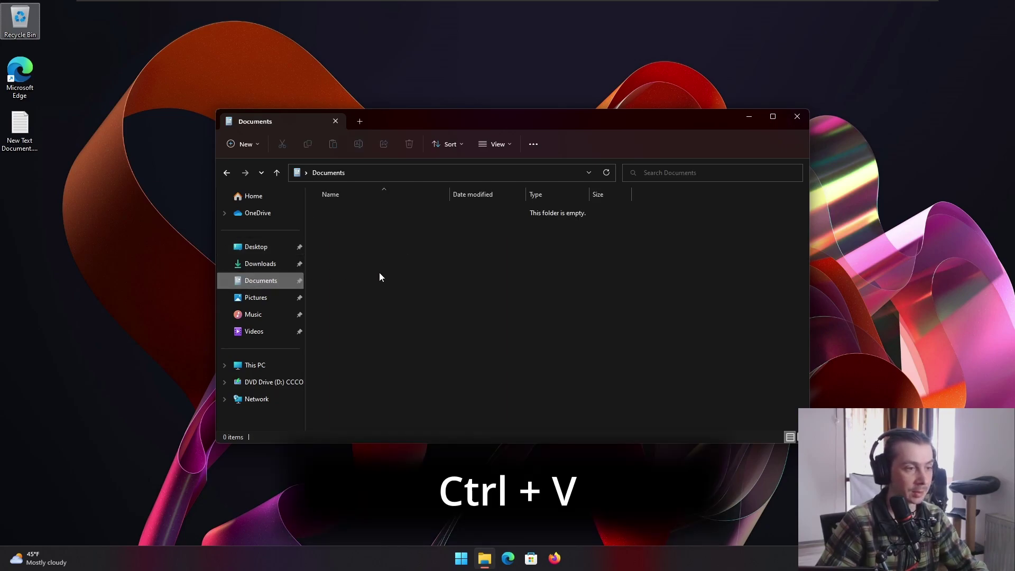
pyautogui.click(264, 247)
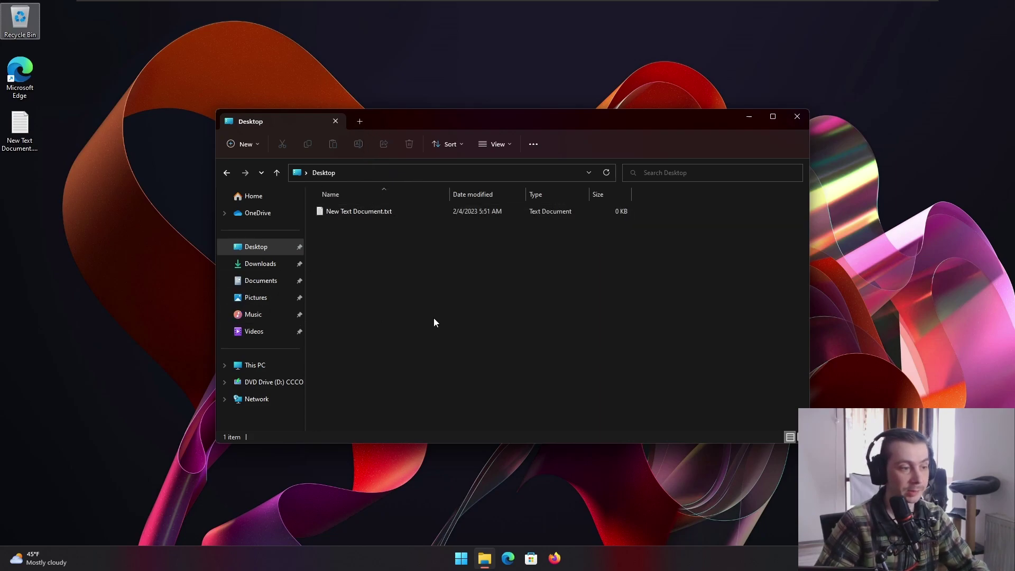
# - Open two new Home tabs in File Explorer and close them again
pyautogui.click(360, 122)
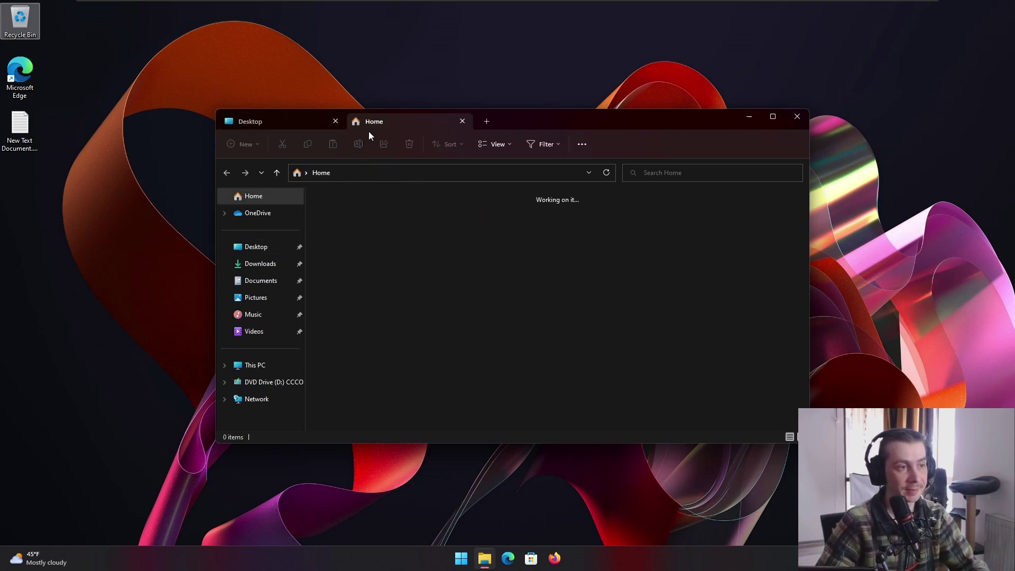
pyautogui.click(487, 122)
pyautogui.click(462, 121)
pyautogui.click(458, 120)
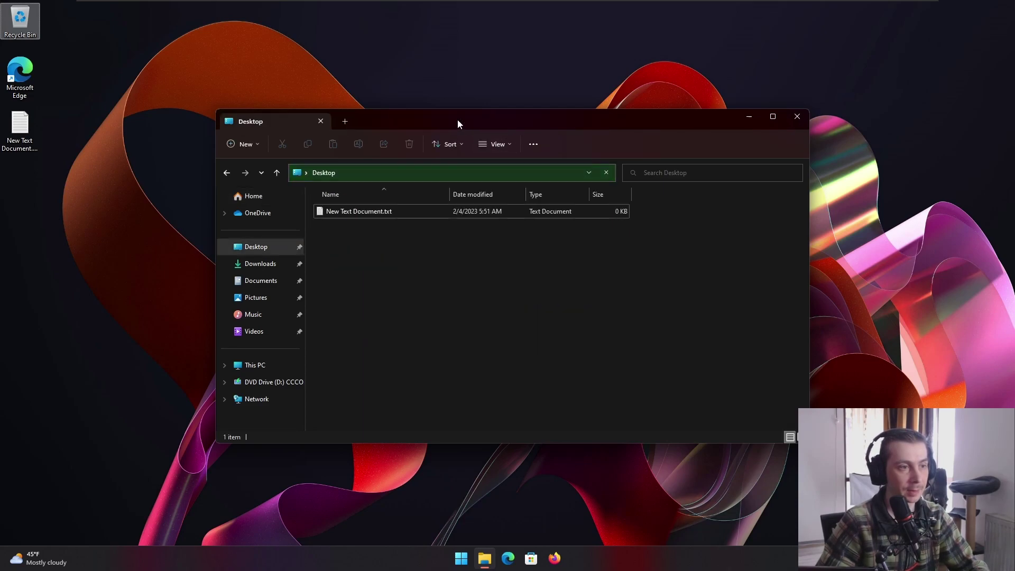
# - Launch Magnifier from Start search and move its toolbar aside
pyautogui.press('super')
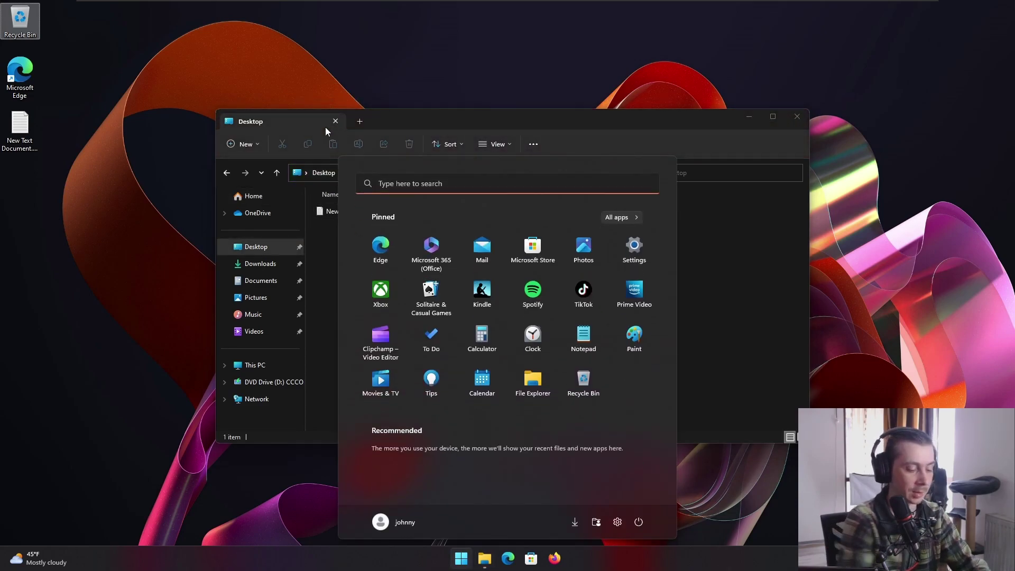
pyautogui.write('magnifier')
pyautogui.press('Return')
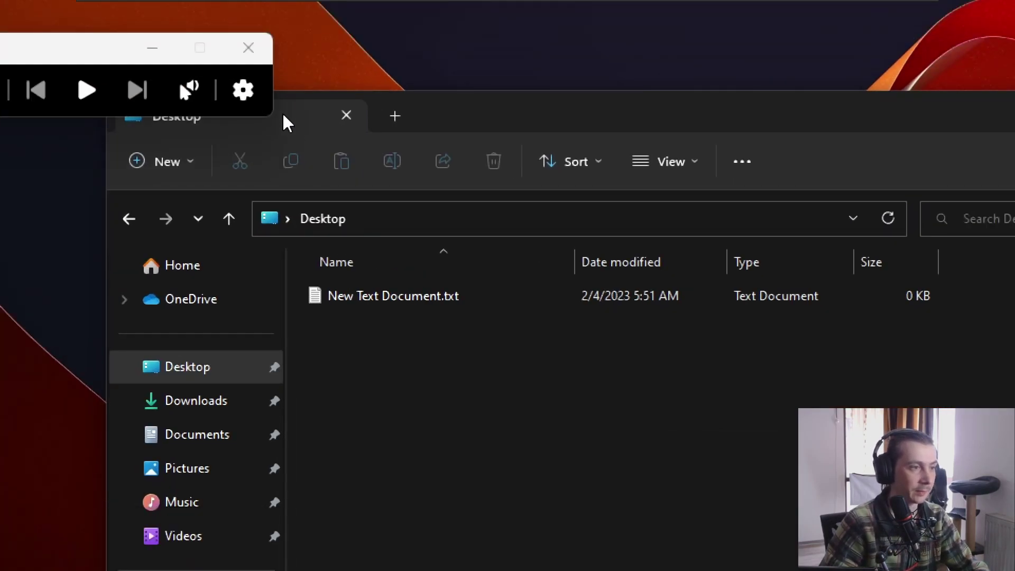
pyautogui.moveTo(100, 61); pyautogui.dragTo(59, 21)
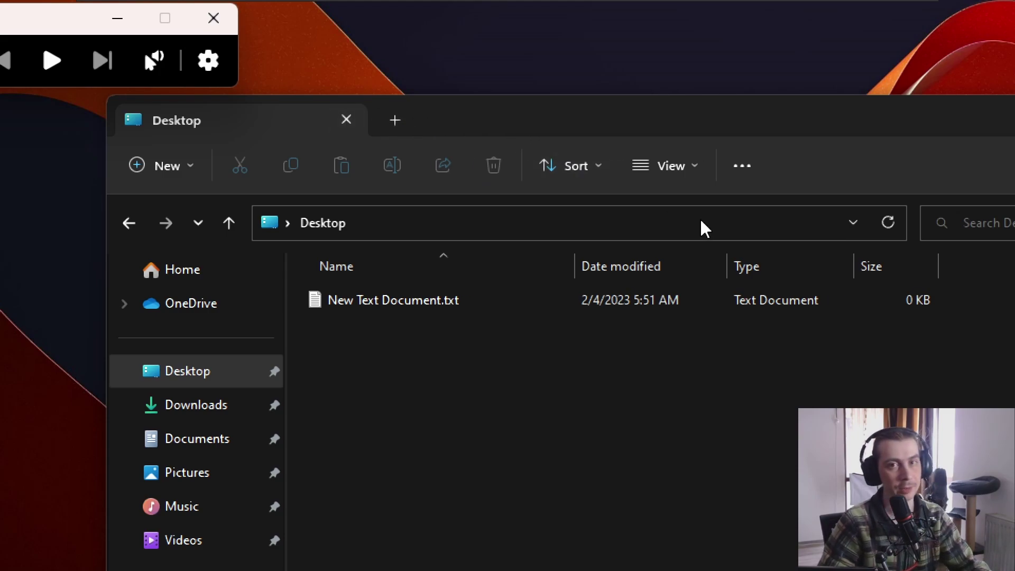
# - Open and close Home tabs with the + button and Ctrl+T, leaving one Home tab open
pyautogui.click(392, 123)
pyautogui.click(603, 124)
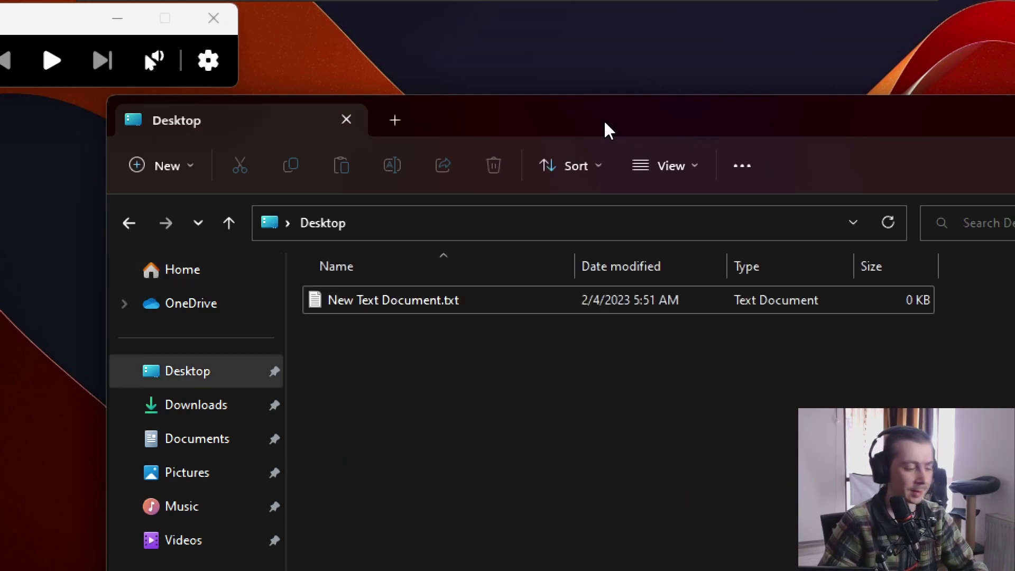
pyautogui.hotkey('ctrl', 't')
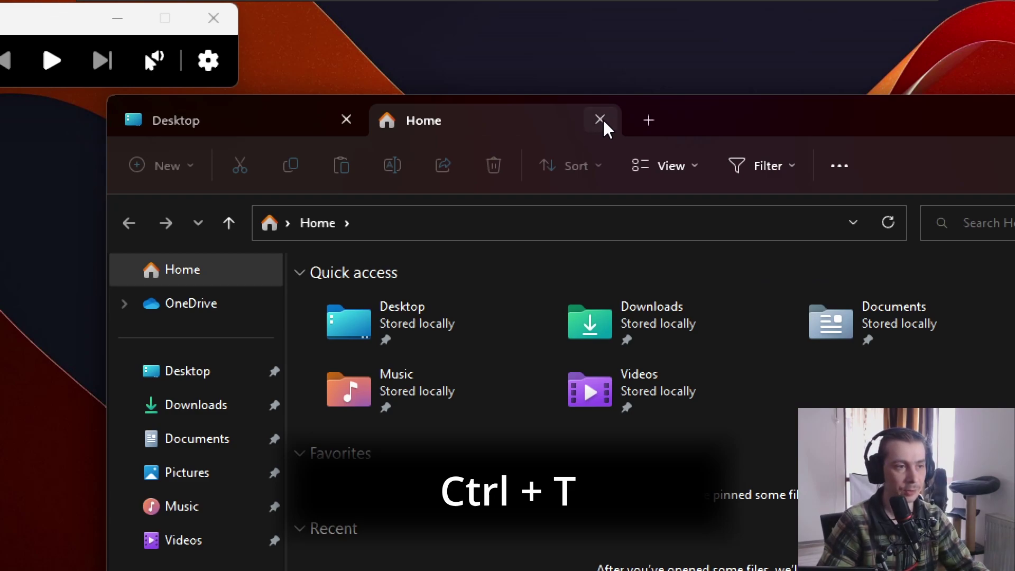
pyautogui.click(602, 121)
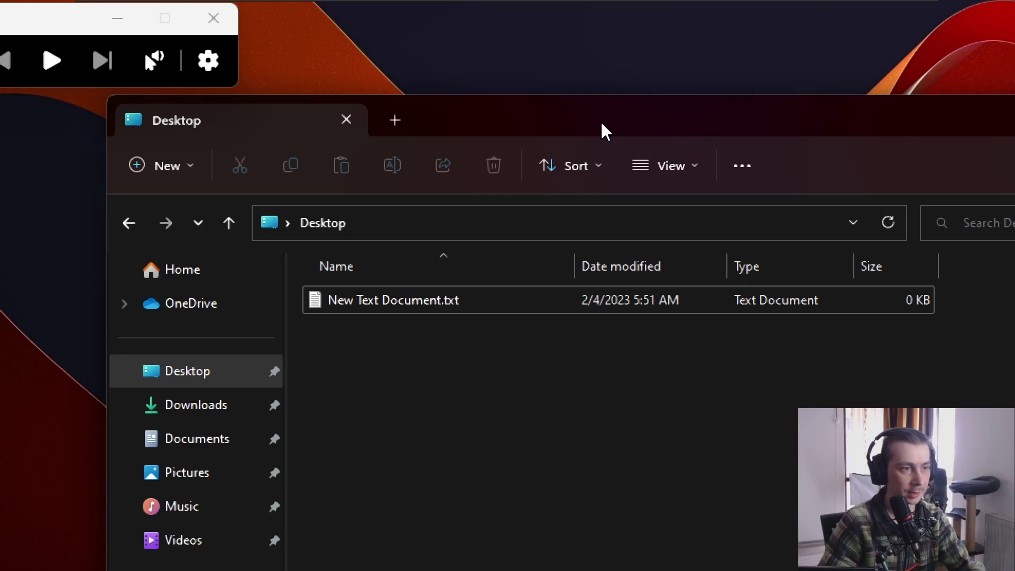
pyautogui.hotkey('ctrl', 't')
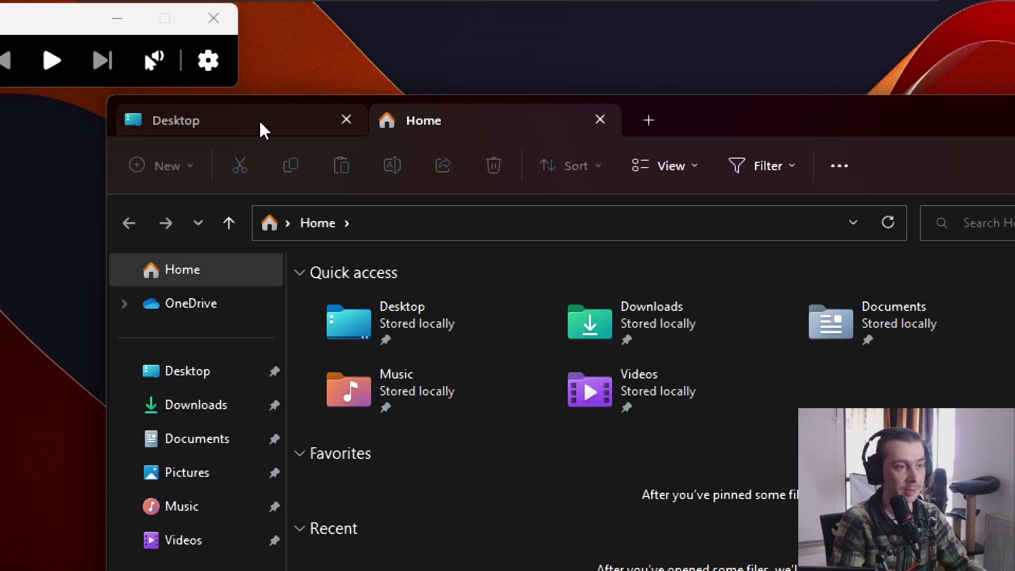
# - Cycle between the Desktop and Home tabs with Ctrl+Shift+Tab and Ctrl+Tab, ending on Desktop
pyautogui.hotkey('ctrl', 'shift', 'Tab')
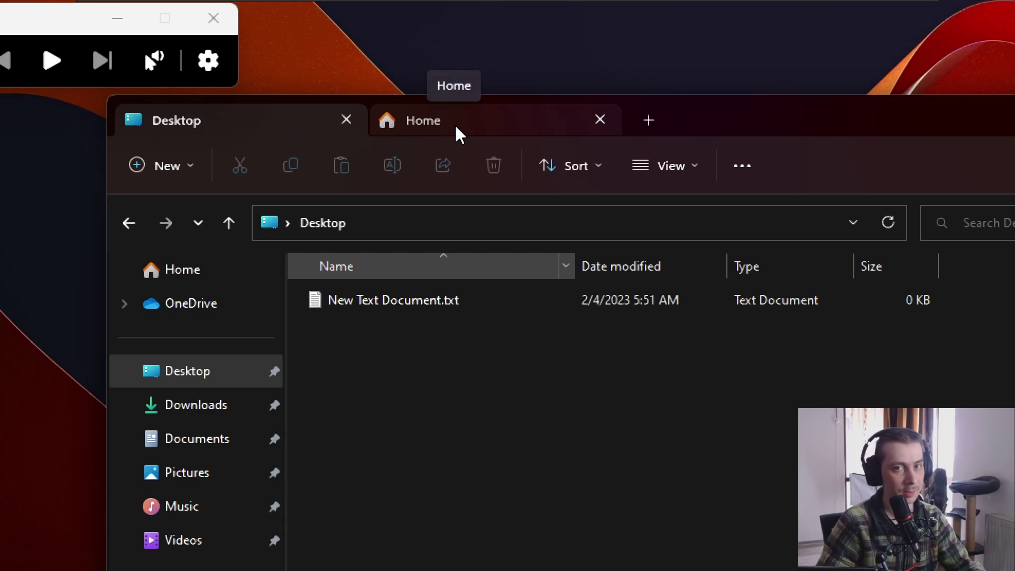
pyautogui.hotkey('ctrl', 'Tab')
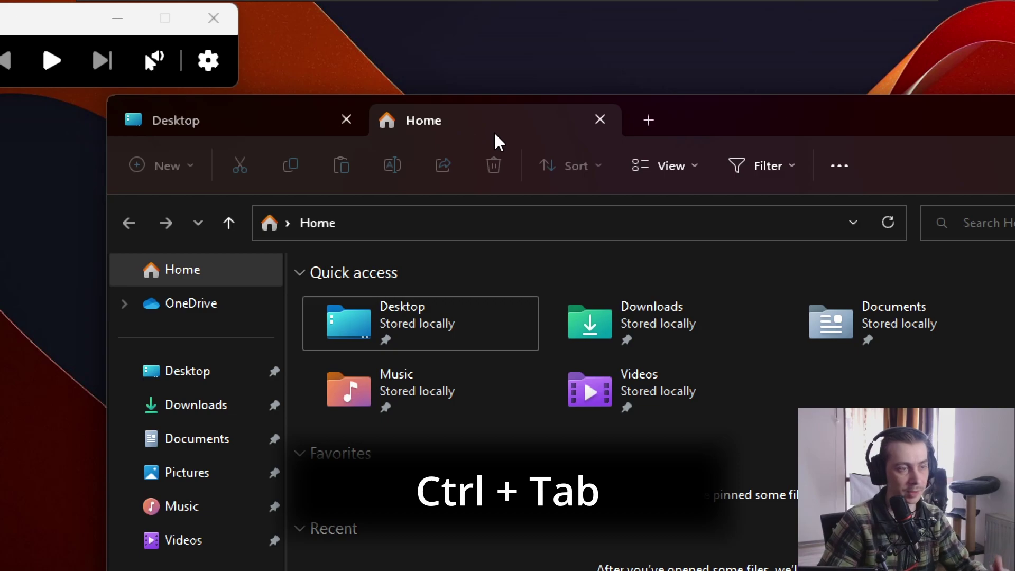
pyautogui.hotkey('ctrl', 'Tab')
pyautogui.hotkey('ctrl', 'Tab')
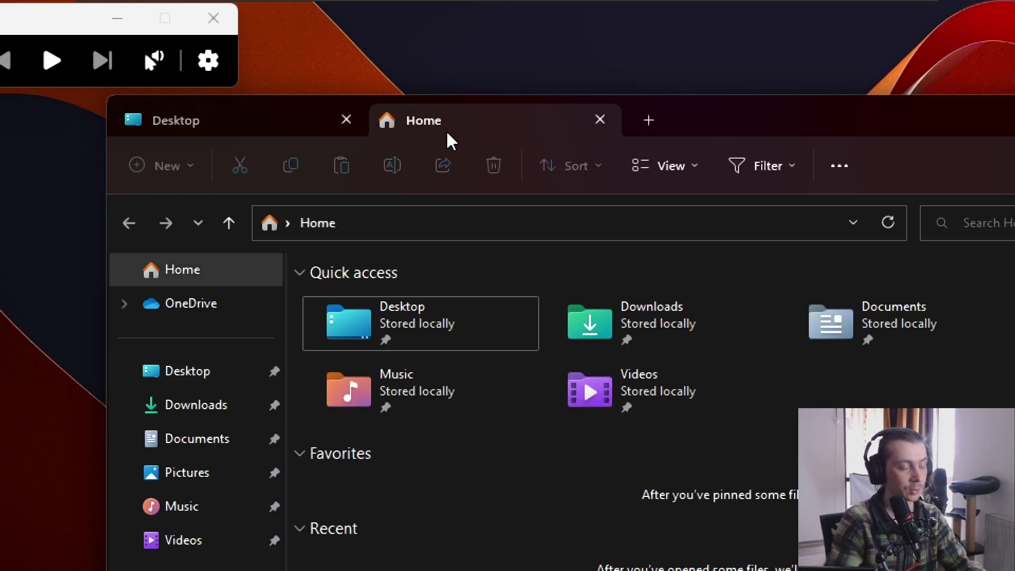
pyautogui.hotkey('ctrl', 'Tab')
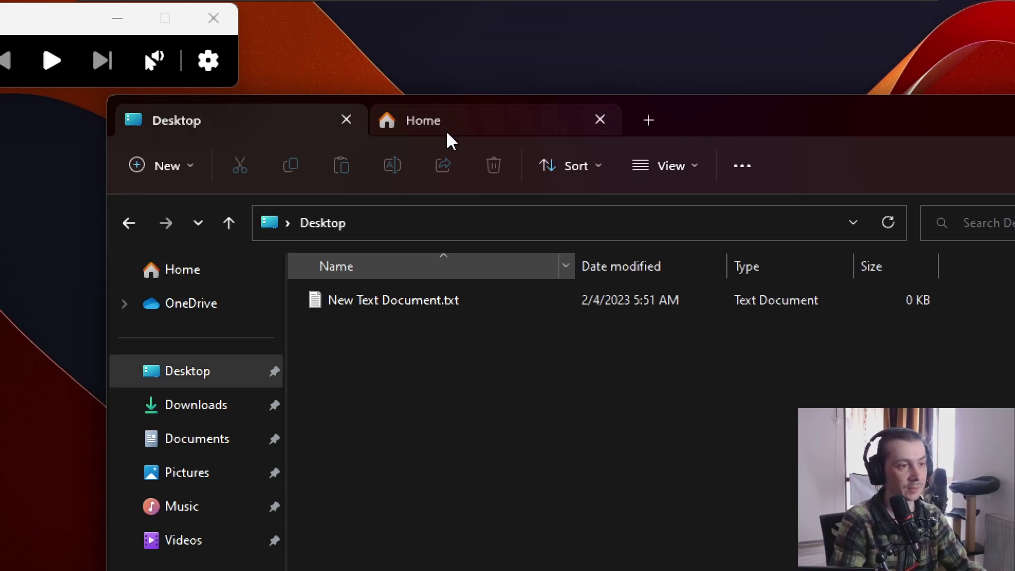
# - Add a third tab and cycle through Desktop and both Home tabs with Ctrl+Tab / Ctrl+Shift+Tab
pyautogui.click(650, 124)
pyautogui.click(458, 127)
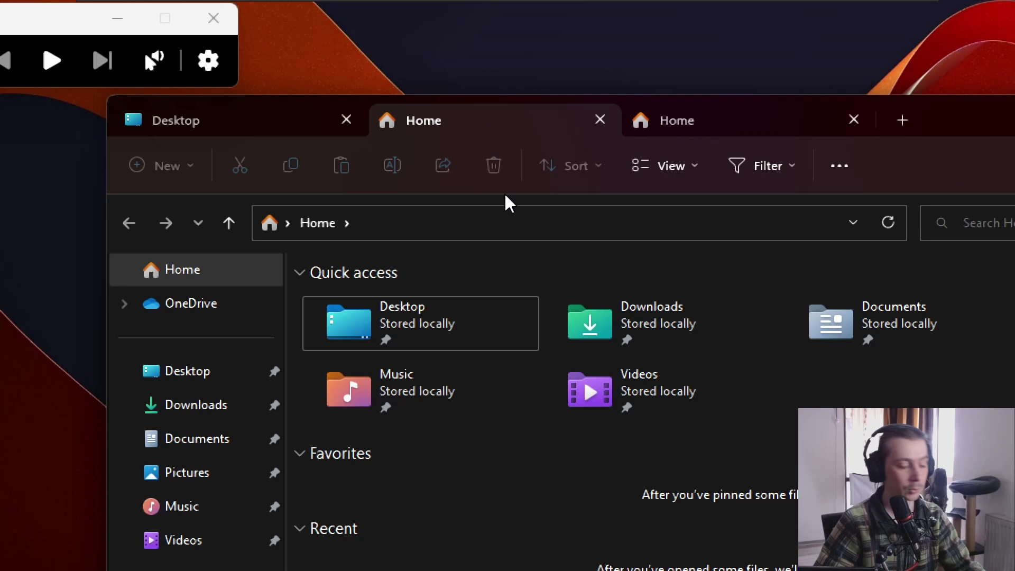
pyautogui.hotkey('ctrl', 'Tab')
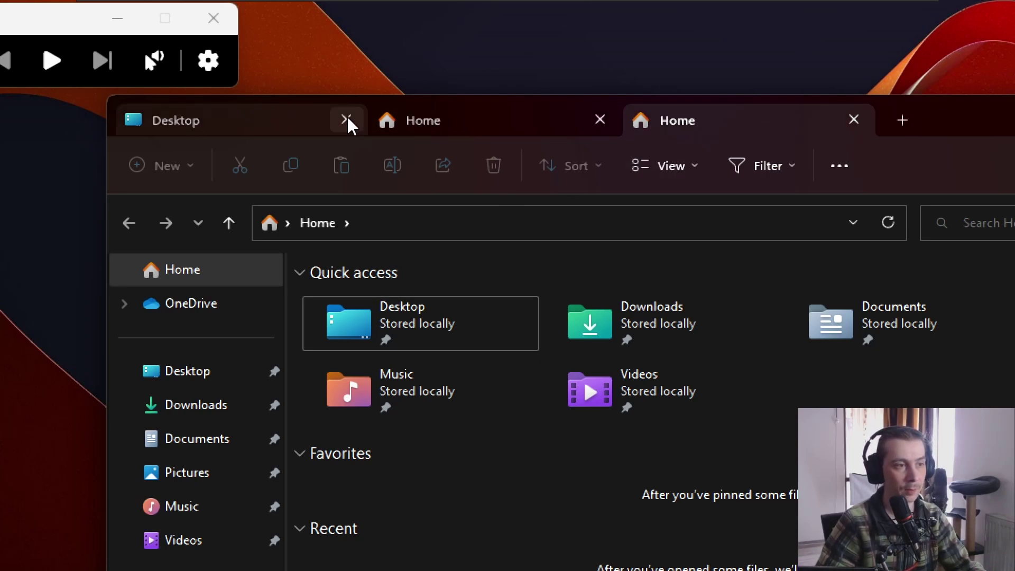
pyautogui.hotkey('ctrl', 'shift', 'Tab')
pyautogui.hotkey('ctrl', 'shift', 'Tab')
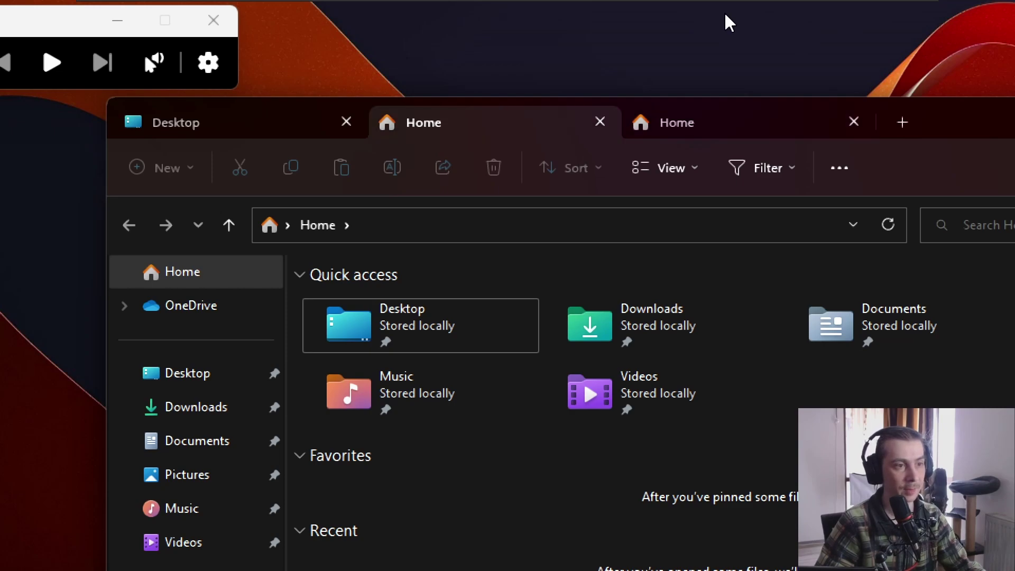
pyautogui.click(730, 123)
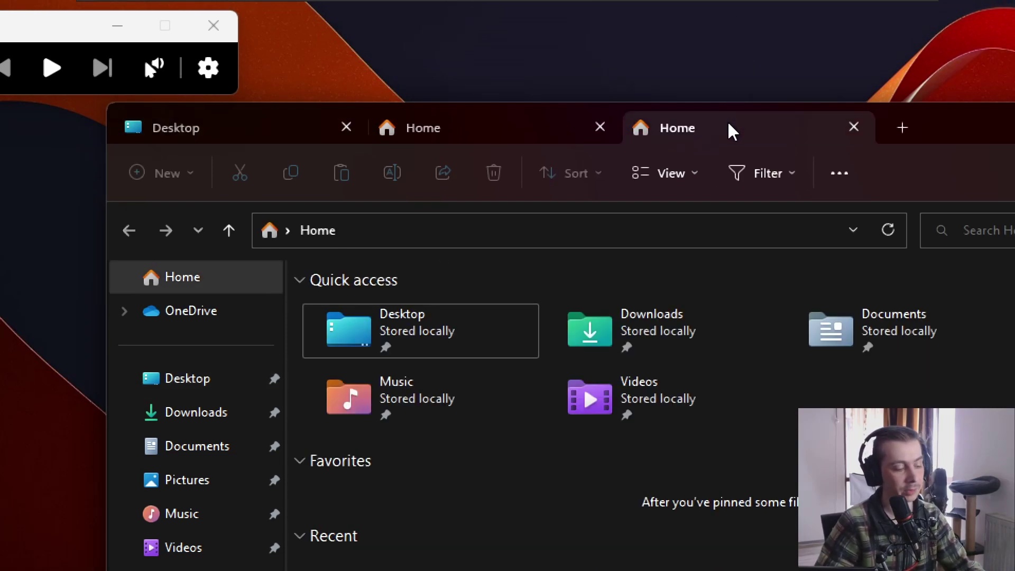
pyautogui.hotkey('ctrl', 'Tab')
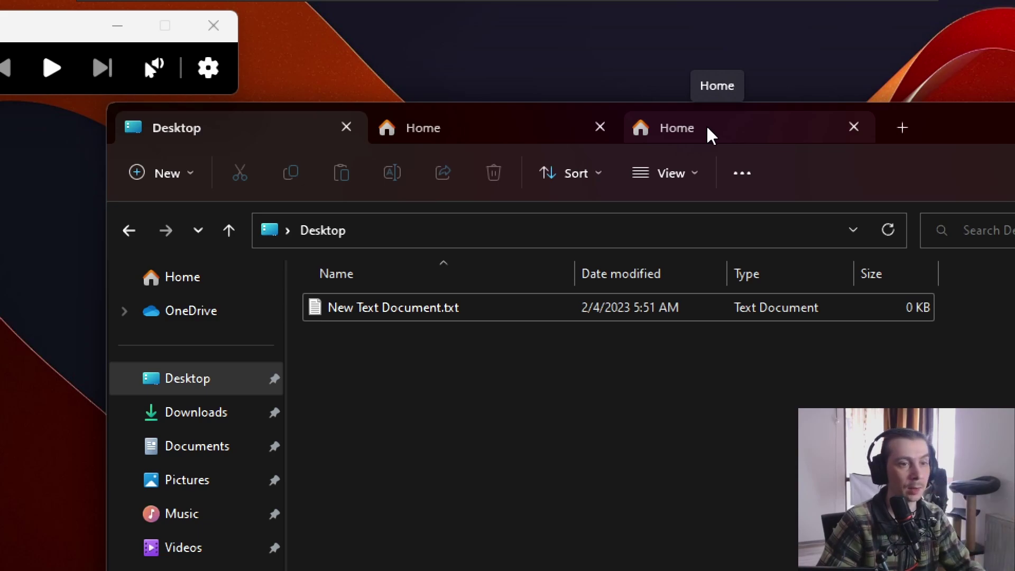
pyautogui.hotkey('ctrl', 'Tab')
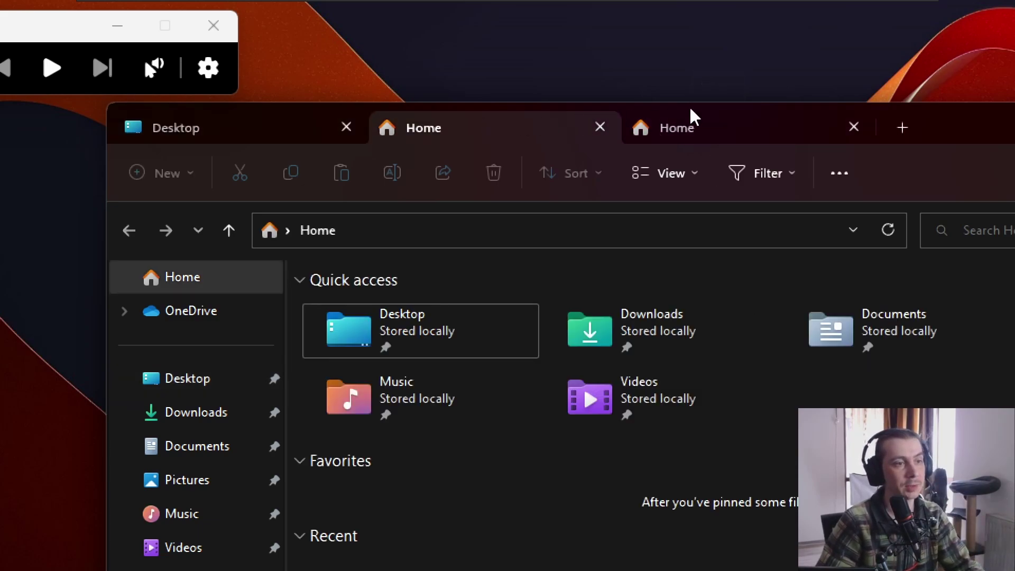
# - Close the middle and remaining Home tabs with Ctrl+W, keeping only Desktop
pyautogui.click(272, 133)
pyautogui.click(470, 139)
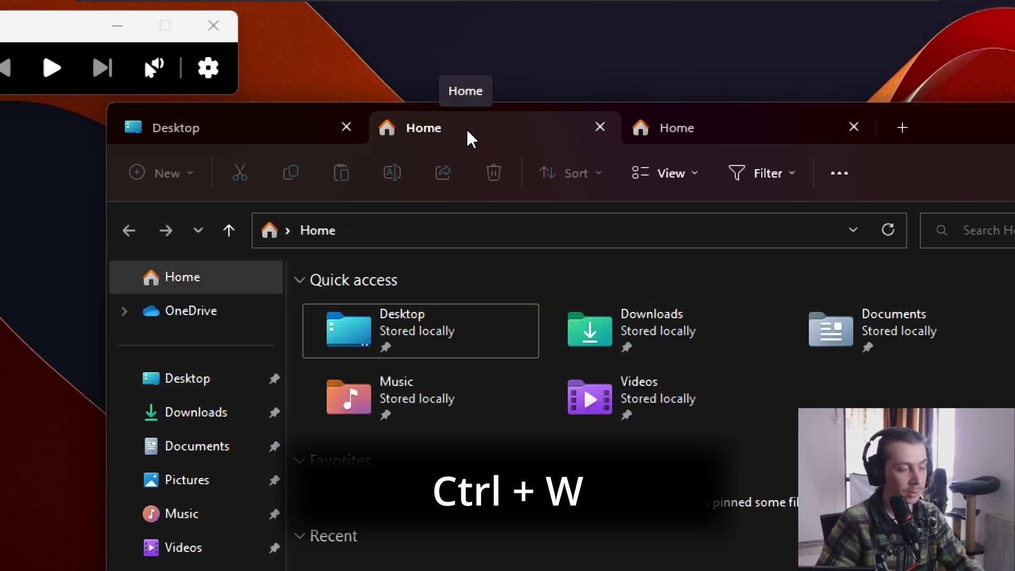
pyautogui.hotkey('ctrl', 'w')
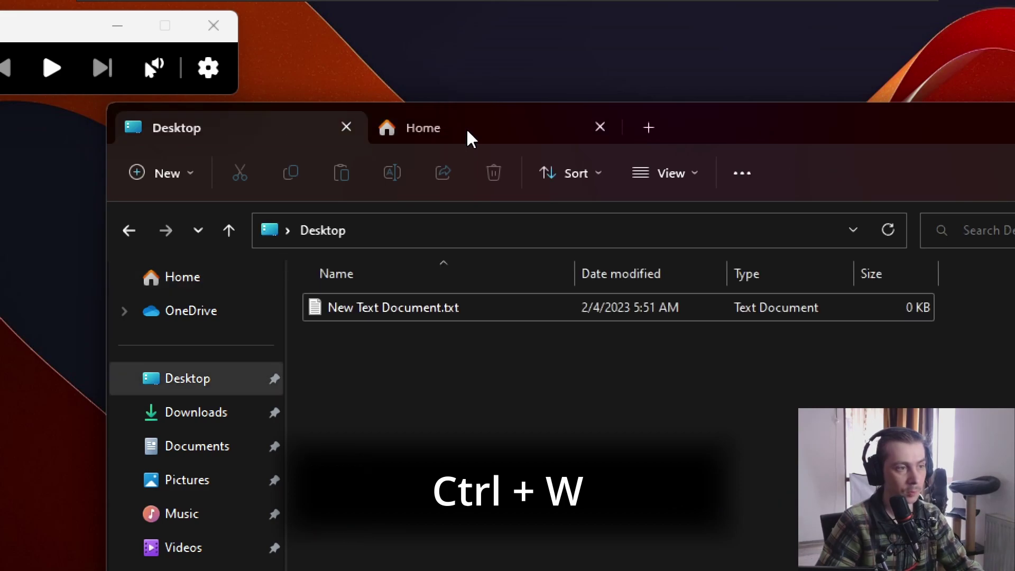
pyautogui.click(468, 127)
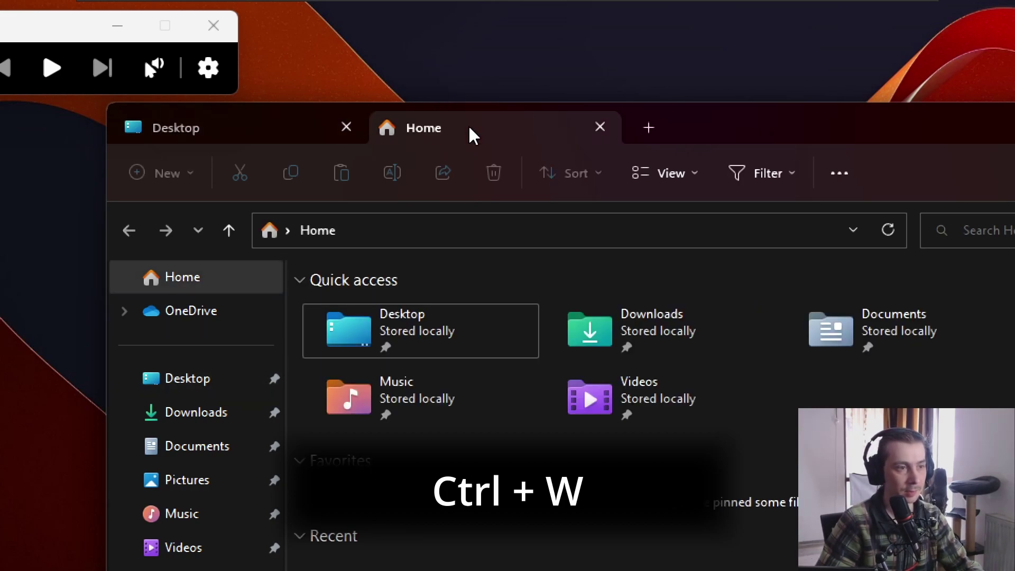
pyautogui.hotkey('ctrl', 'w')
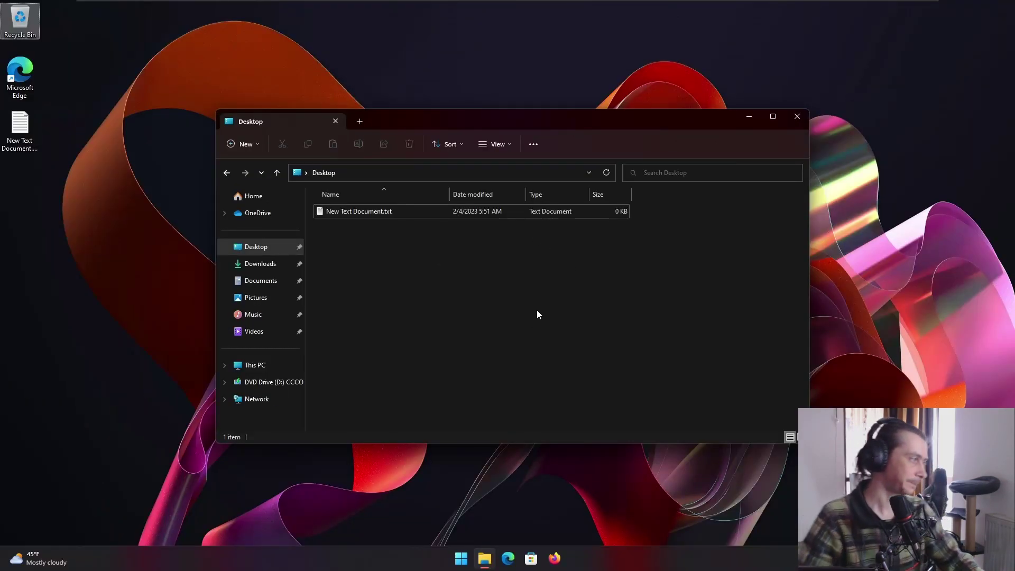
pyautogui.click(389, 214)
pyautogui.rightClick(357, 216)
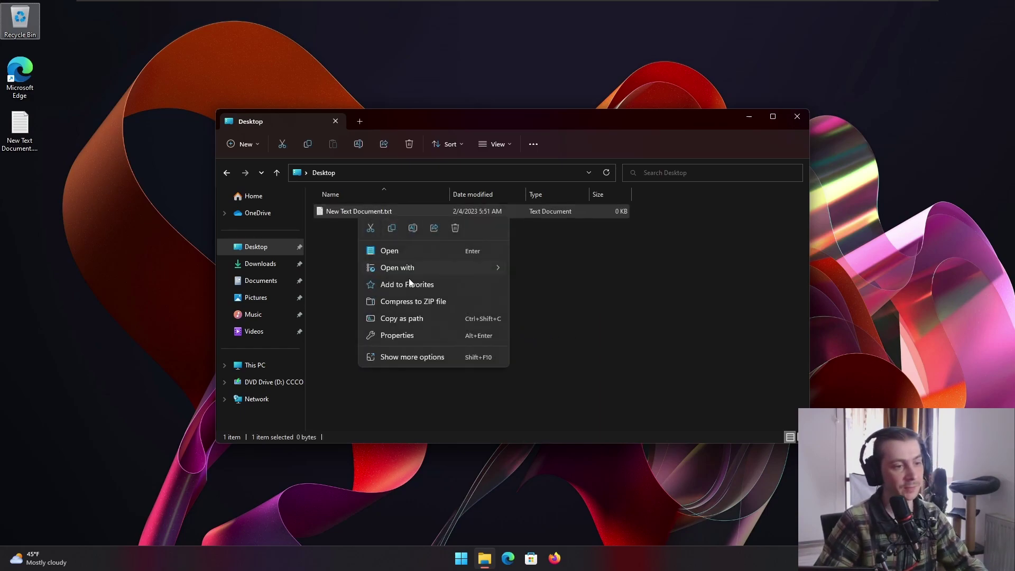
pyautogui.click(333, 241)
pyautogui.click(344, 214)
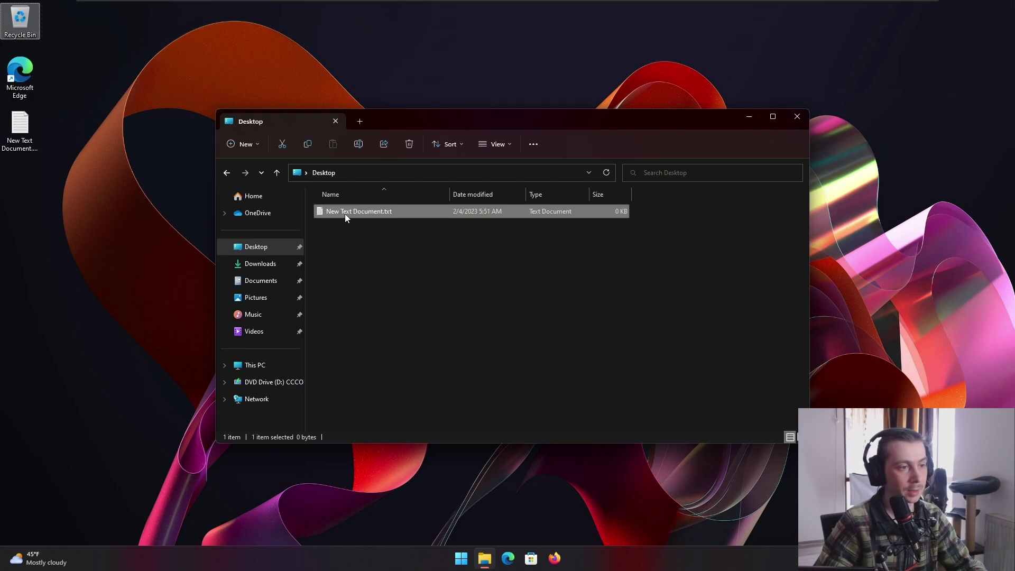
pyautogui.rightClick(345, 214)
pyautogui.click(420, 337)
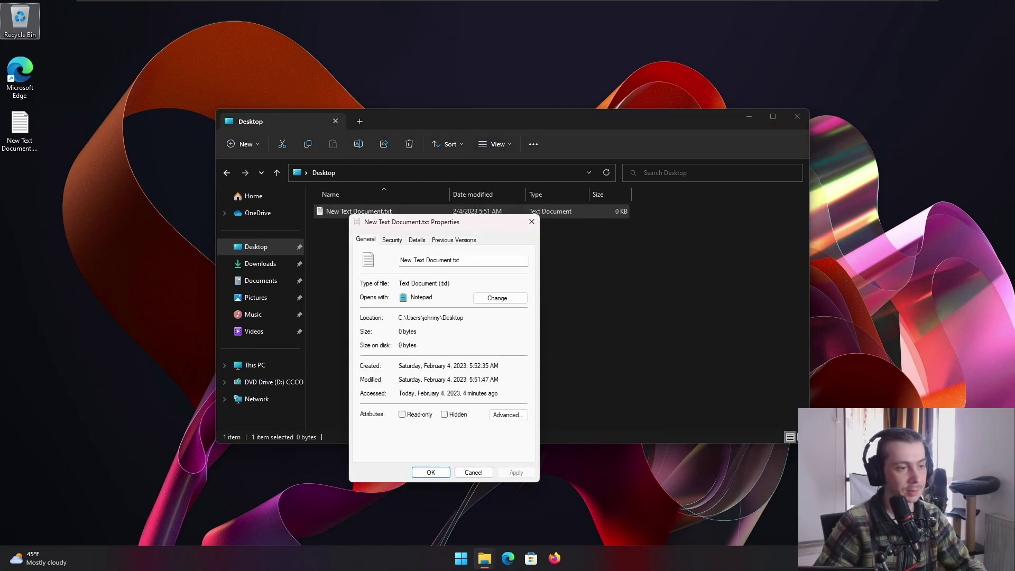
pyautogui.press('Escape')
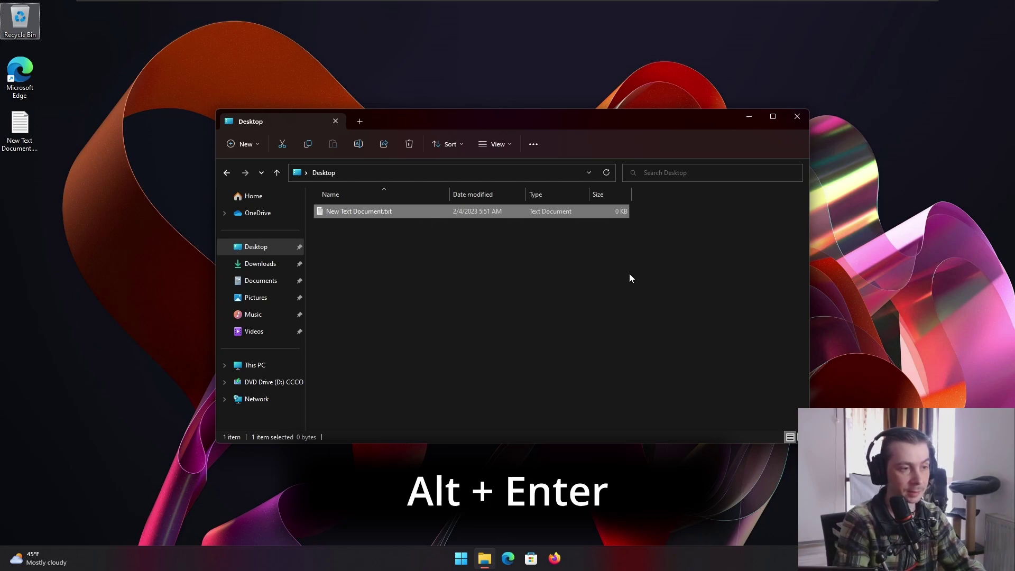
pyautogui.hotkey('alt', 'Return')
pyautogui.press('Escape')
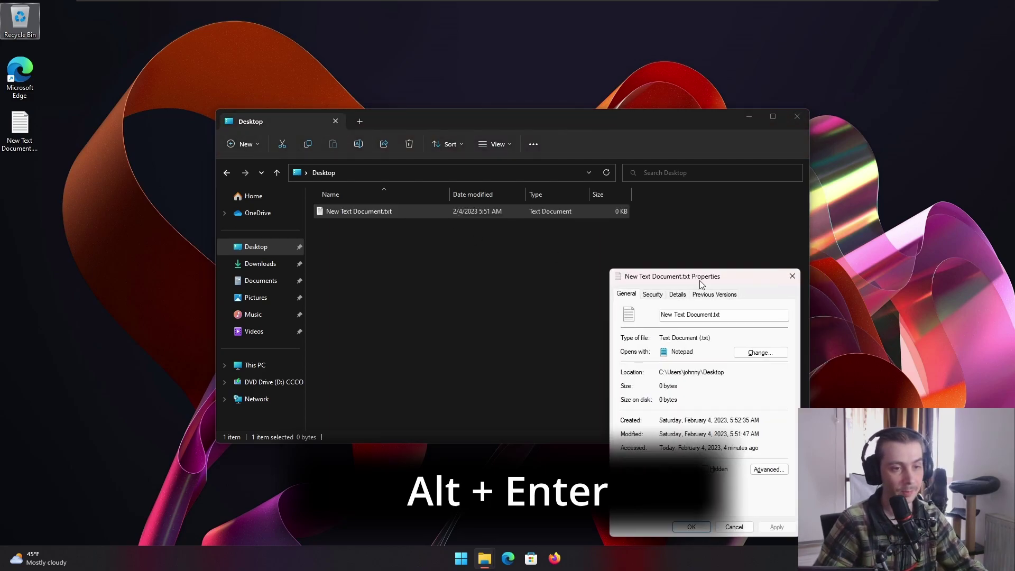
pyautogui.hotkey('alt', 'Return')
pyautogui.press('Escape')
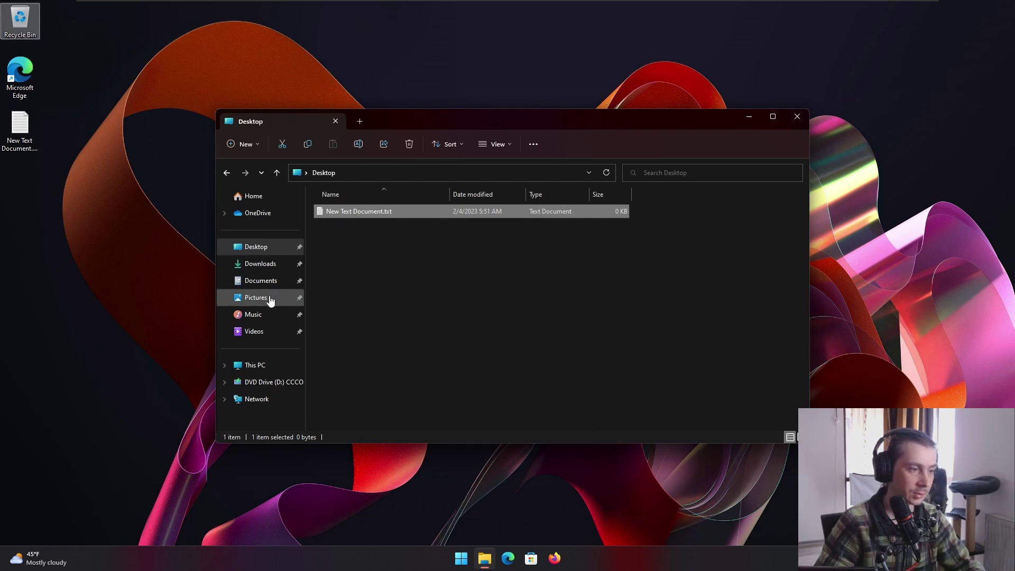
pyautogui.rightClick(346, 213)
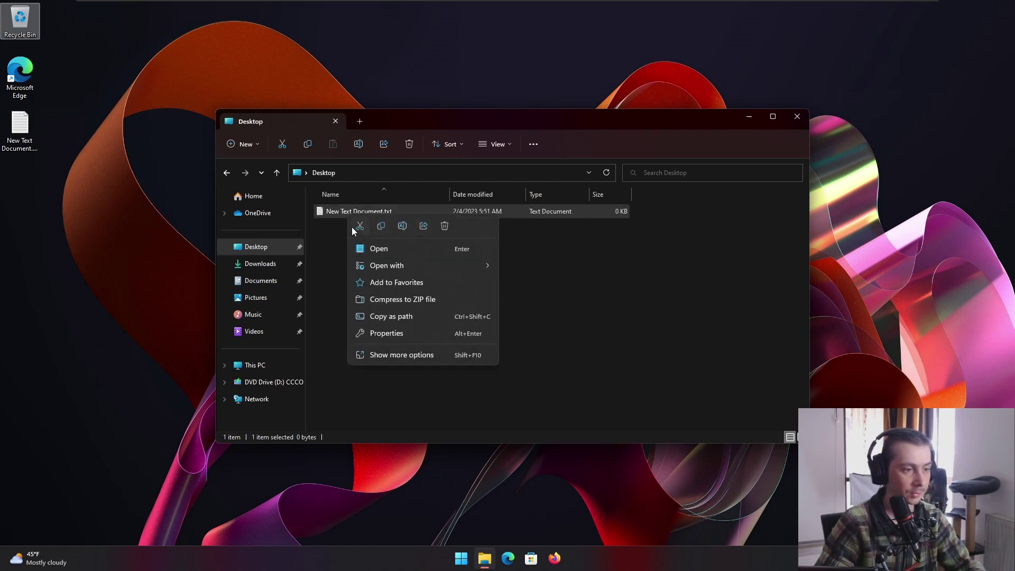
pyautogui.click(342, 304)
pyautogui.click(348, 211)
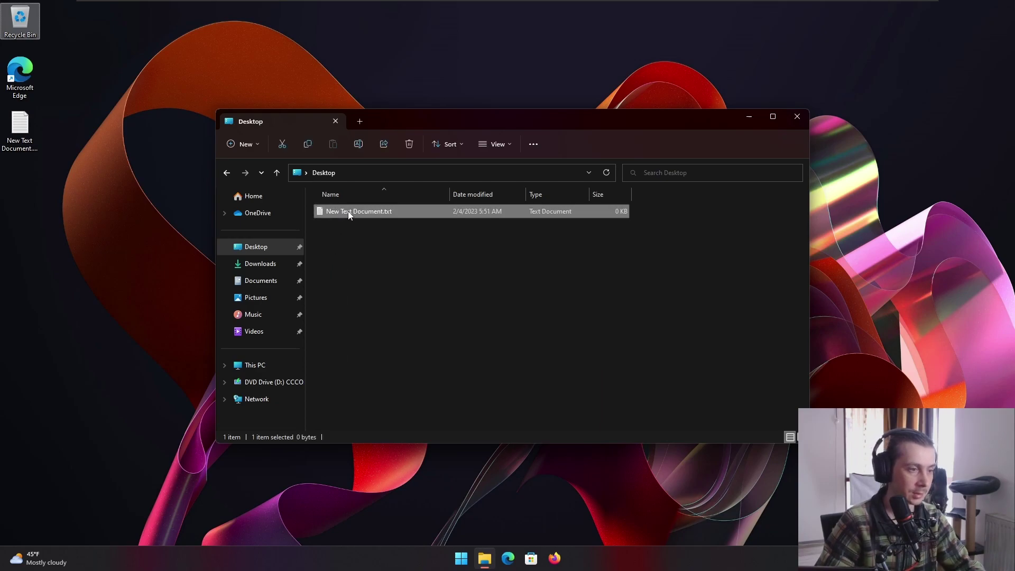
pyautogui.hotkey('alt', 'Return')
pyautogui.press('Escape')
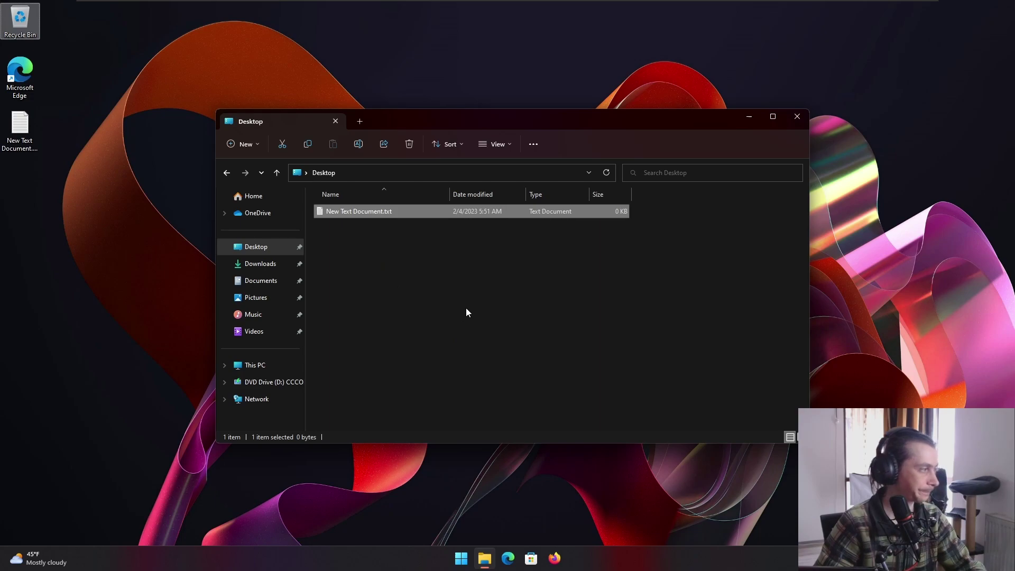
pyautogui.click(467, 312)
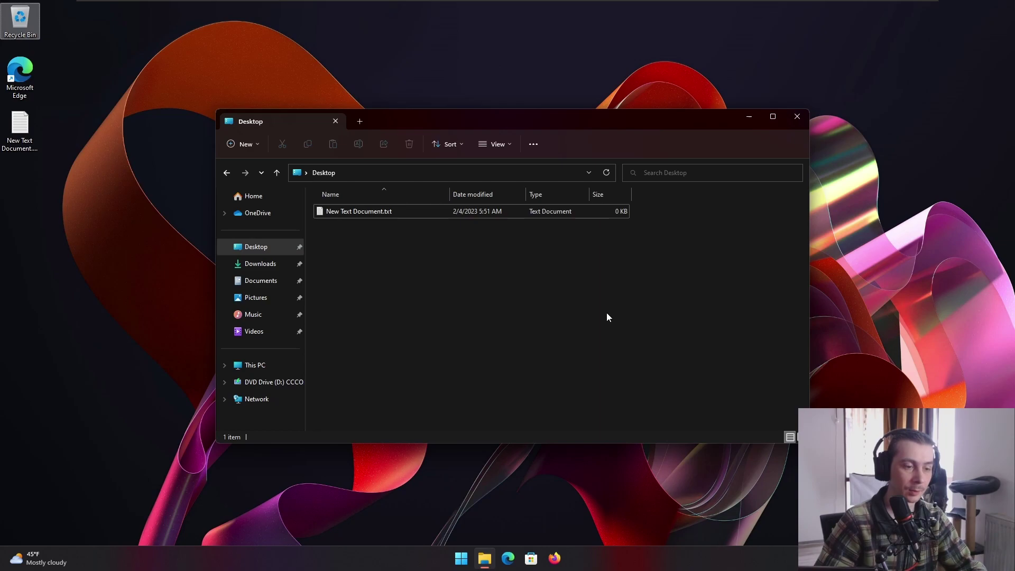
pyautogui.click(461, 558)
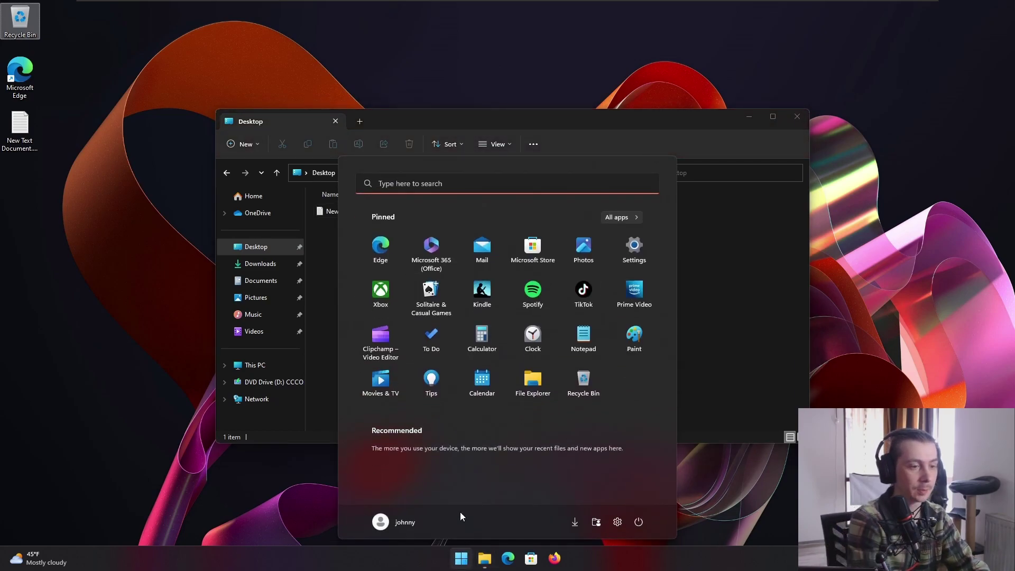
pyautogui.write('notepad')
pyautogui.press('Return')
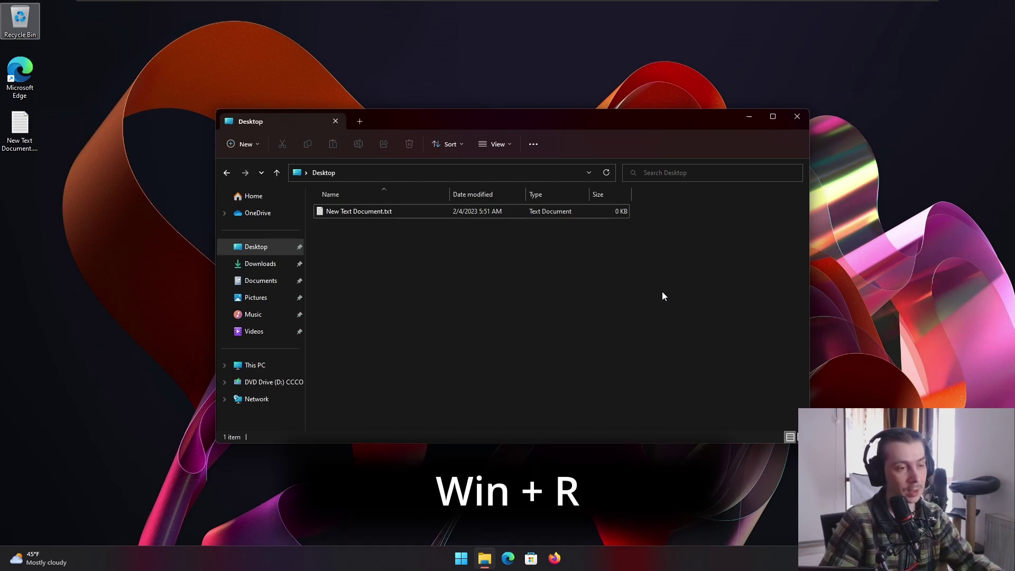
pyautogui.press('super+r')
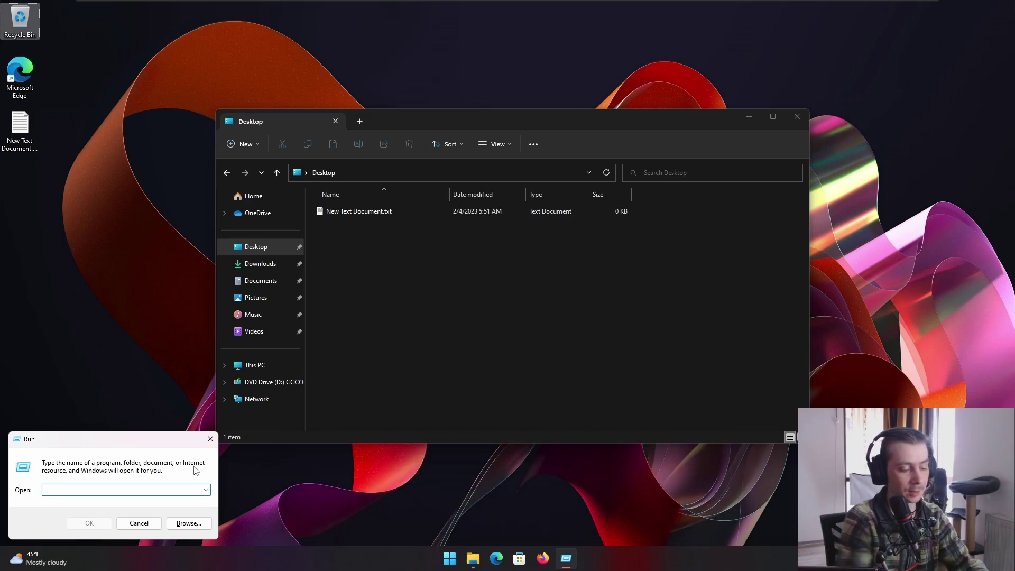
pyautogui.write('notepad')
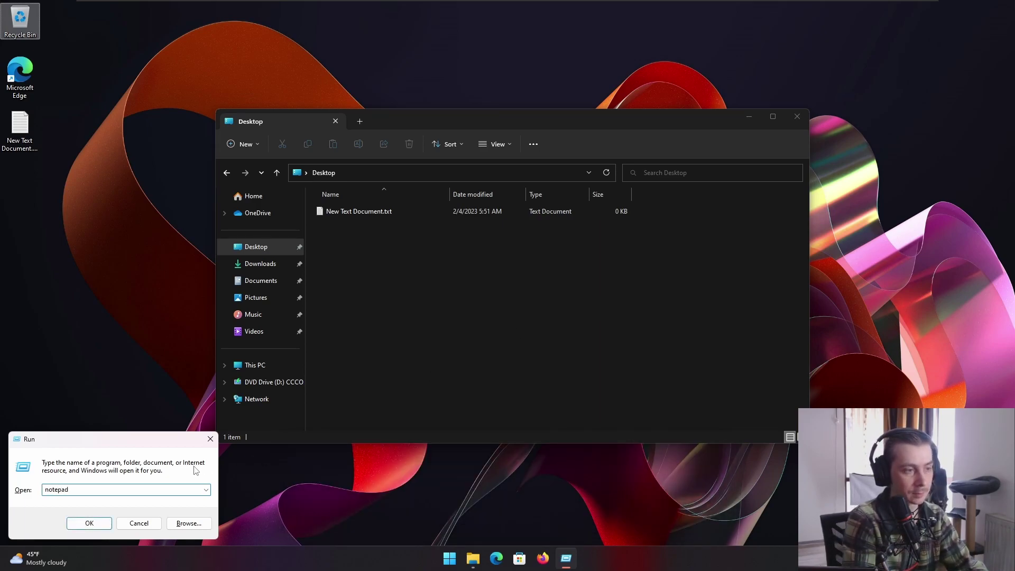
pyautogui.press('Return')
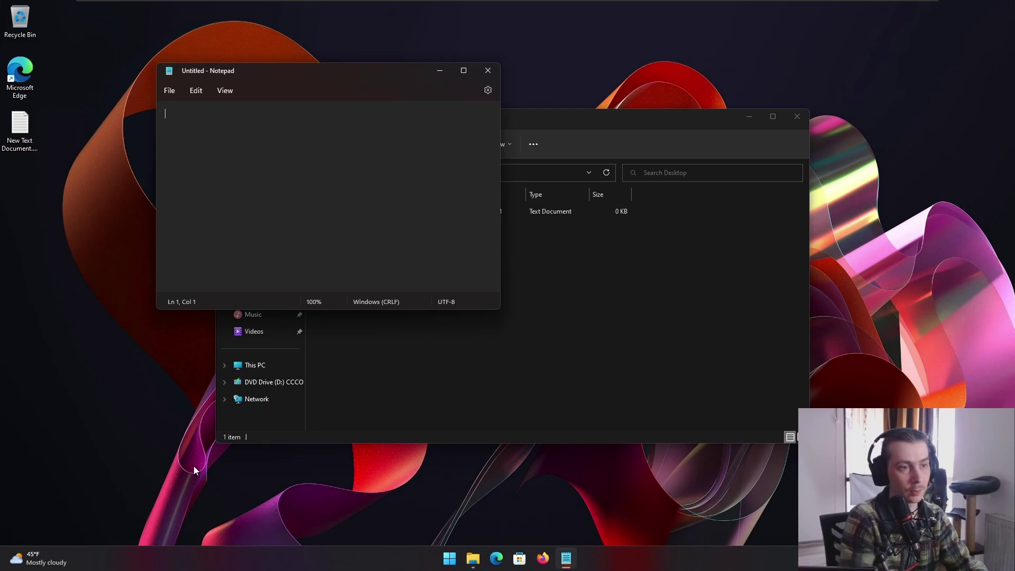
# - Close Notepad, then relaunch it from Start search for 'notepad' and close it again
pyautogui.click(487, 70)
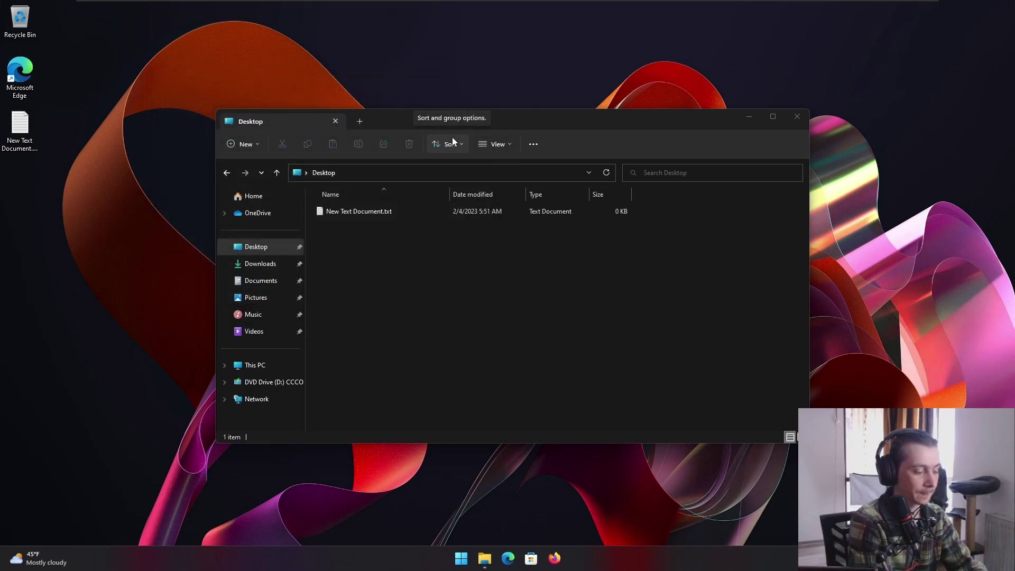
pyautogui.press('super')
pyautogui.write('magnifier')
pyautogui.press('Return')
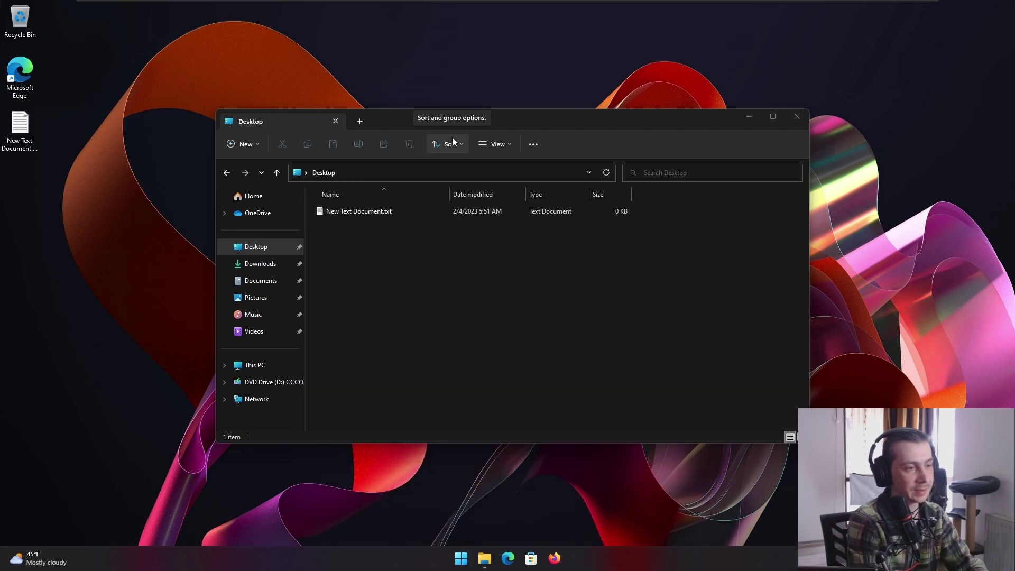
pyautogui.press('super')
pyautogui.press('super')
pyautogui.press('super')
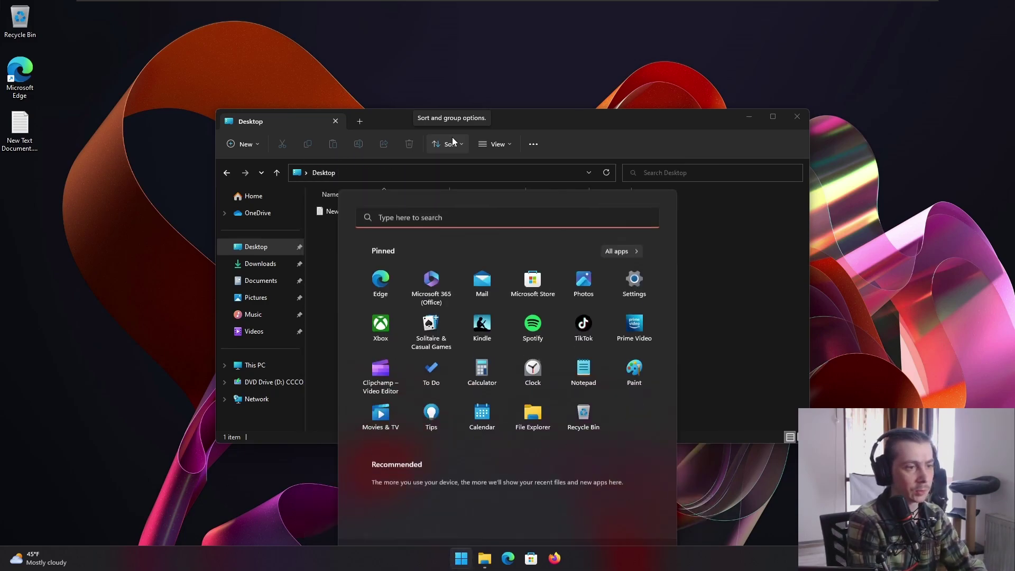
pyautogui.write('notepad')
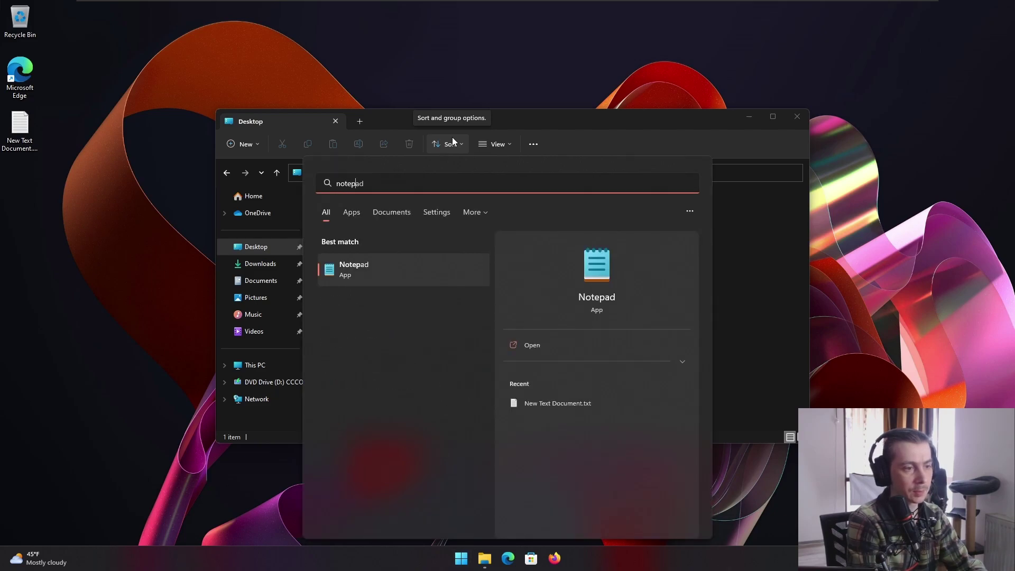
pyautogui.press('Return')
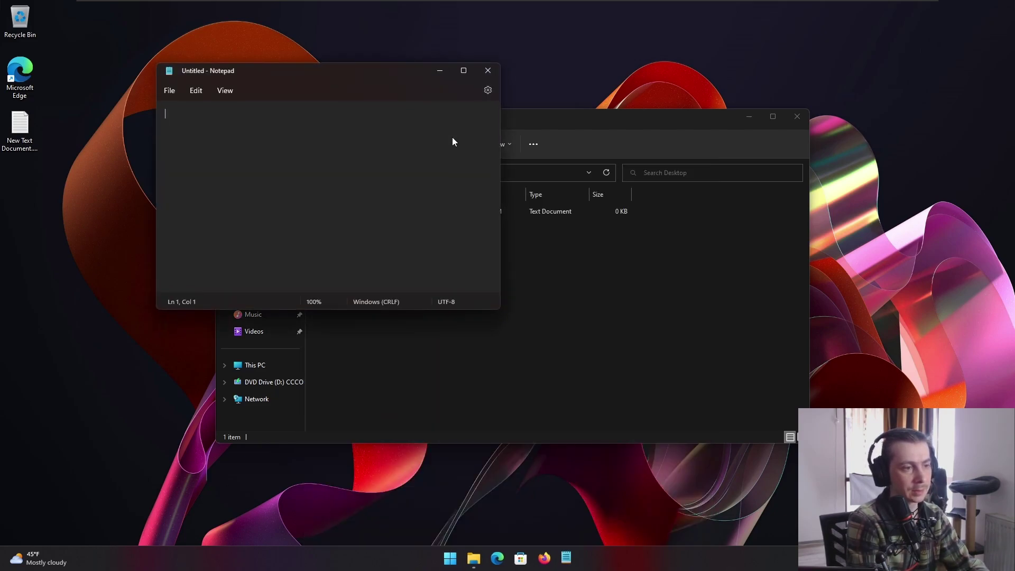
pyautogui.click(487, 70)
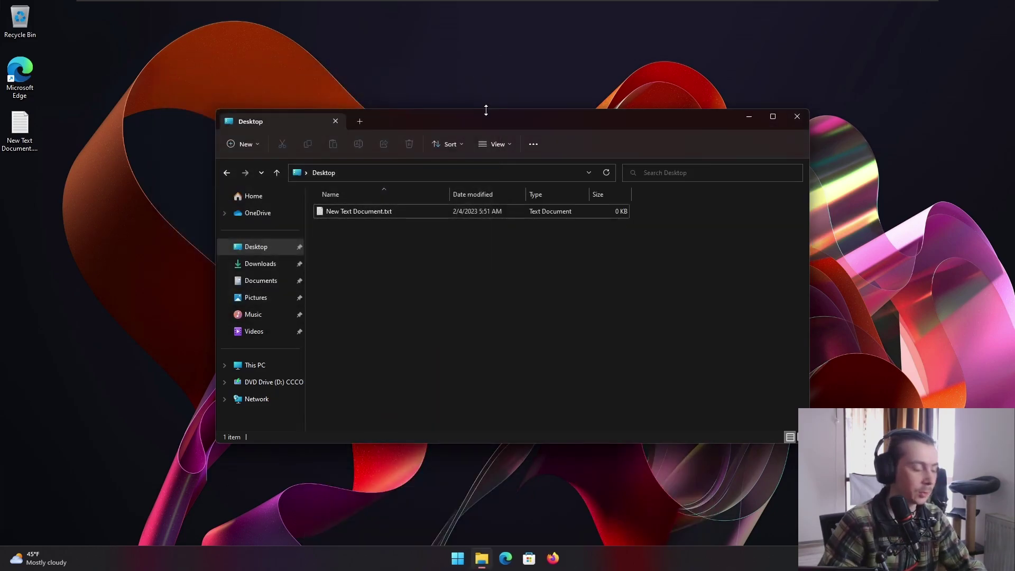
# - Try the Win+R Run dialog with 'notepad', dismissing it and the Start menu without running anything
pyautogui.press('super+r')
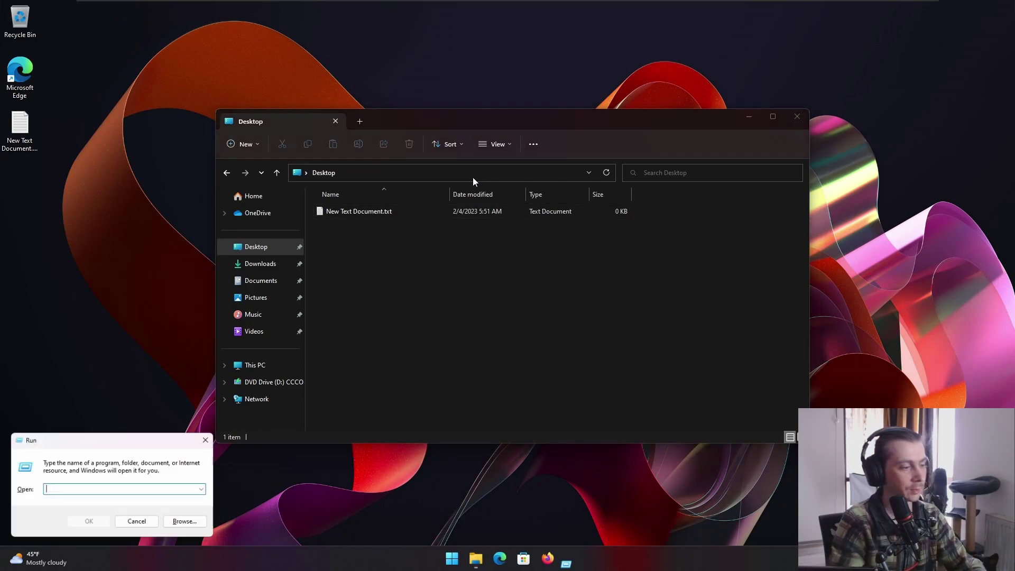
pyautogui.write('notepad')
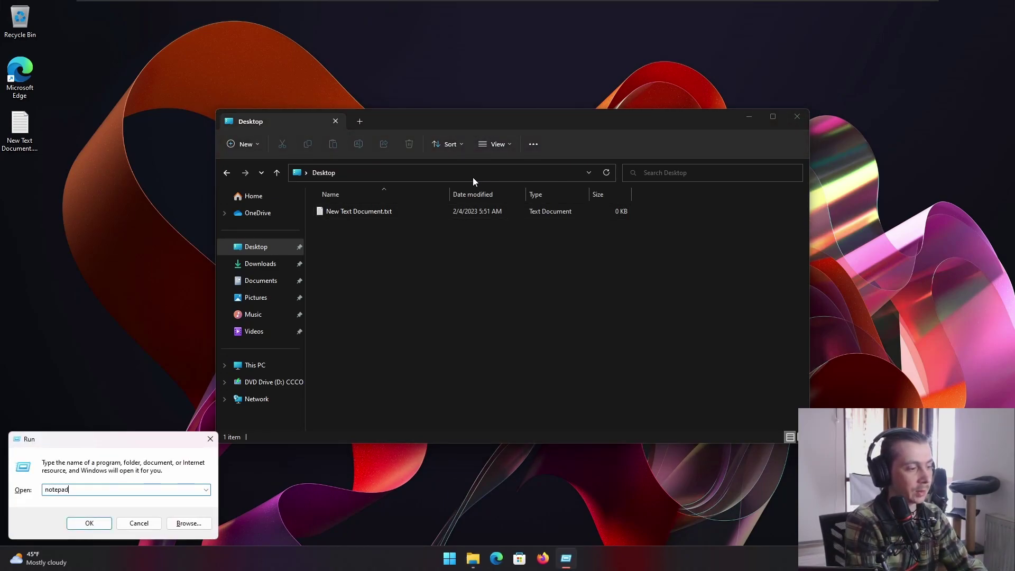
pyautogui.press('Escape')
pyautogui.press('super')
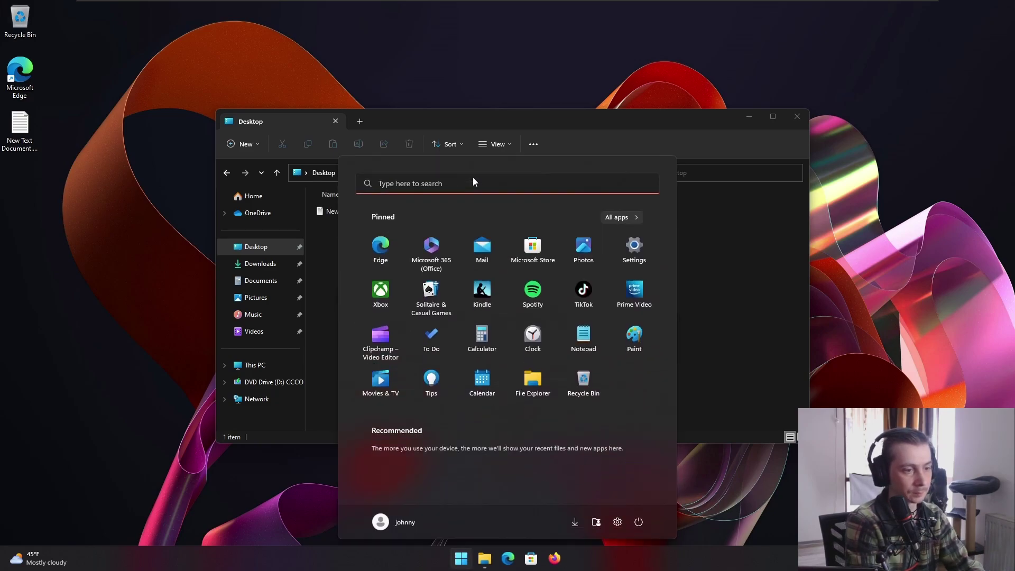
pyautogui.press('Escape')
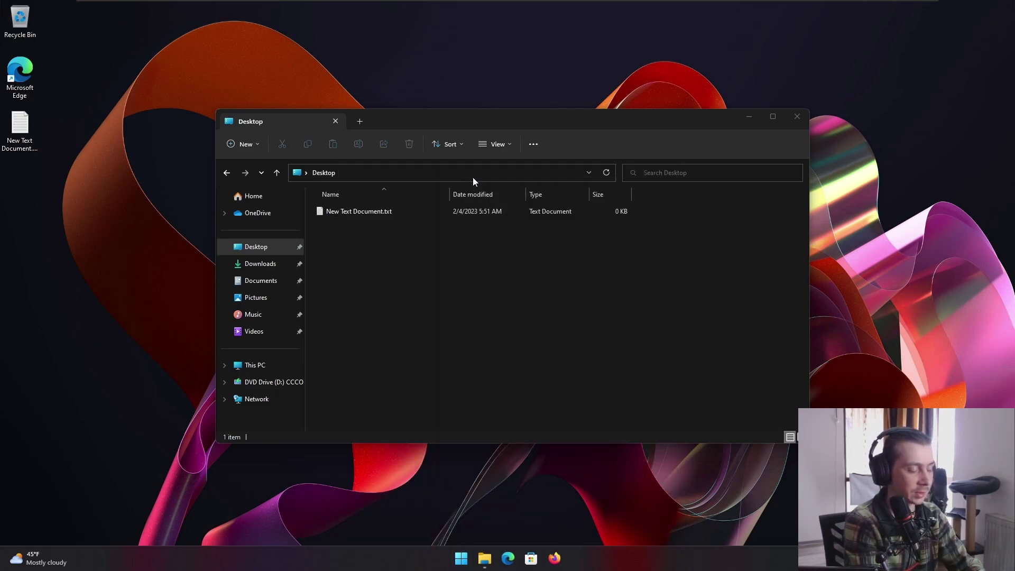
pyautogui.press('super+r')
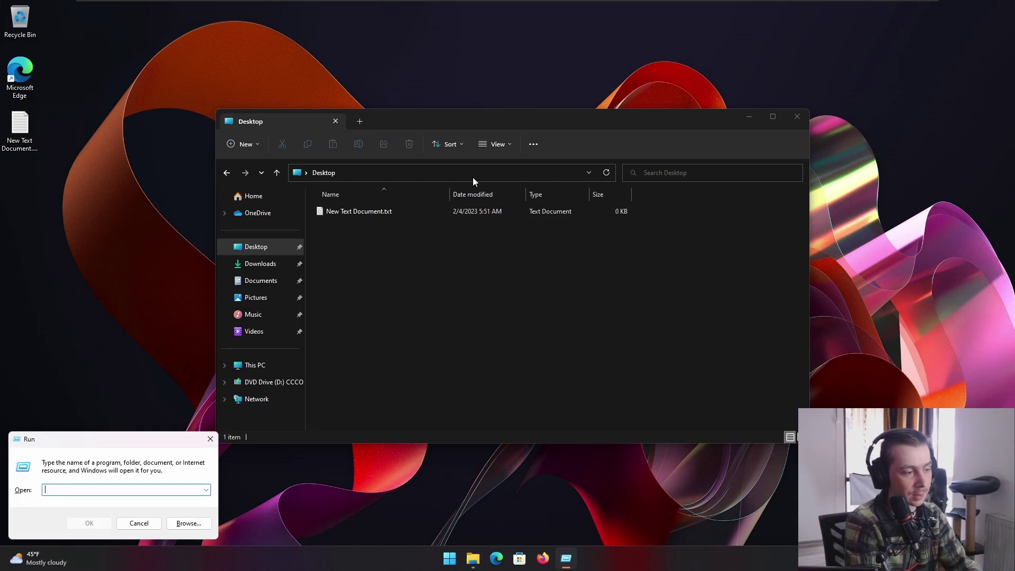
pyautogui.write('c')
pyautogui.press('BackSpace')
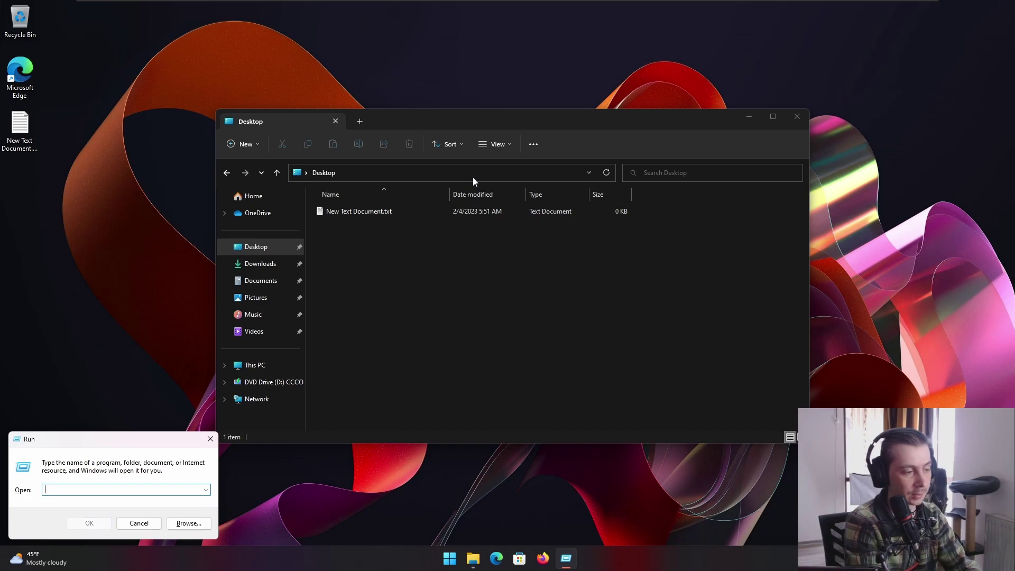
pyautogui.press('Escape')
# - Launch a blank Notepad by searching 'notepad' in the Start menu
pyautogui.press('super')
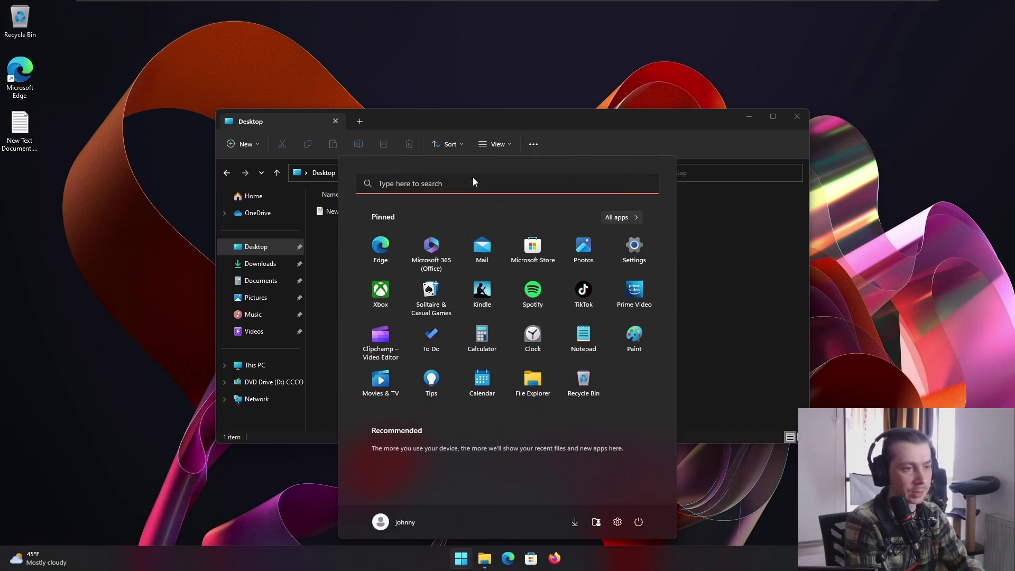
pyautogui.write('notepad')
pyautogui.press('Return')
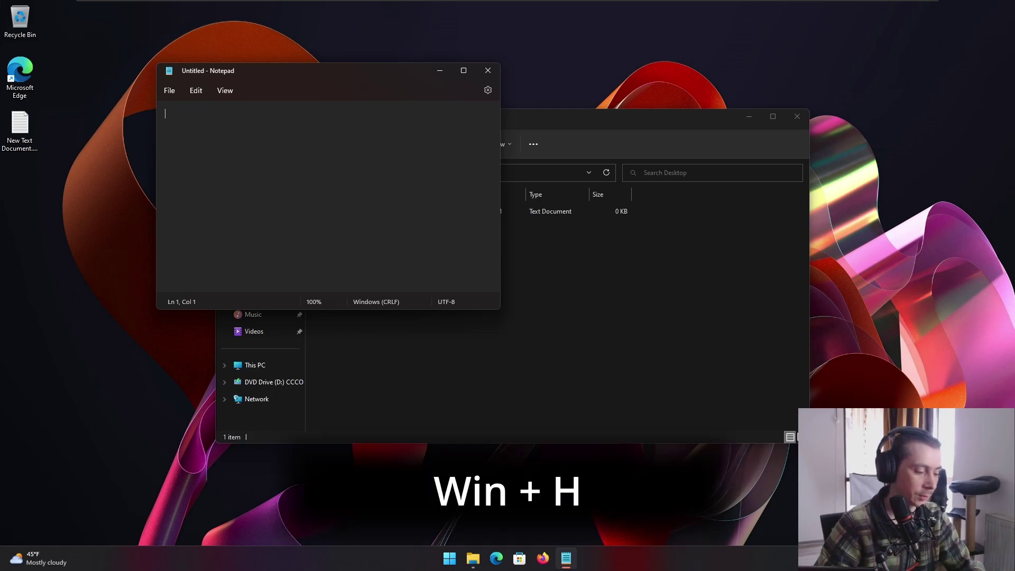
# - Try Win+H voice typing three times, dismissing the microphone-access errors, then close the blank Notepad
pyautogui.press('super+h')
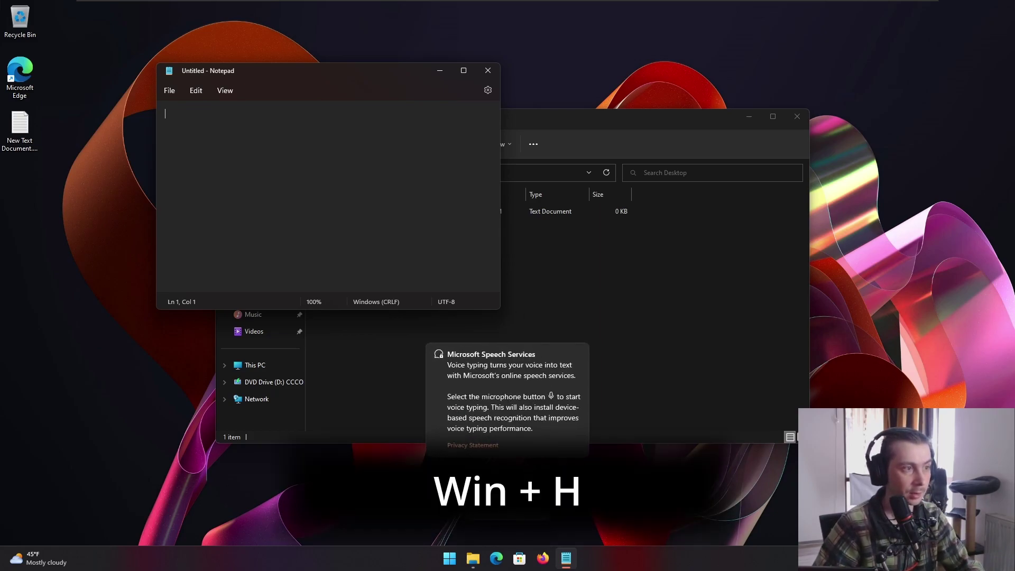
pyautogui.click(507, 502)
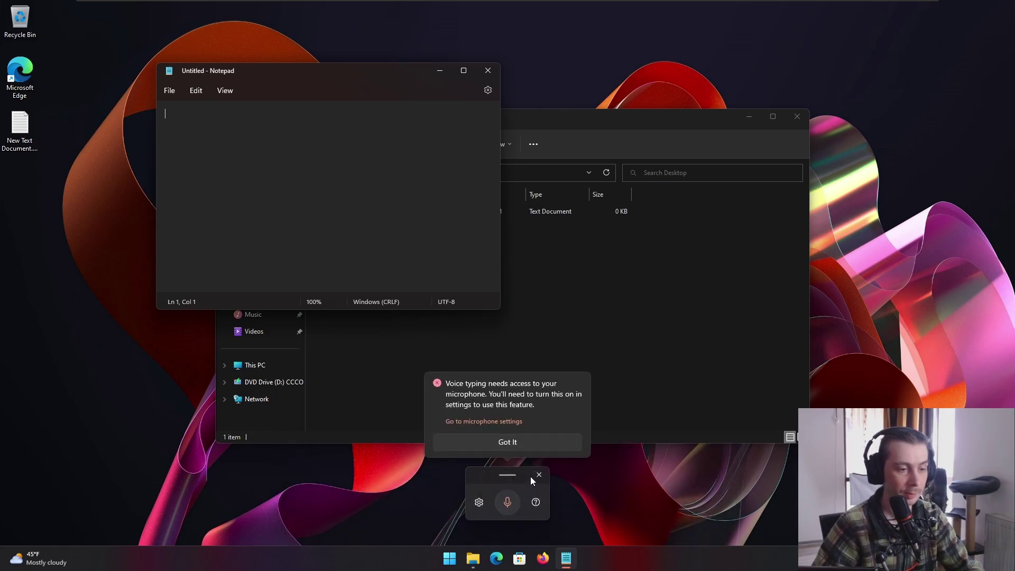
pyautogui.click(515, 445)
pyautogui.click(507, 493)
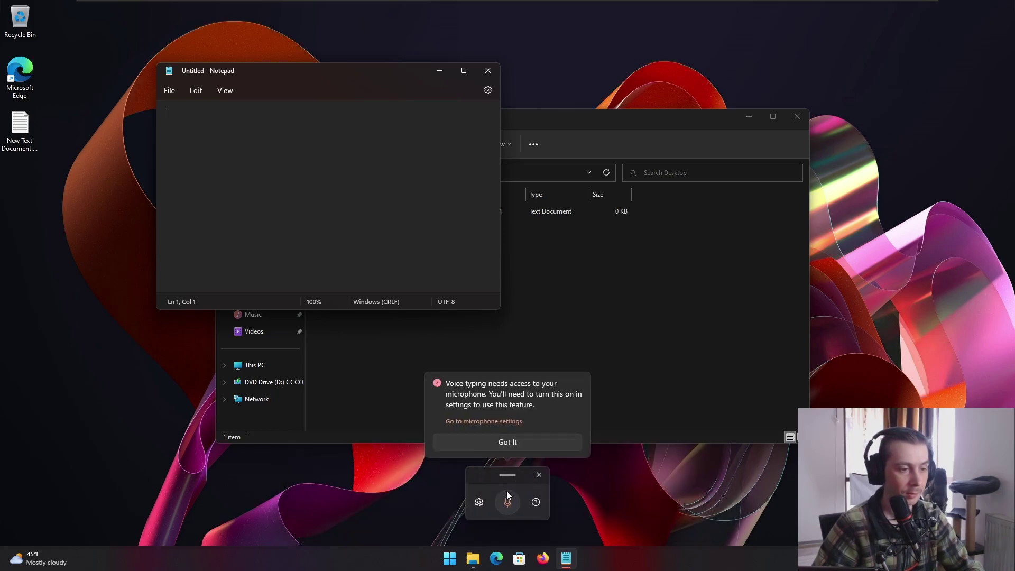
pyautogui.click(510, 449)
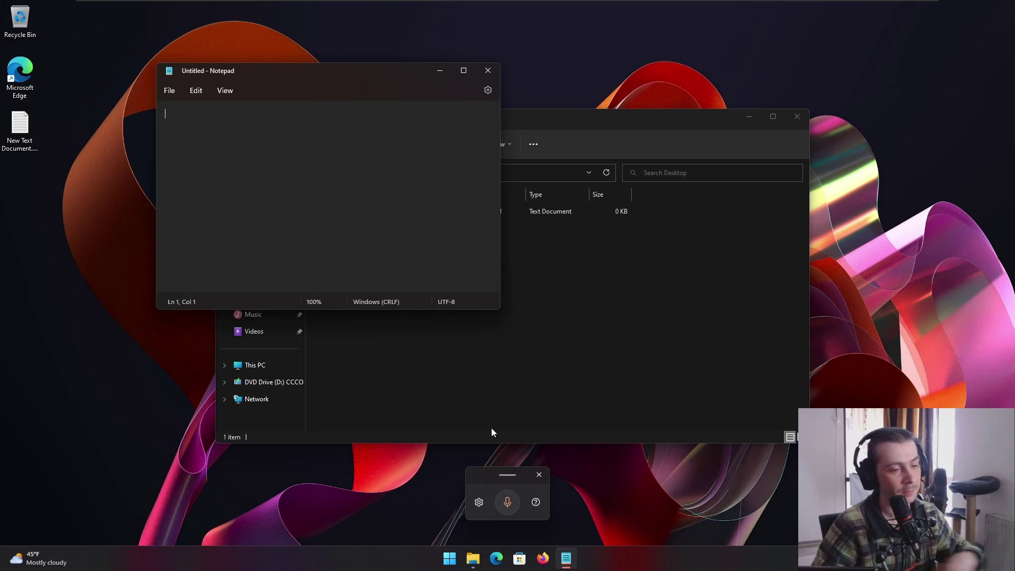
pyautogui.click(505, 503)
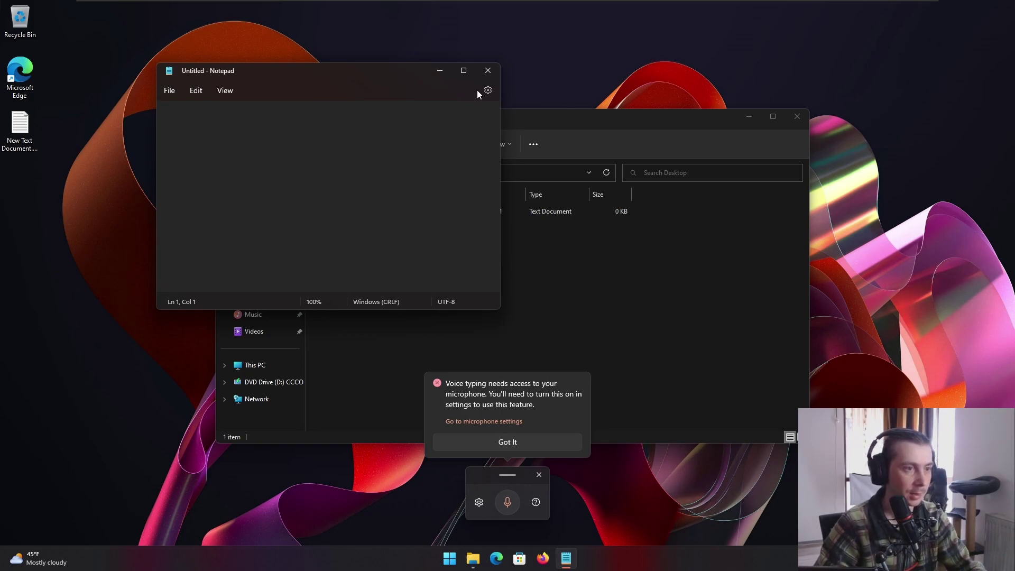
pyautogui.click(487, 71)
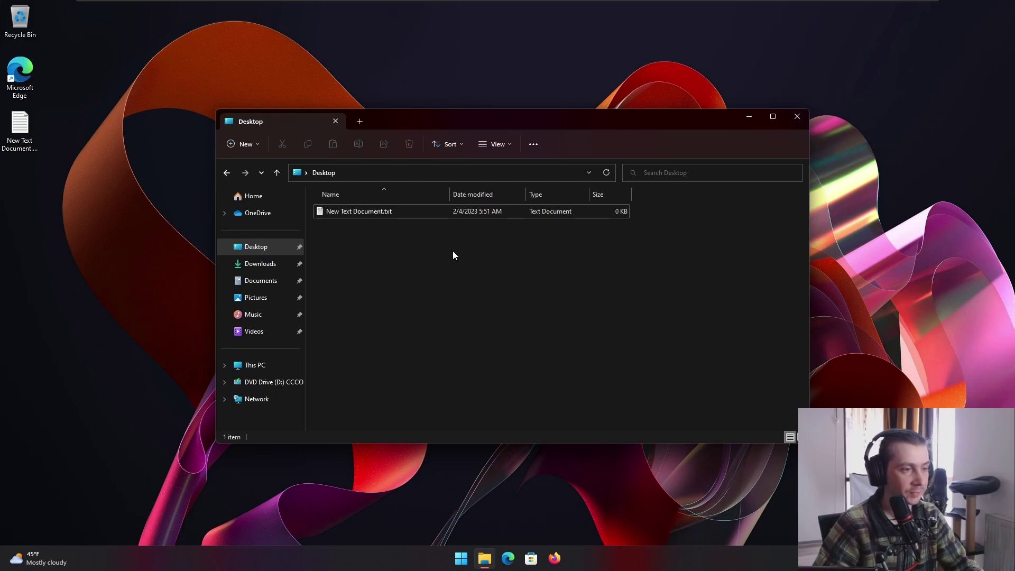
# - Snip a rectangle over the top of the File Explorer window with Win+Shift+S
pyautogui.press('super+shift+s')
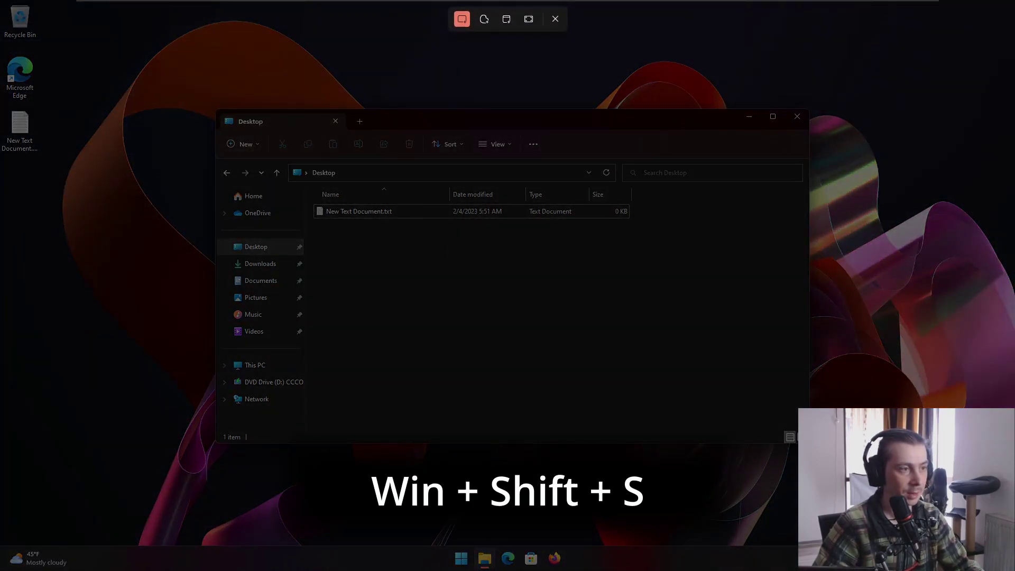
pyautogui.moveTo(168, 142); pyautogui.dragTo(652, 277)
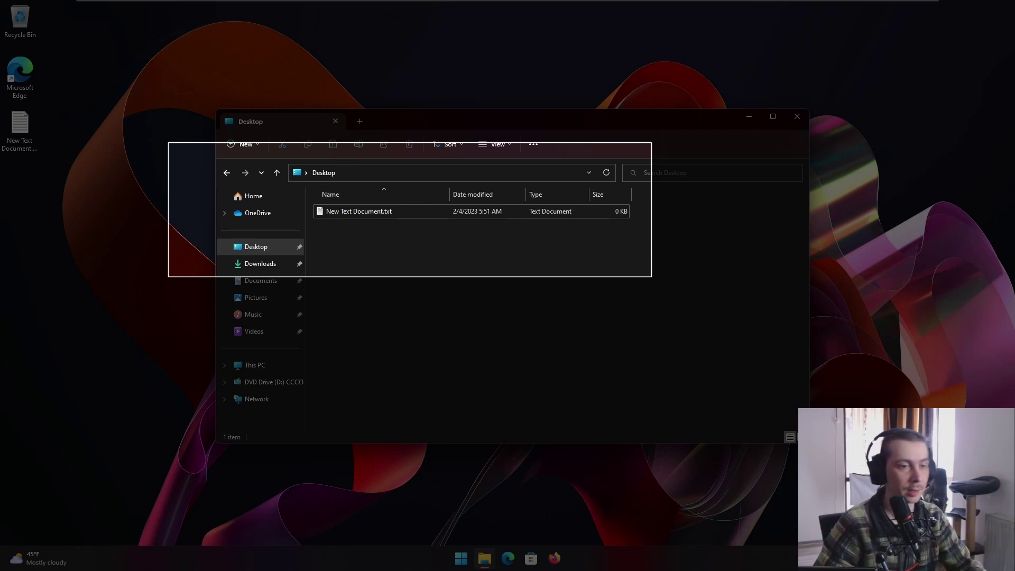
pyautogui.moveTo(651, 276); pyautogui.dragTo(671, 293)
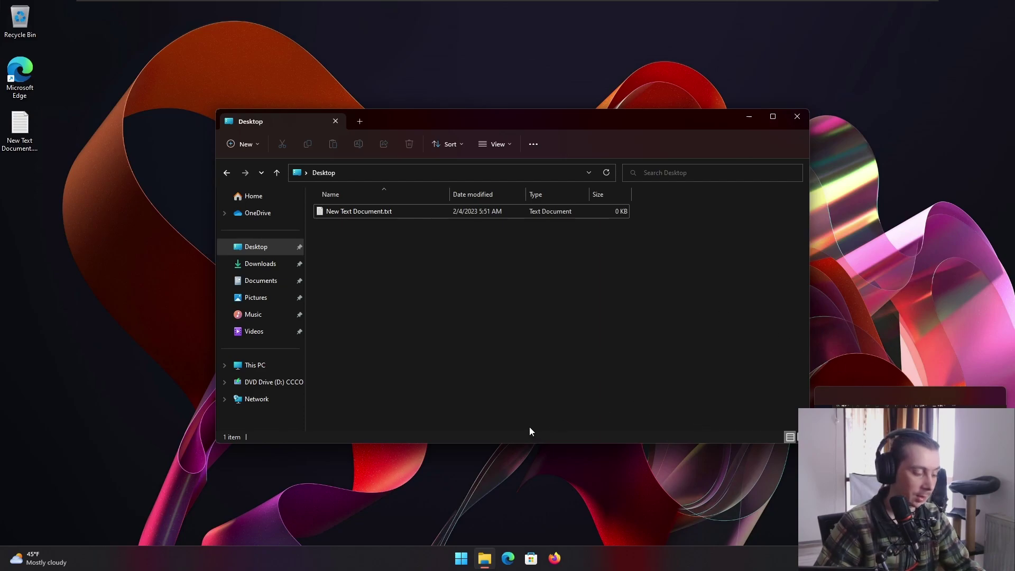
# - Launch Paint from Start search and paste the Explorer snip onto the canvas
pyautogui.press('super')
pyautogui.write('paint')
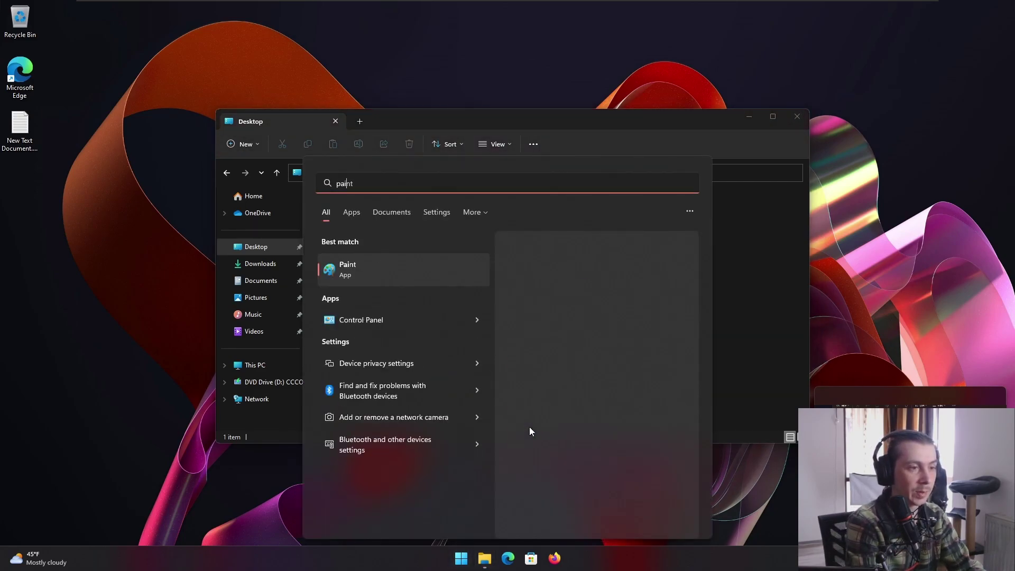
pyautogui.press('Return')
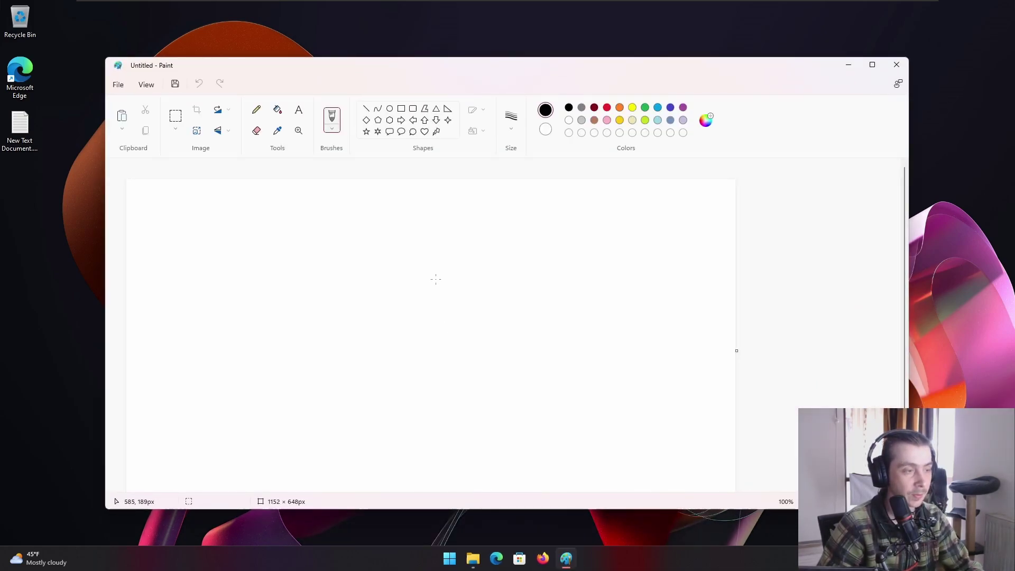
pyautogui.hotkey('ctrl', 'v')
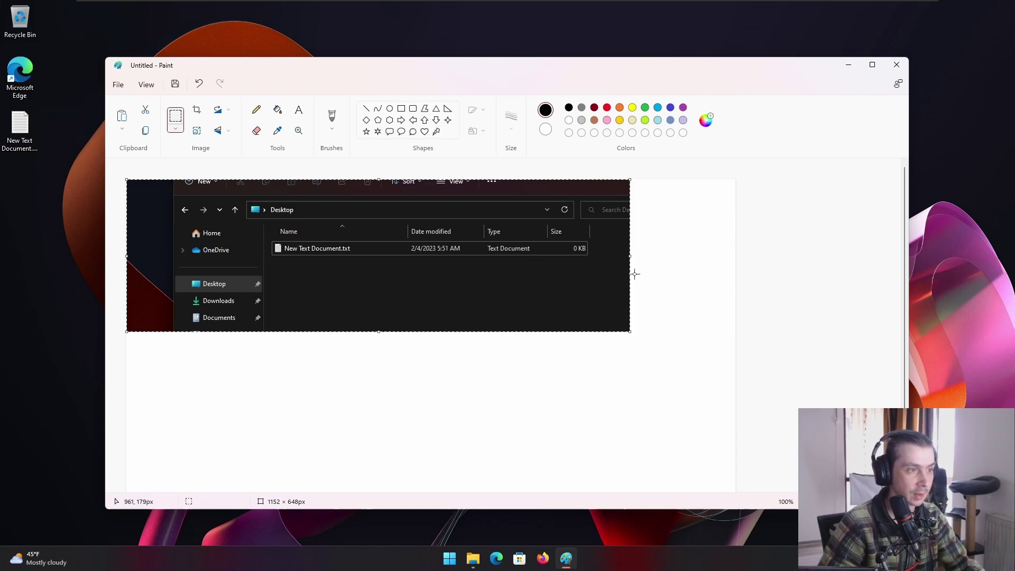
# - Snip the Paint window, then close Paint without saving
pyautogui.press('super+shift+s')
pyautogui.moveTo(62, 24); pyautogui.dragTo(637, 329)
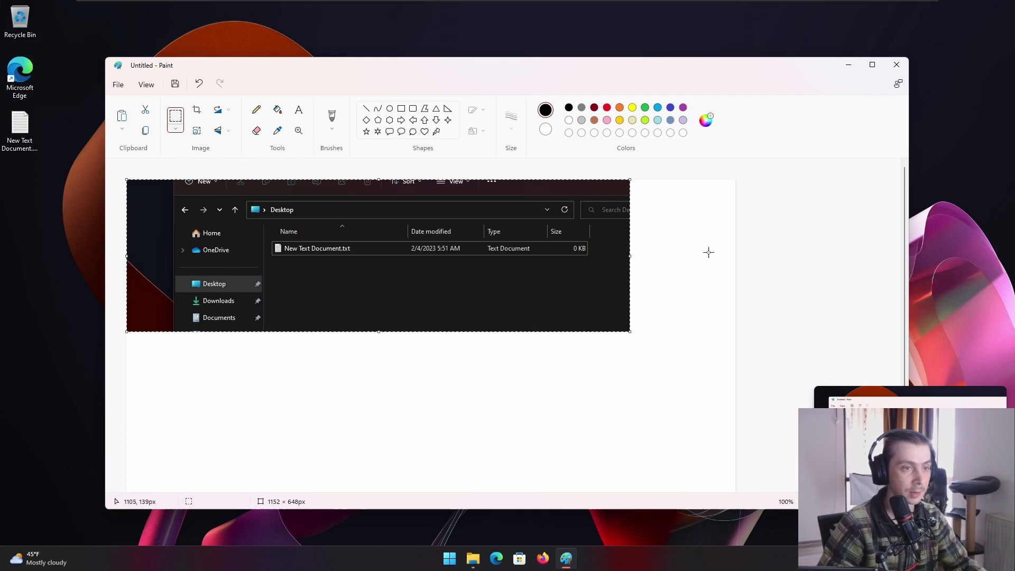
pyautogui.click(896, 66)
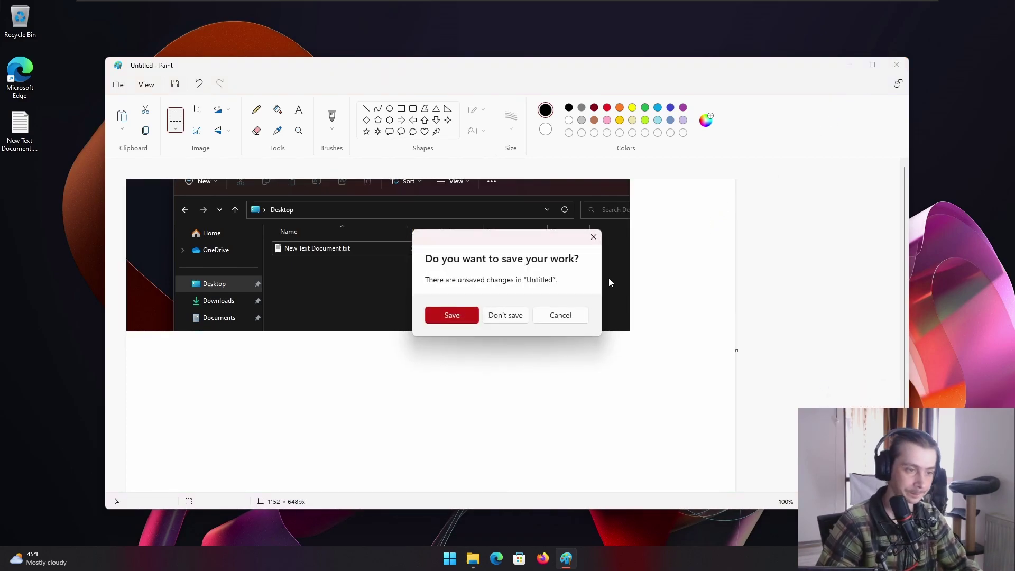
pyautogui.click(505, 315)
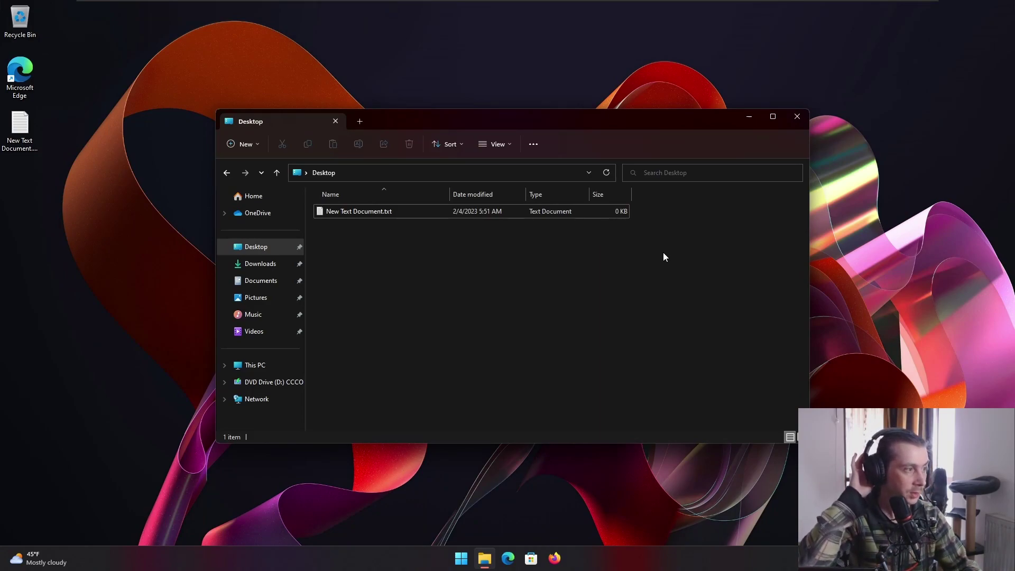
# - Launch Firefox, open three extra new tabs, then close them again
pyautogui.click(554, 560)
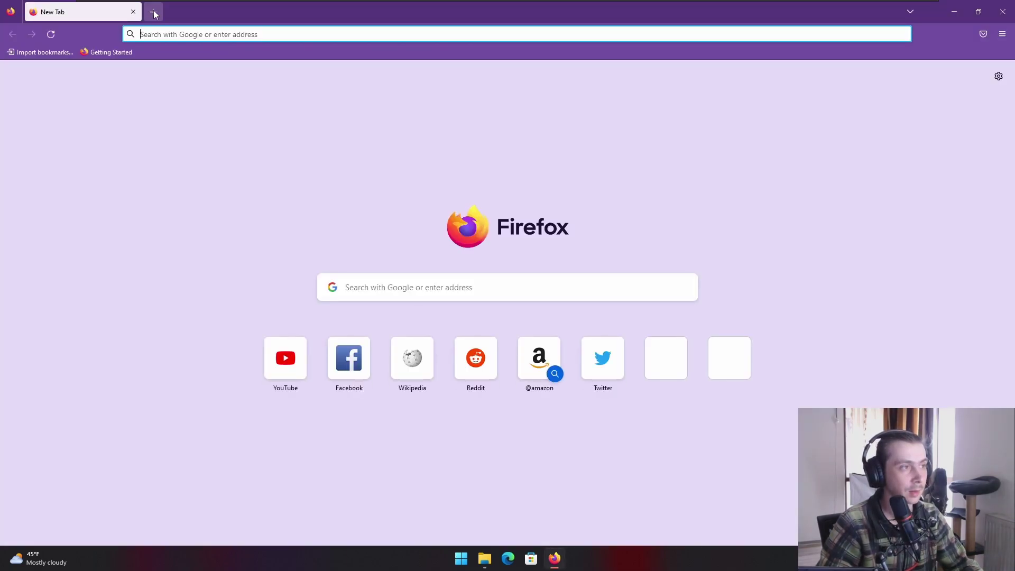
pyautogui.click(154, 14)
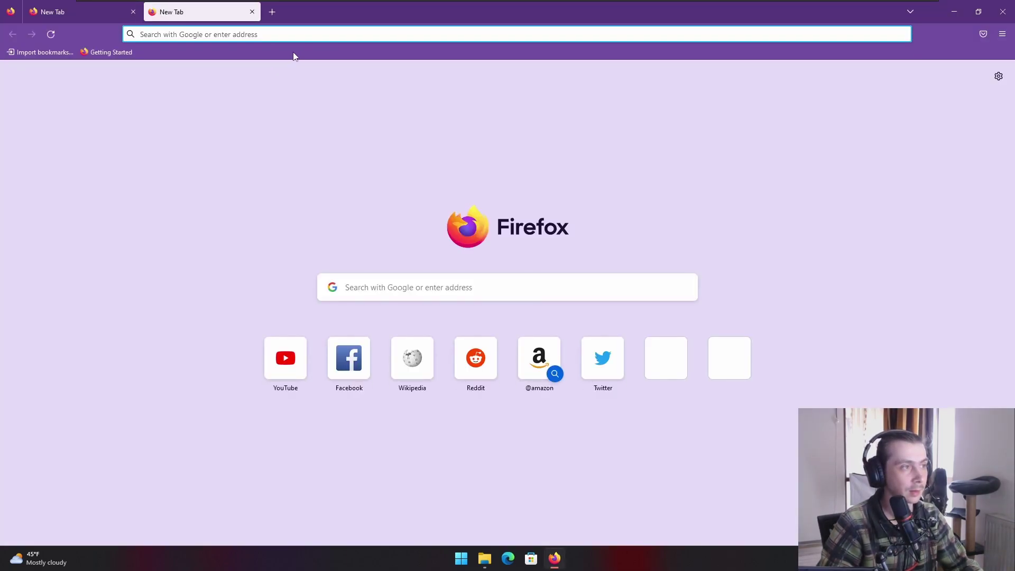
pyautogui.click(271, 11)
pyautogui.click(387, 16)
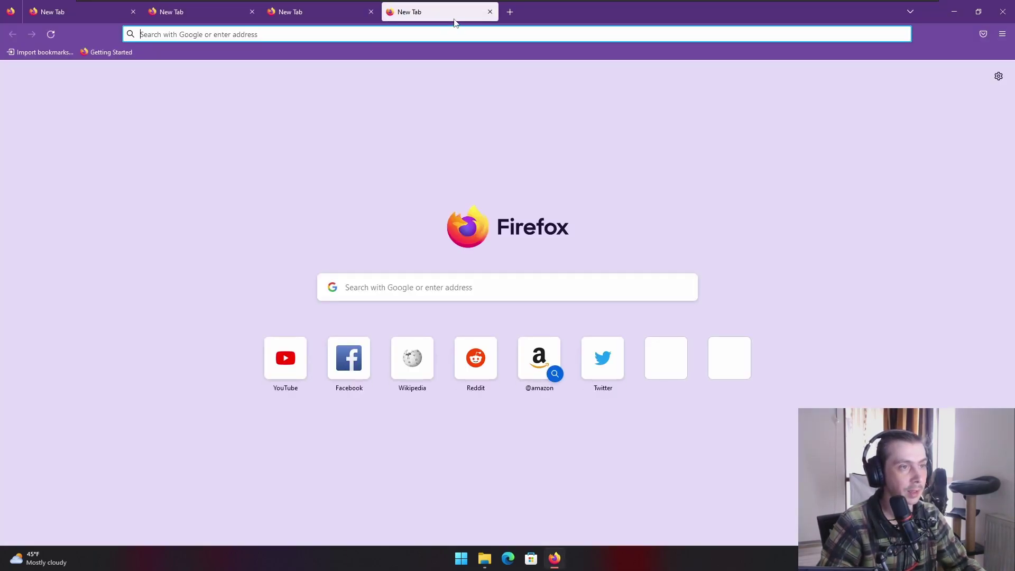
pyautogui.click(491, 13)
pyautogui.click(372, 11)
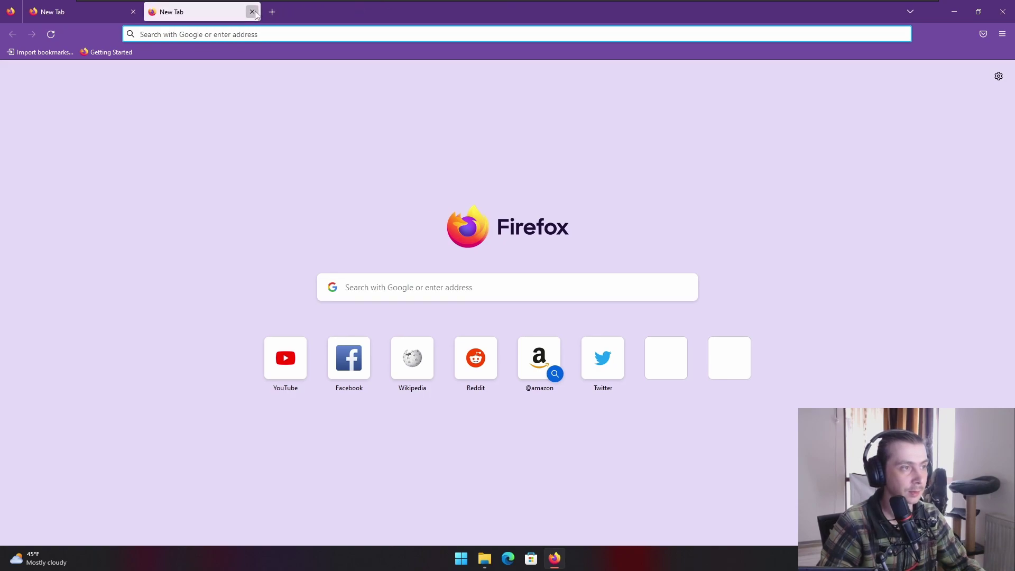
pyautogui.click(252, 11)
# - Open YouTube in a background tab, close the empty tabs, and reject YouTube's cookies
pyautogui.middleClick(302, 366)
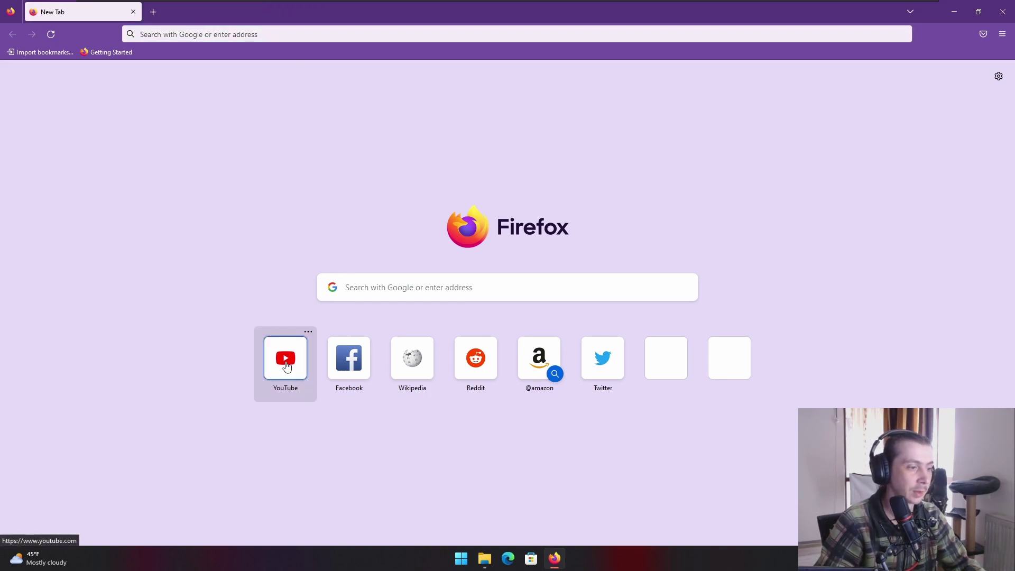
pyautogui.click(227, 13)
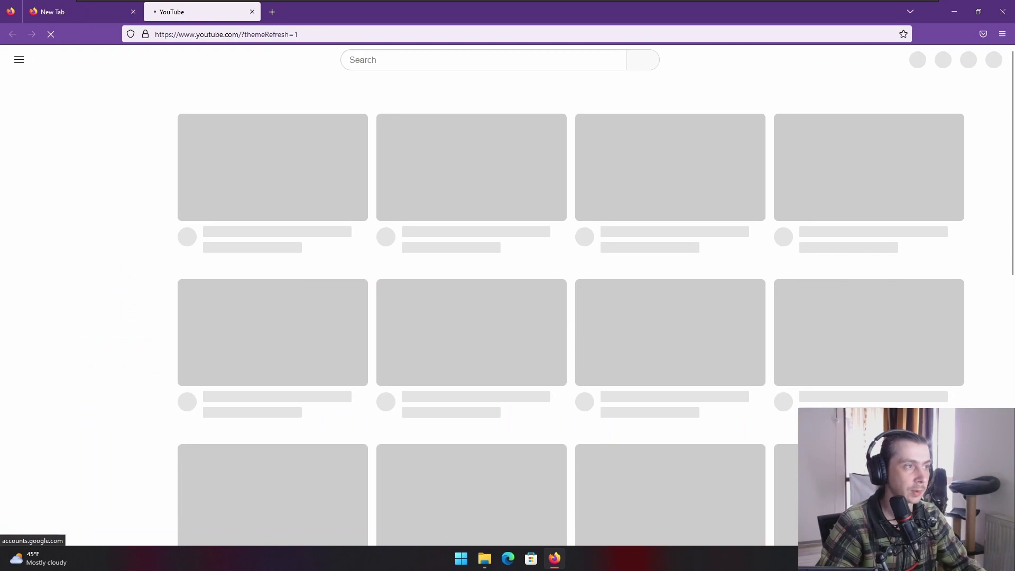
pyautogui.click(116, 16)
pyautogui.click(133, 12)
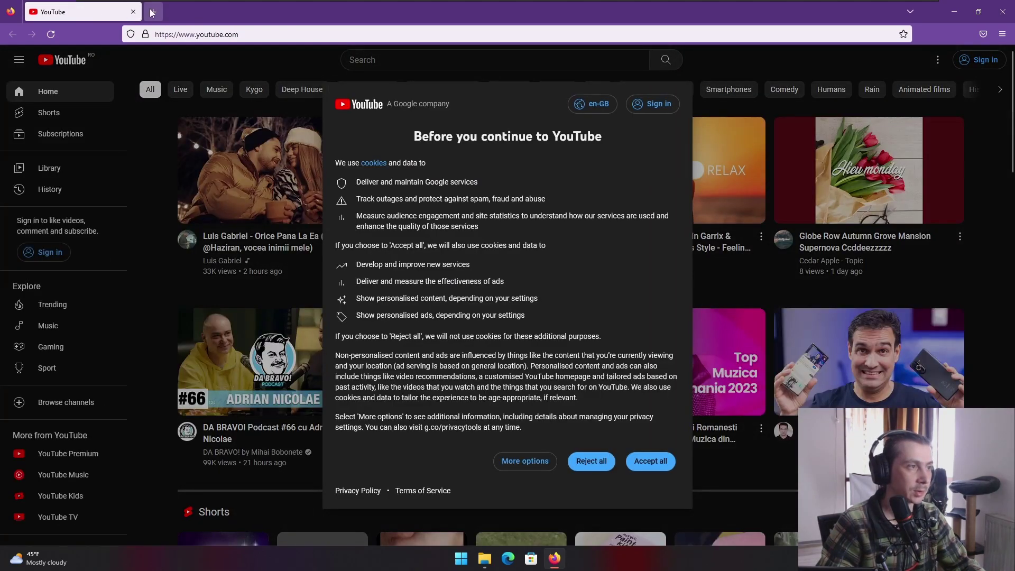
pyautogui.click(152, 11)
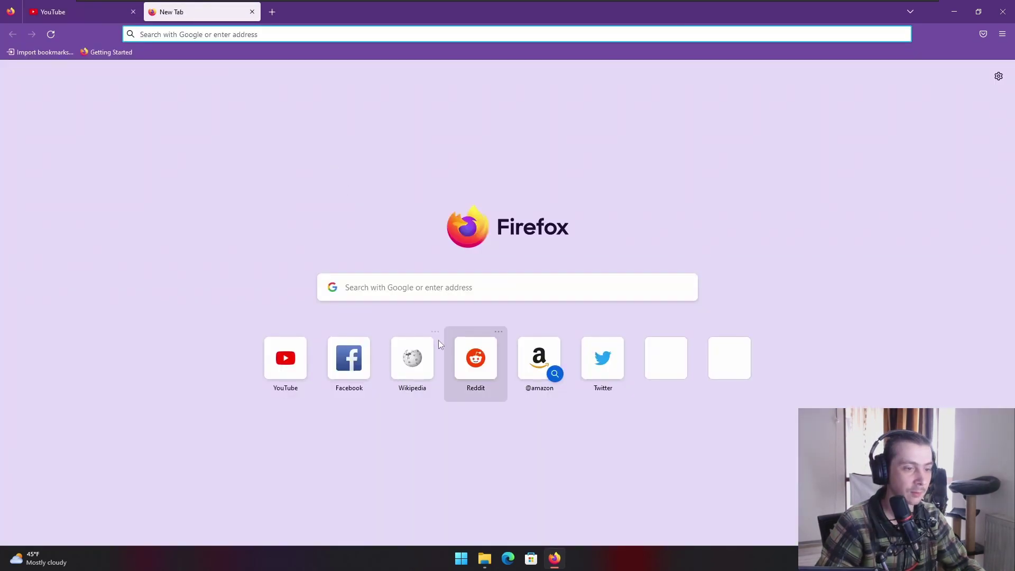
pyautogui.click(252, 11)
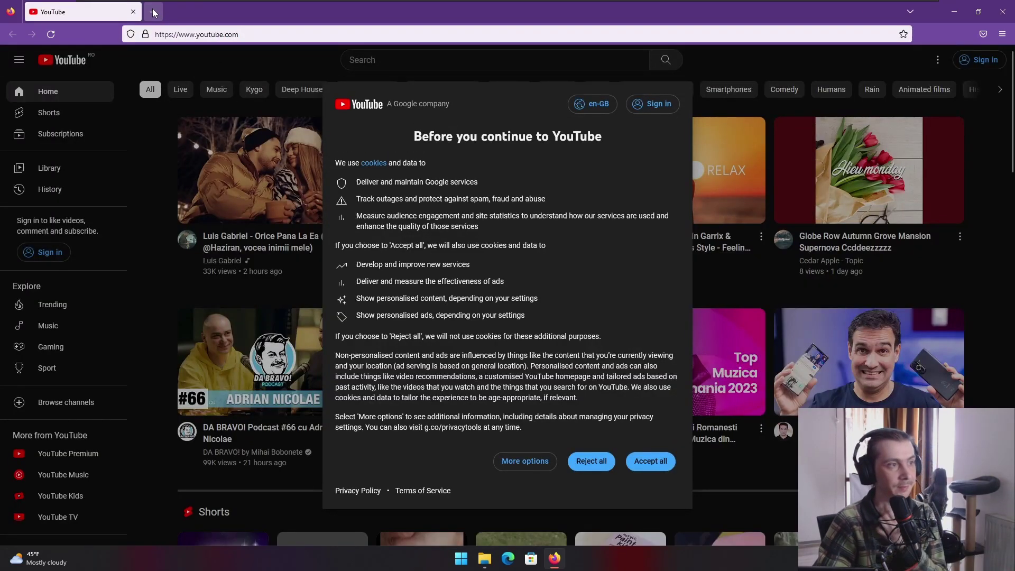
pyautogui.click(591, 462)
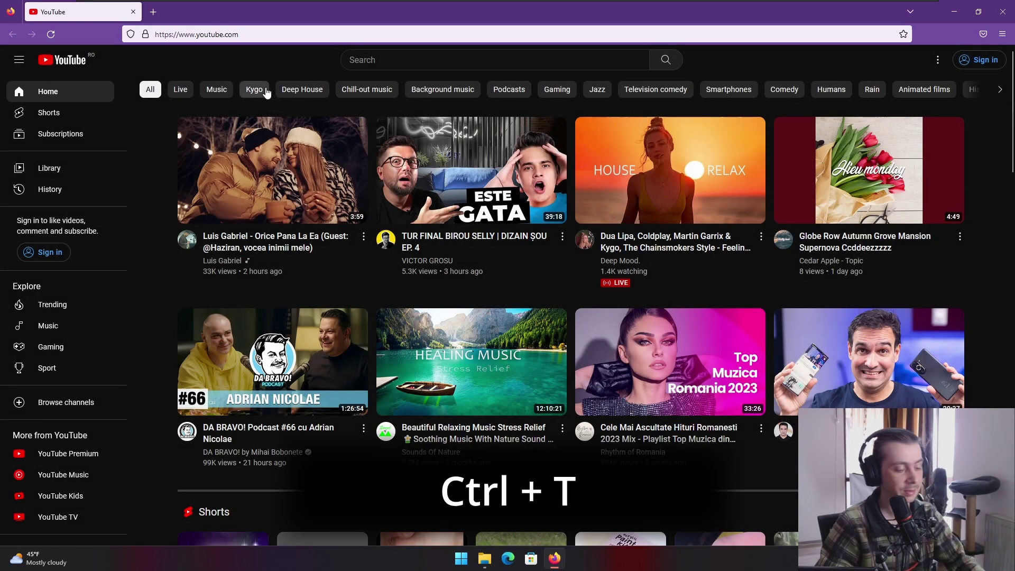
# - Open a second YouTube tab and a new tab loading Wikipedia from its tile
pyautogui.hotkey('ctrl', 't')
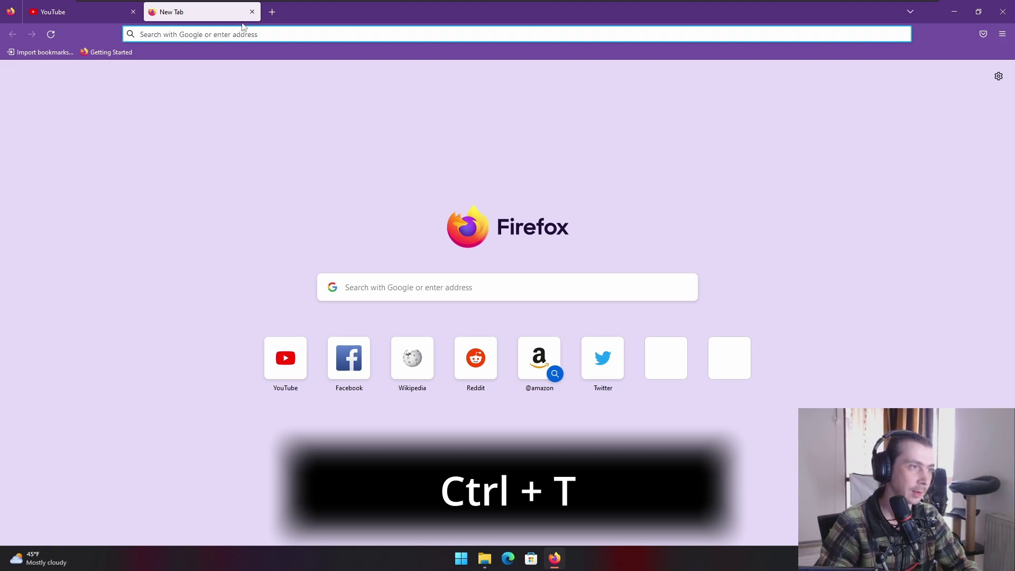
pyautogui.click(297, 329)
pyautogui.click(273, 11)
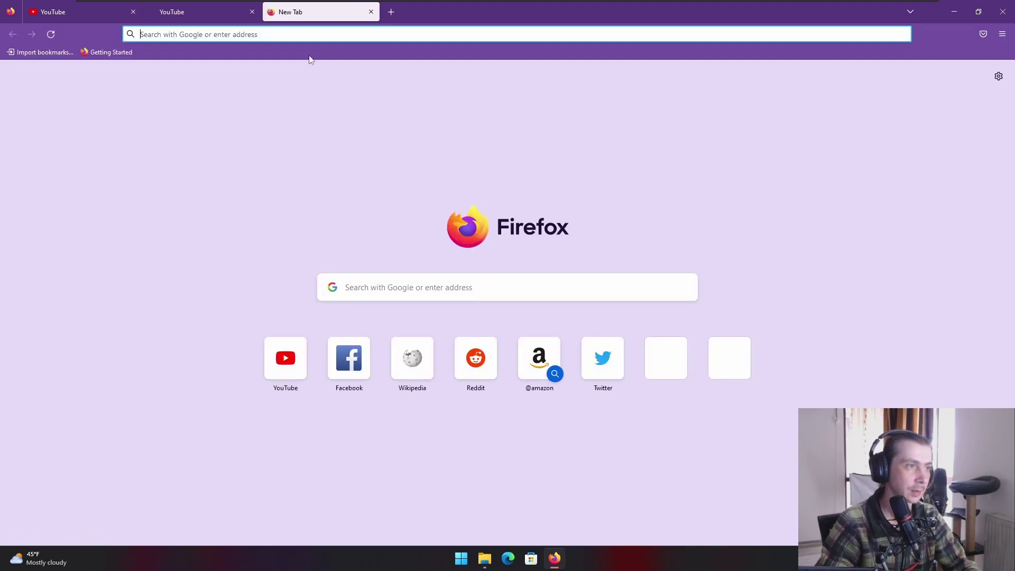
pyautogui.click(412, 358)
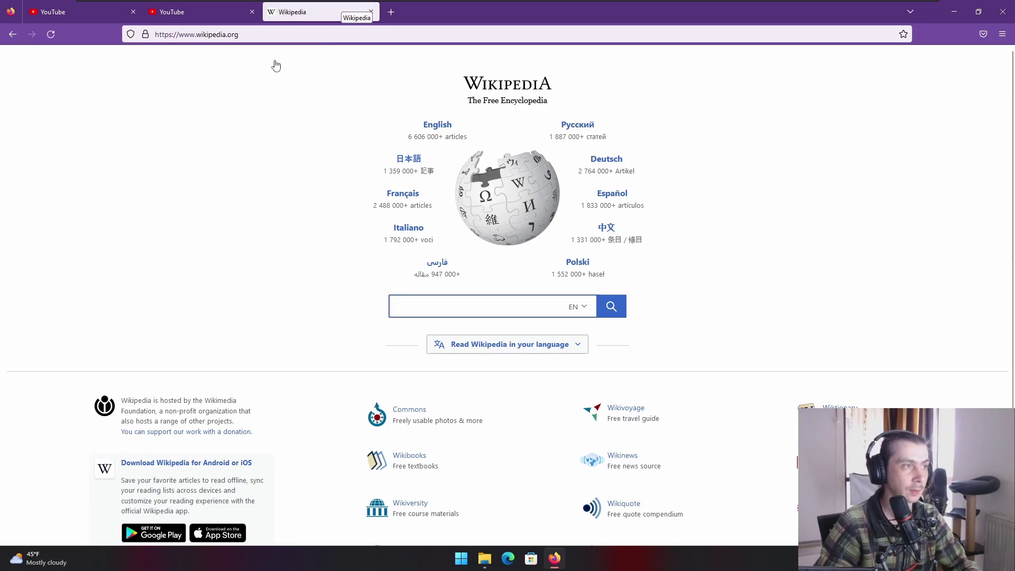
# - Close the Wikipedia and blank tabs, then load Wikipedia again in a third tab
pyautogui.click(371, 12)
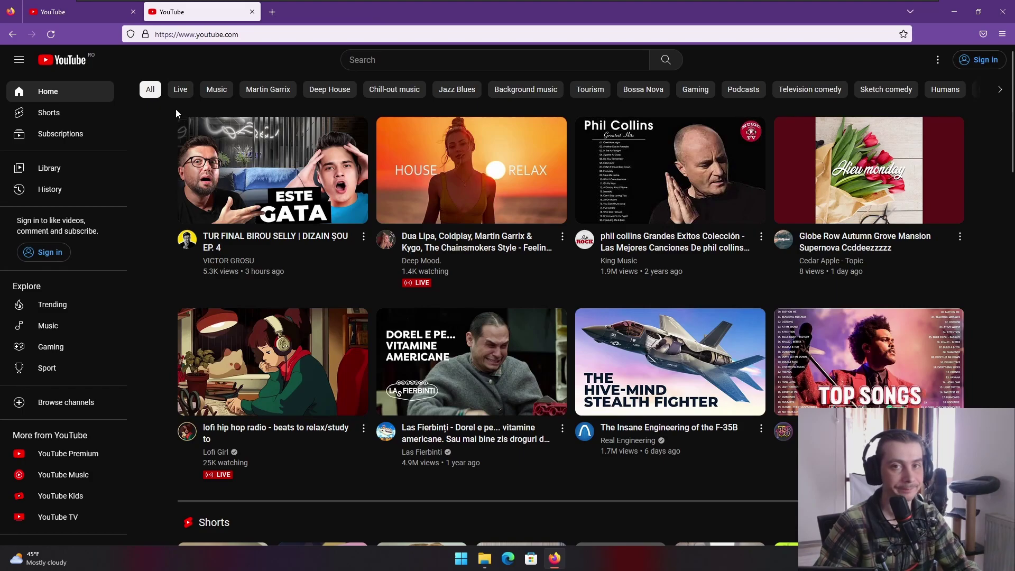
pyautogui.click(273, 13)
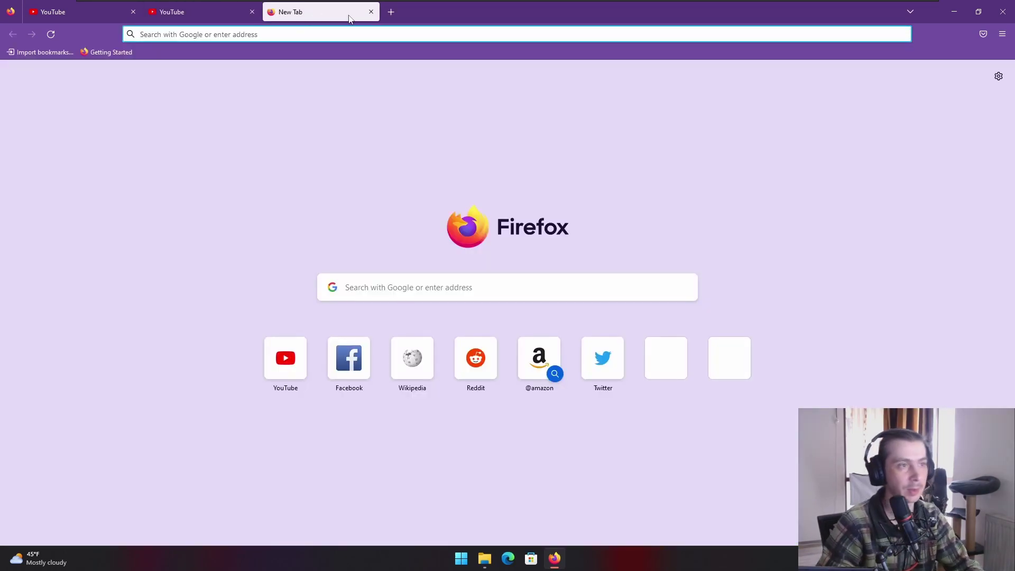
pyautogui.click(371, 11)
pyautogui.click(272, 11)
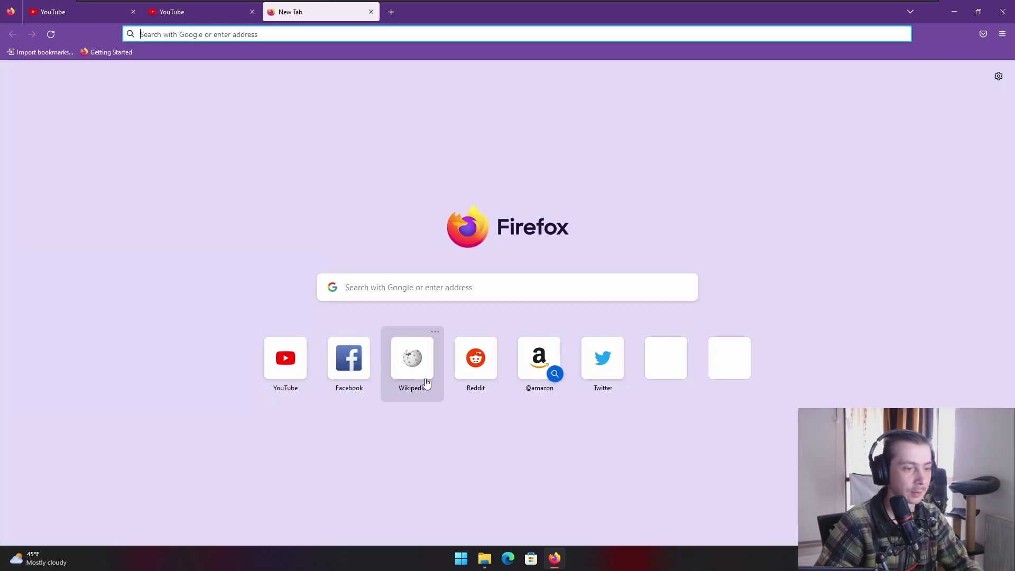
pyautogui.click(418, 370)
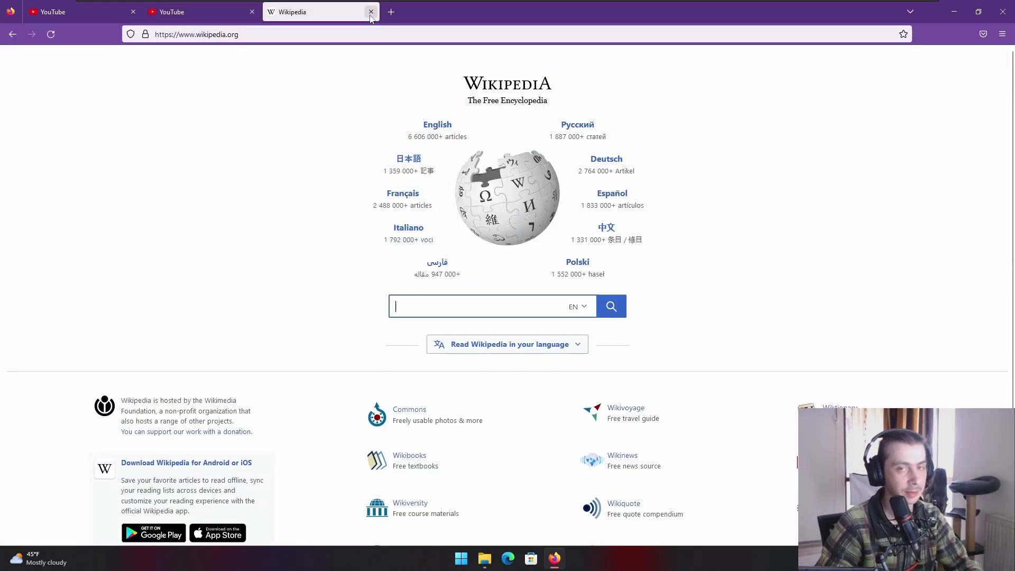
# - Close and reopen the Wikipedia and YouTube tabs with Ctrl+Shift+T, then close Wikipedia with Ctrl+W
pyautogui.click(371, 12)
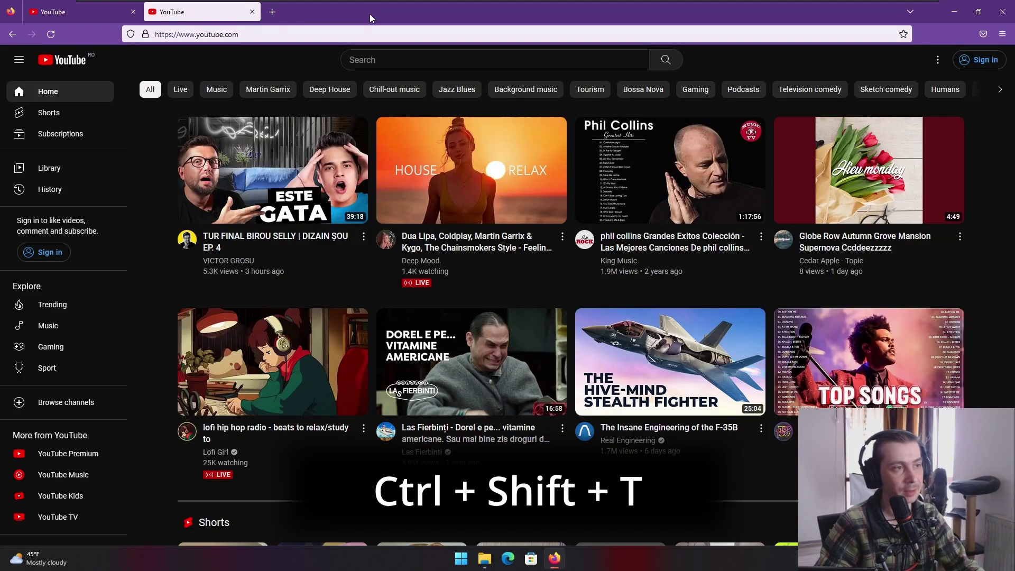
pyautogui.hotkey('ctrl', 'shift', 't')
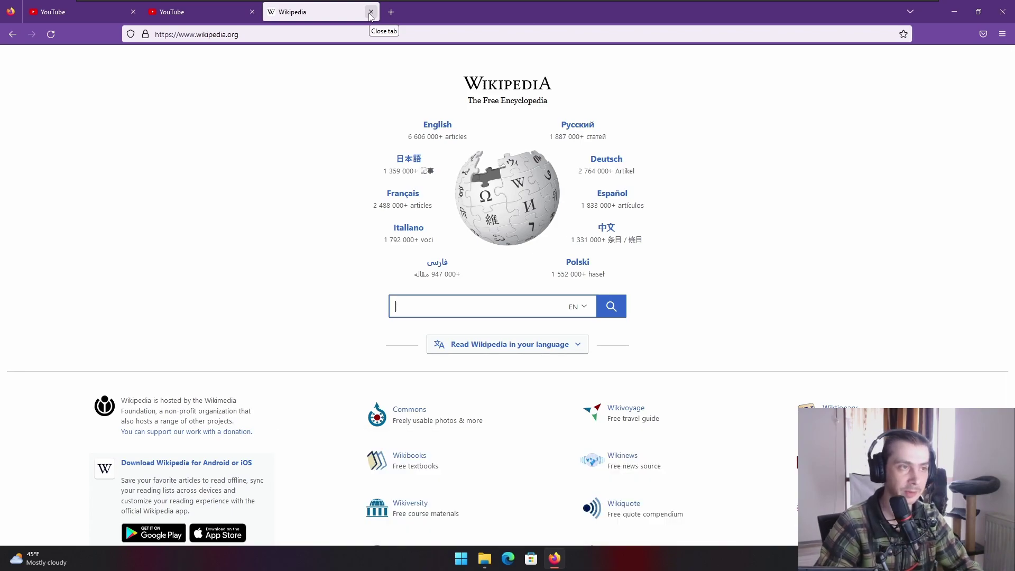
pyautogui.click(371, 13)
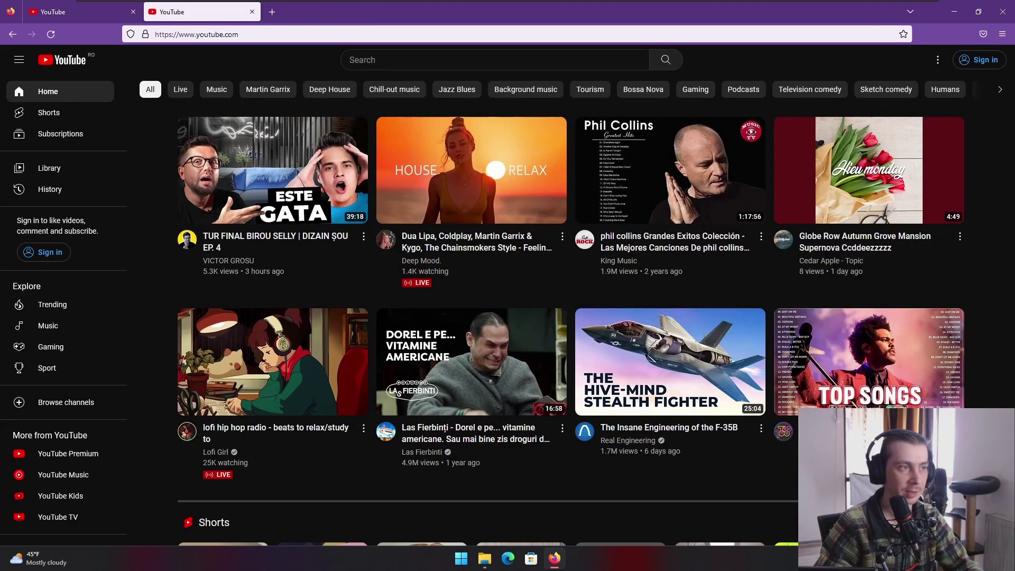
pyautogui.click(253, 12)
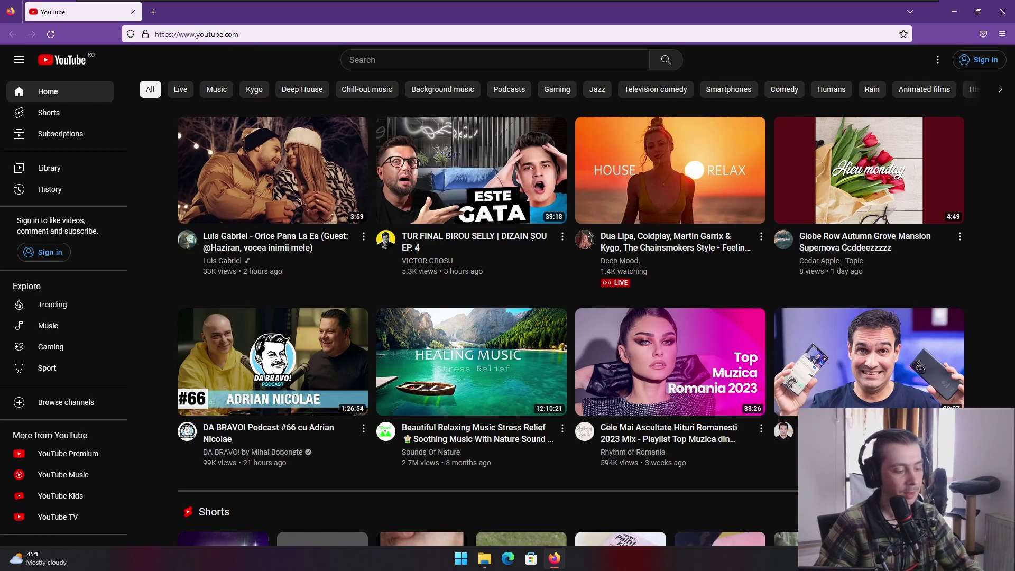
pyautogui.hotkey('ctrl', 'shift', 't')
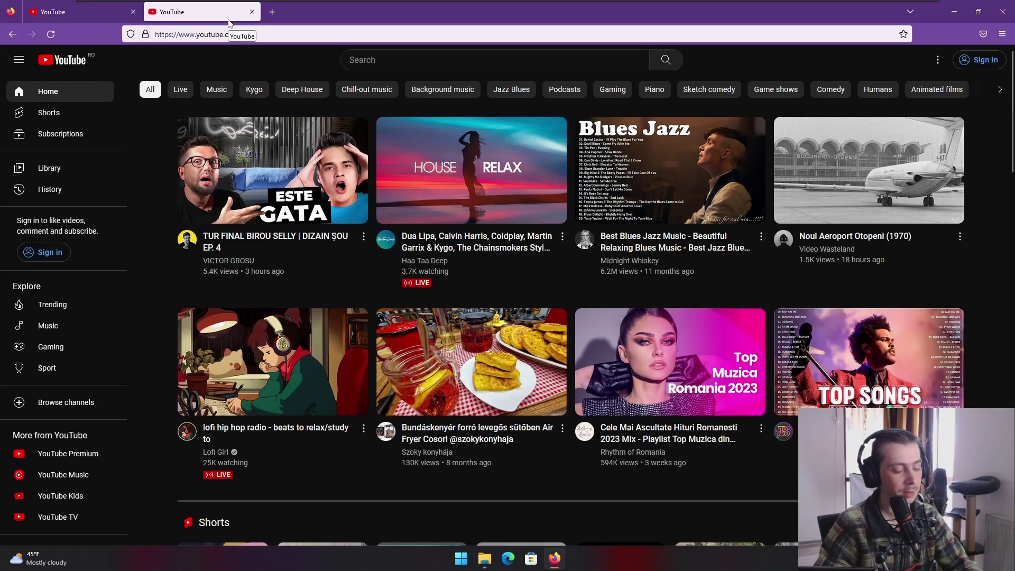
pyautogui.hotkey('ctrl', 'shift', 't')
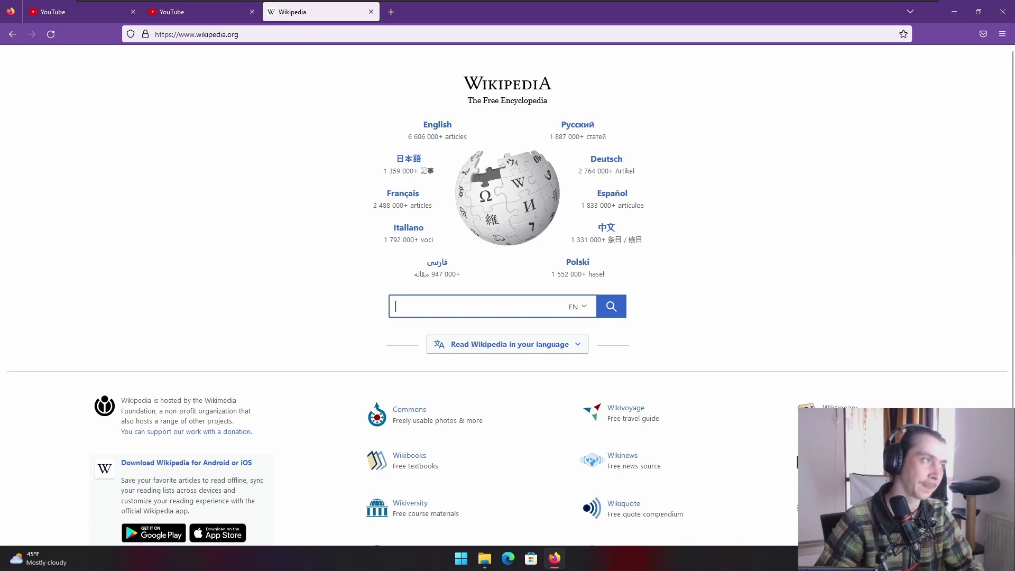
pyautogui.hotkey('ctrl', 'w')
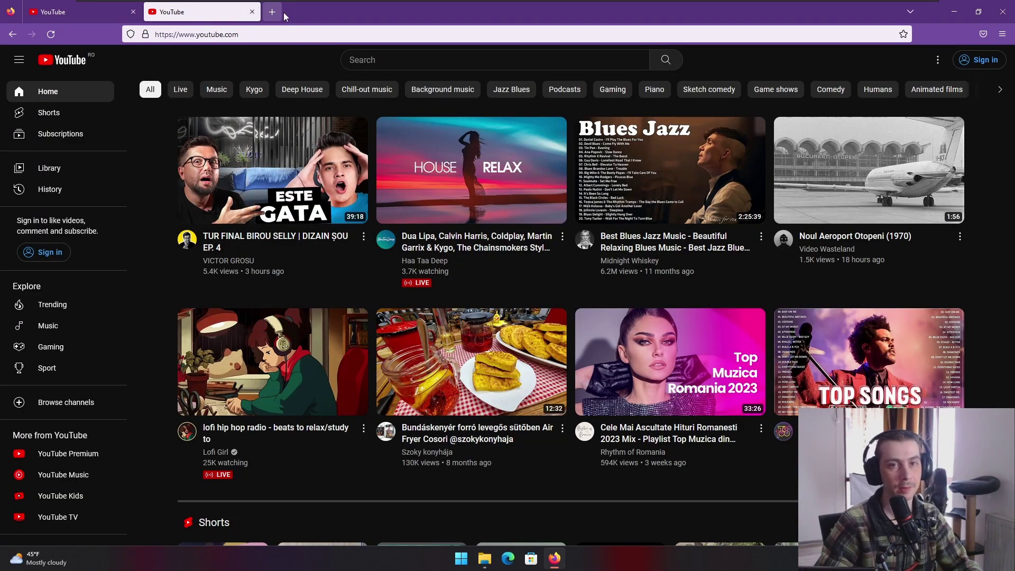
# - Open five blank tabs next to YouTube and preview the tab-closing options without using them
pyautogui.click(272, 11)
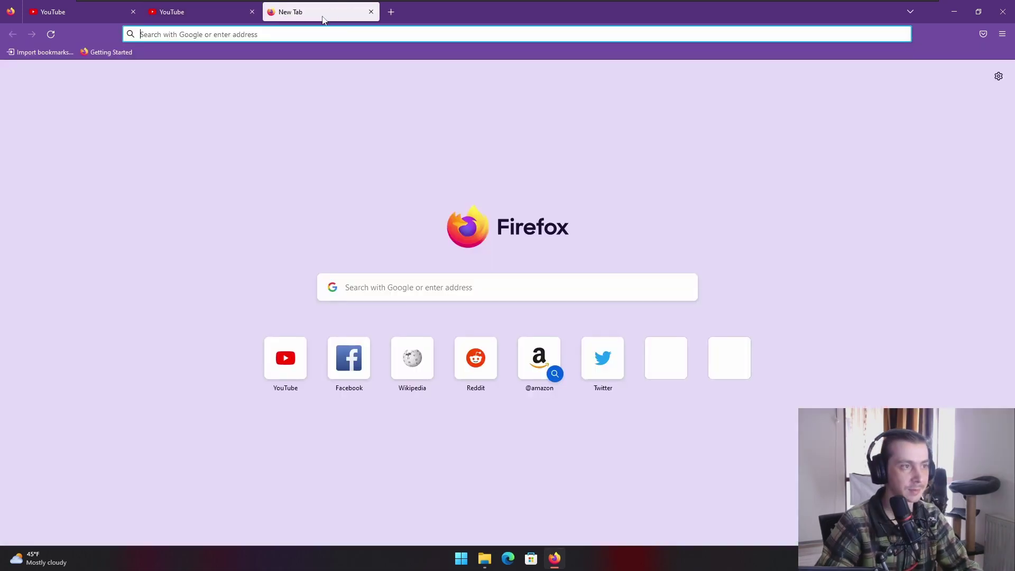
pyautogui.click(392, 12)
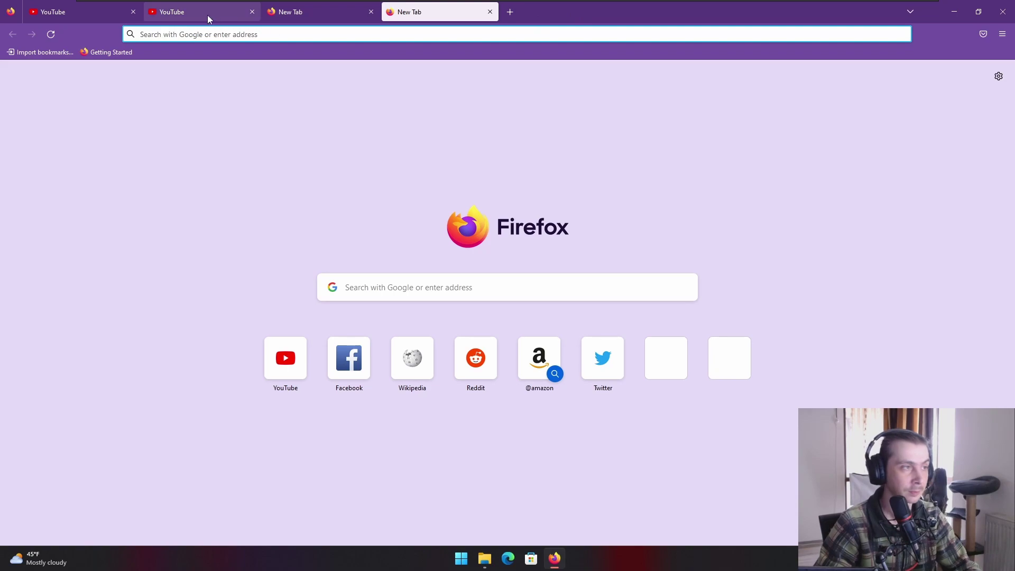
pyautogui.click(510, 11)
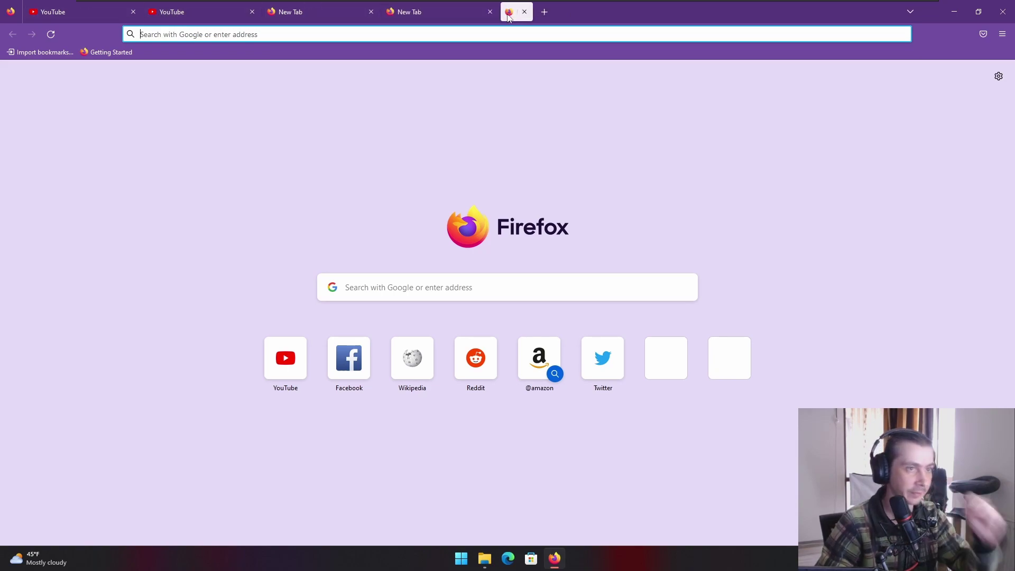
pyautogui.click(629, 11)
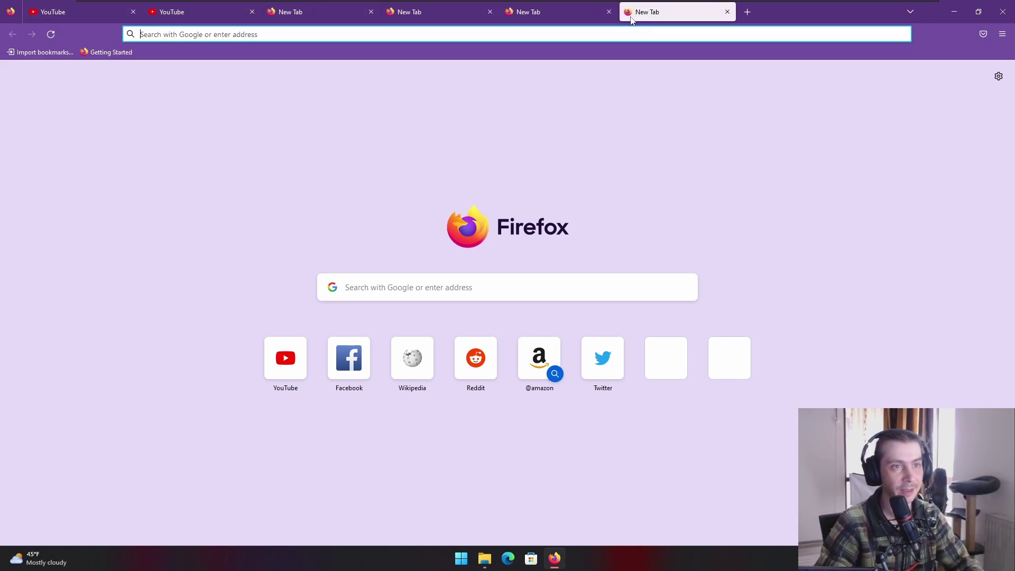
pyautogui.click(748, 14)
pyautogui.click(528, 14)
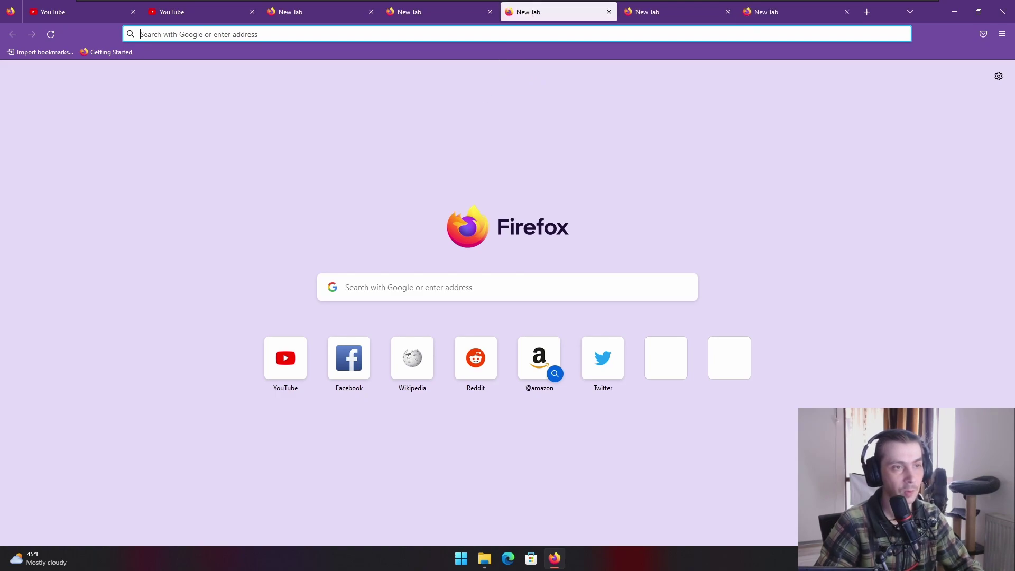
pyautogui.rightClick(530, 15)
pyautogui.moveTo(567, 177)
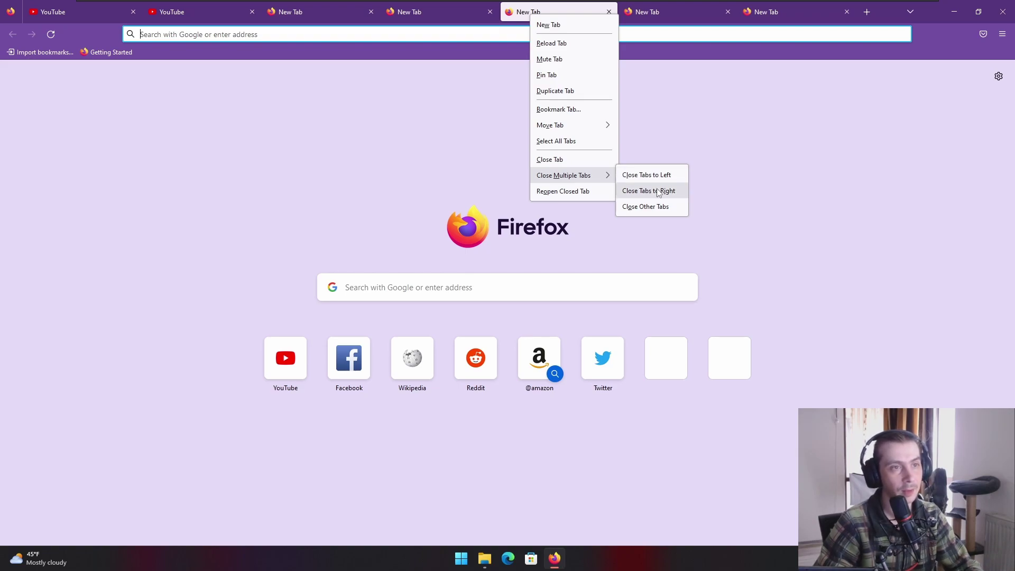
pyautogui.click(481, 97)
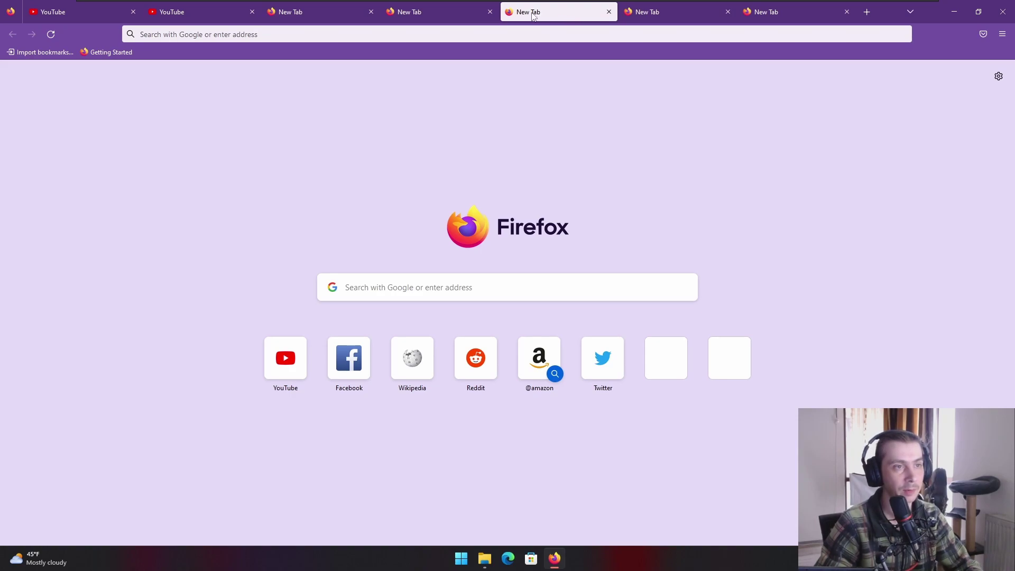
# - Move a blank tab beside YouTube and close all tabs to its right
pyautogui.moveTo(553, 18); pyautogui.dragTo(189, 11)
pyautogui.rightClick(191, 13)
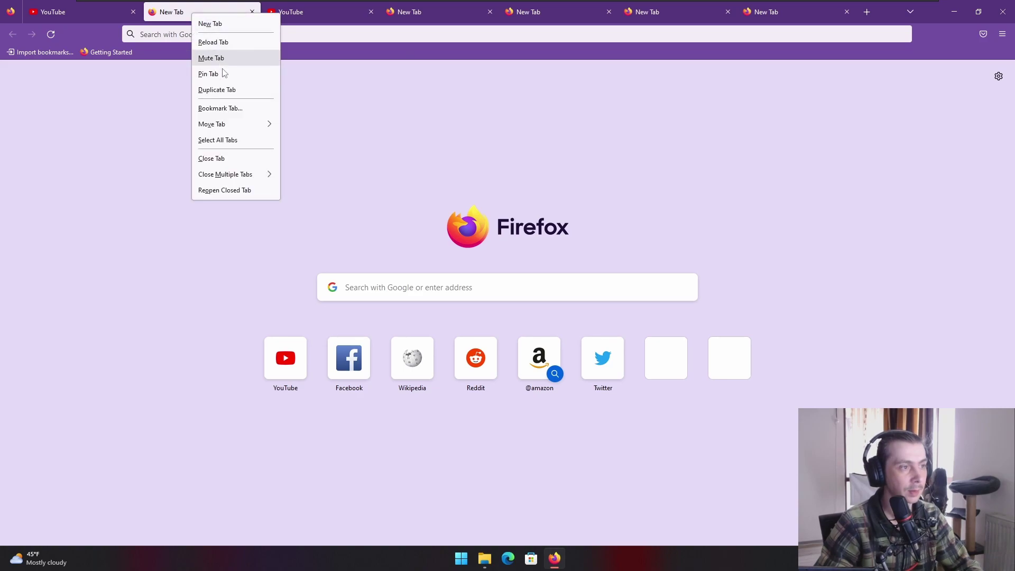
pyautogui.moveTo(258, 176)
pyautogui.click(318, 196)
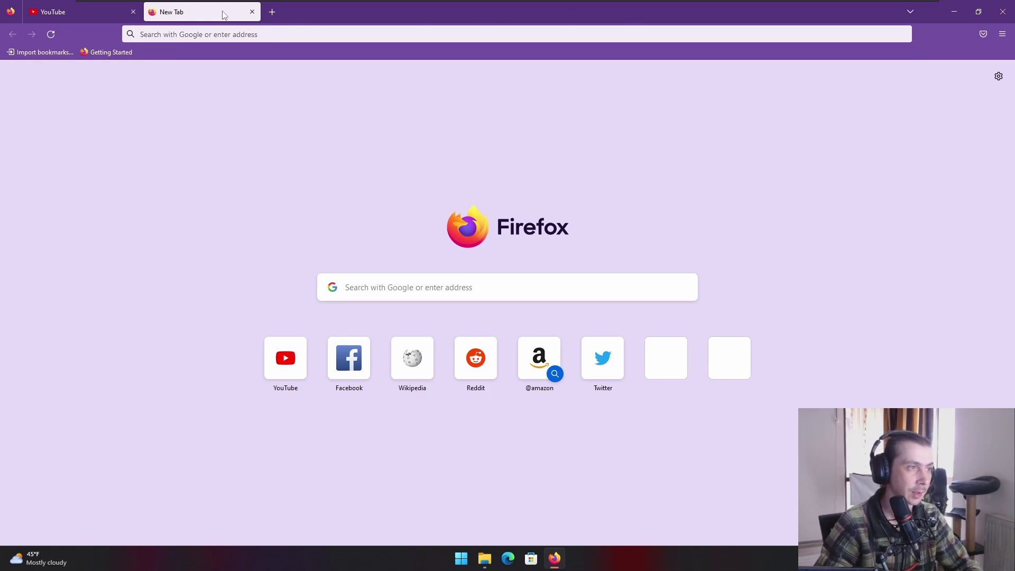
# - Open and close a new Firefox tab, then bring up File Explorer on Desktop
pyautogui.hotkey('ctrl', 't')
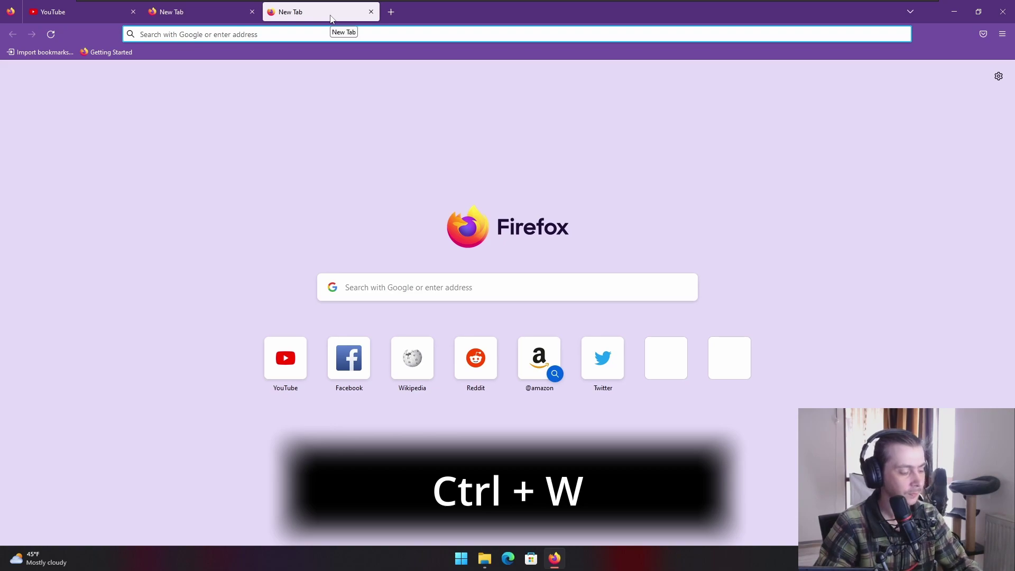
pyautogui.hotkey('ctrl', 'w')
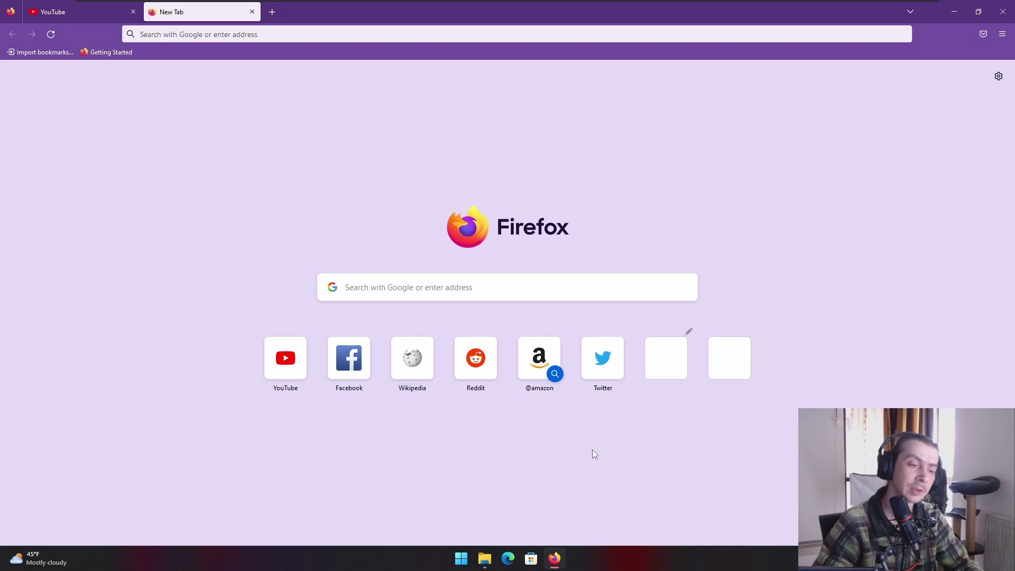
pyautogui.click(485, 558)
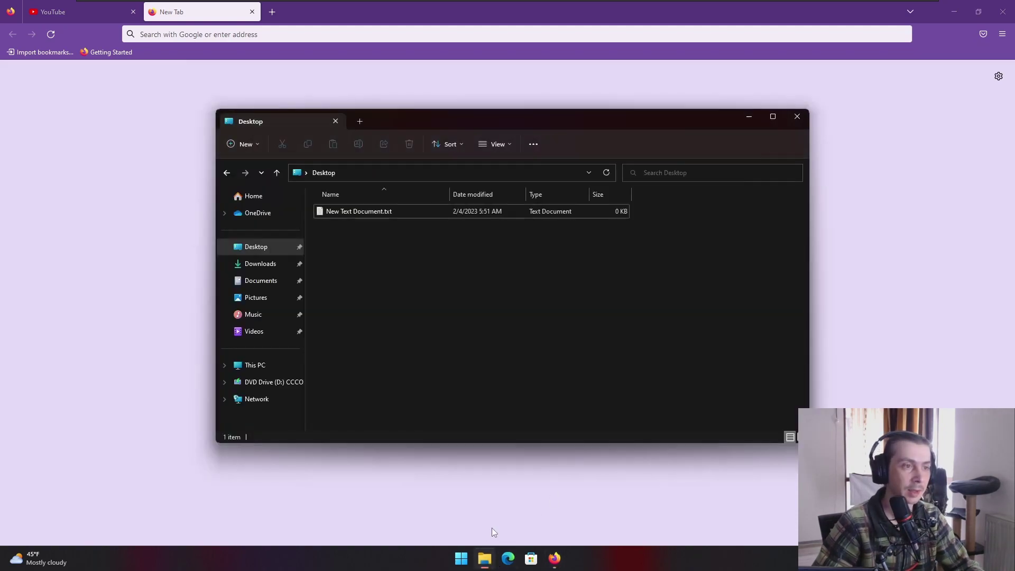
# - Open, close and reopen a Home tab in Explorer, then return to Firefox's new tab
pyautogui.click(360, 122)
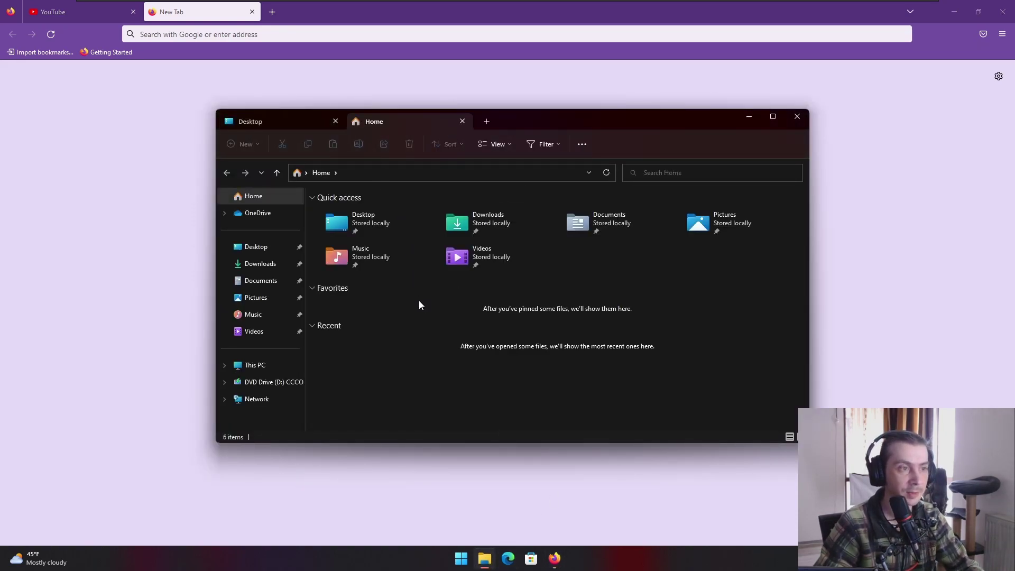
pyautogui.hotkey('ctrl', 'w')
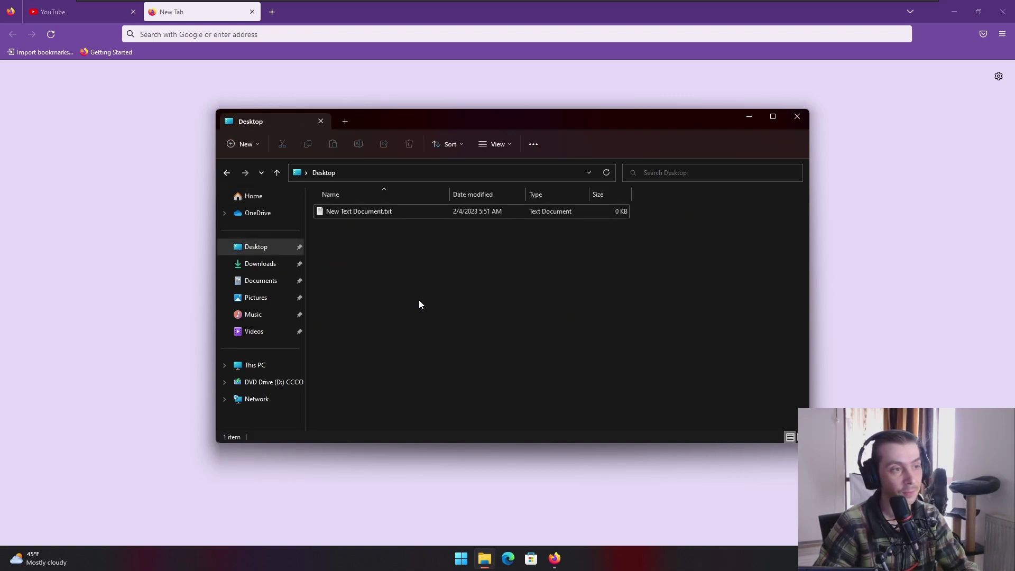
pyautogui.hotkey('ctrl', 't')
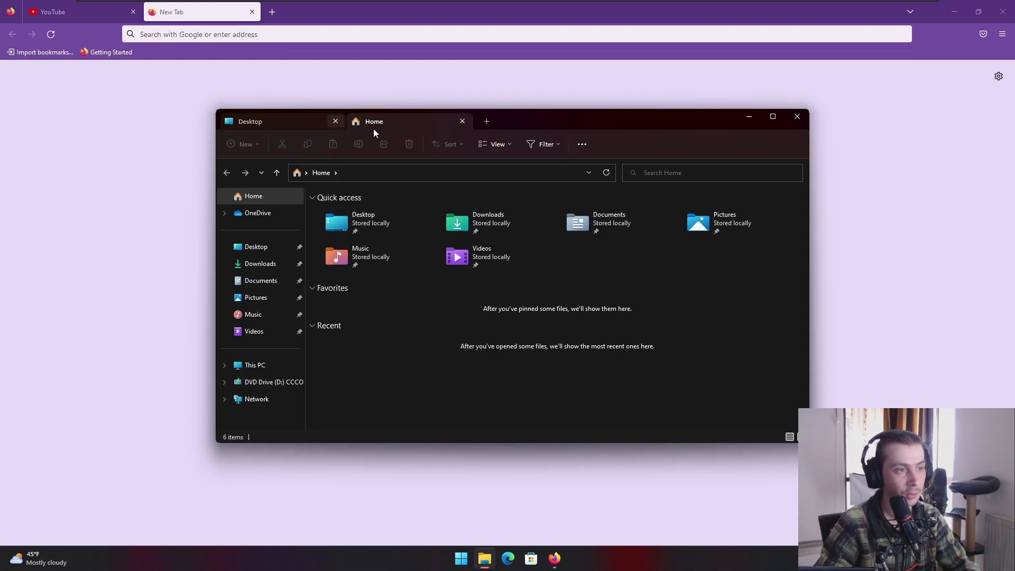
pyautogui.click(272, 12)
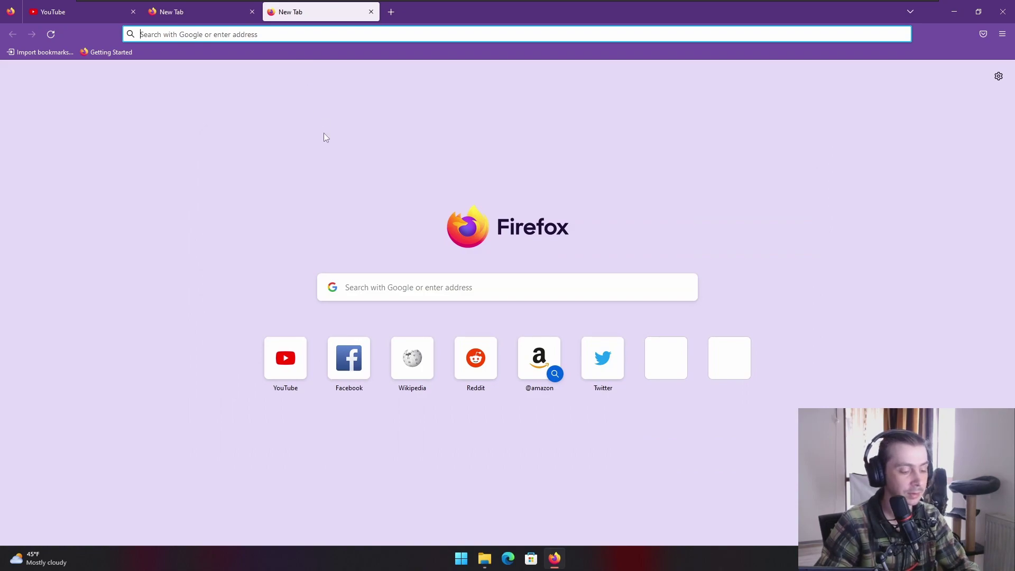
# - Add new tabs and cycle through them with Ctrl+PageUp and Ctrl+PageDown
pyautogui.hotkey('ctrl', 't')
pyautogui.hotkey('ctrl', 't')
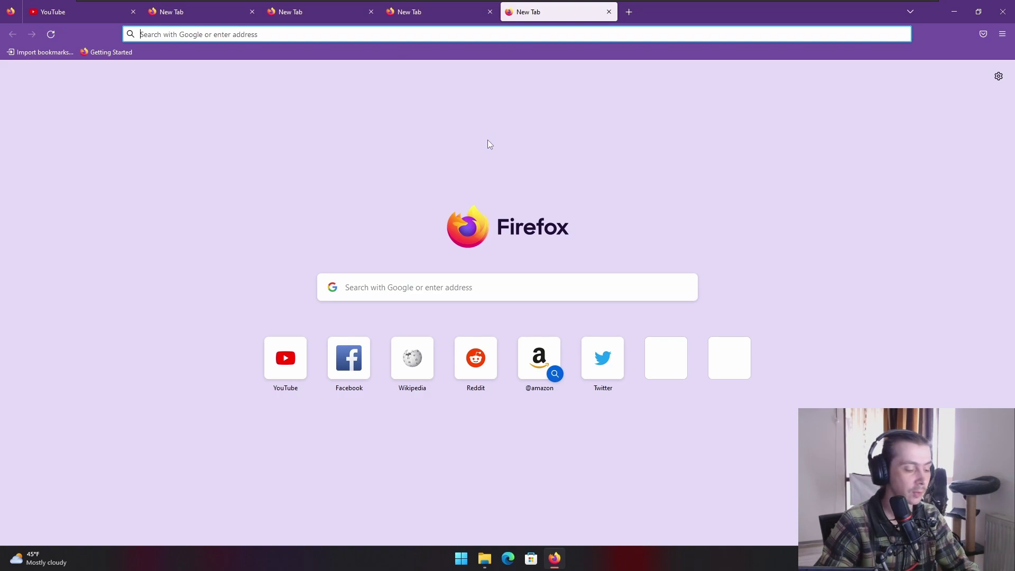
pyautogui.hotkey('ctrl', 'pageup')
pyautogui.hotkey('ctrl', 'pageup')
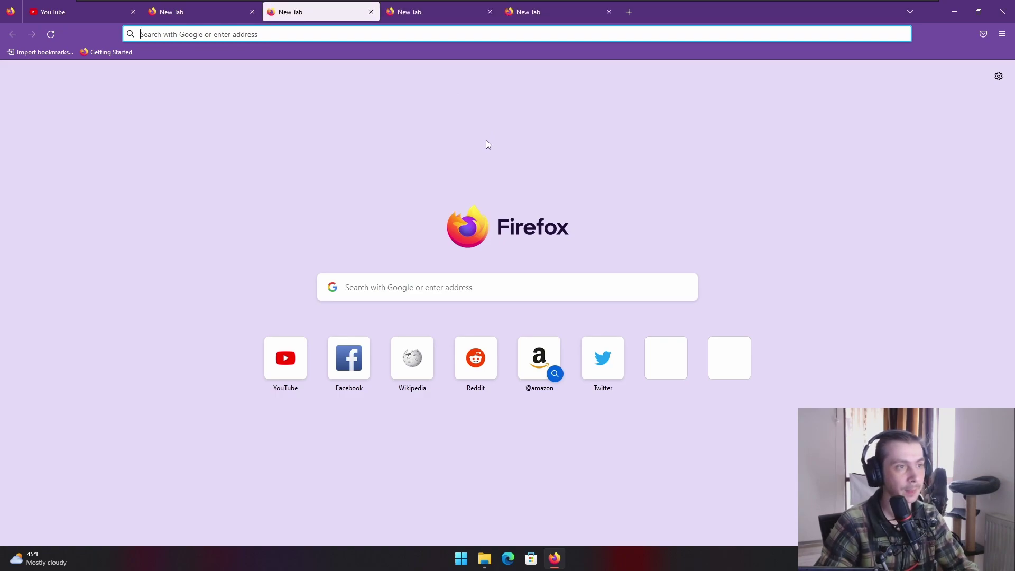
pyautogui.hotkey('ctrl', 'pagedown')
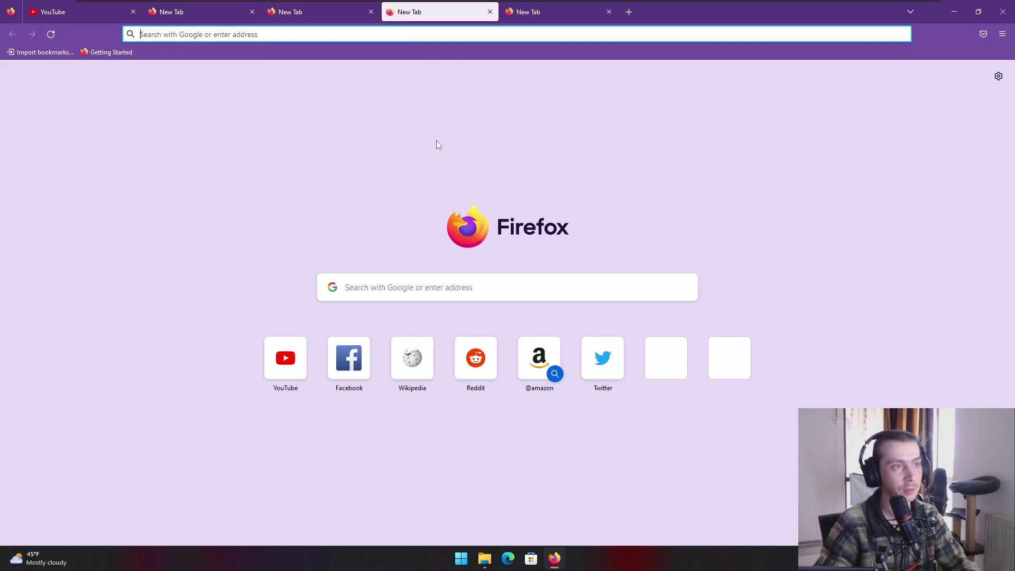
pyautogui.hotkey('ctrl', 'pagedown')
pyautogui.click(485, 559)
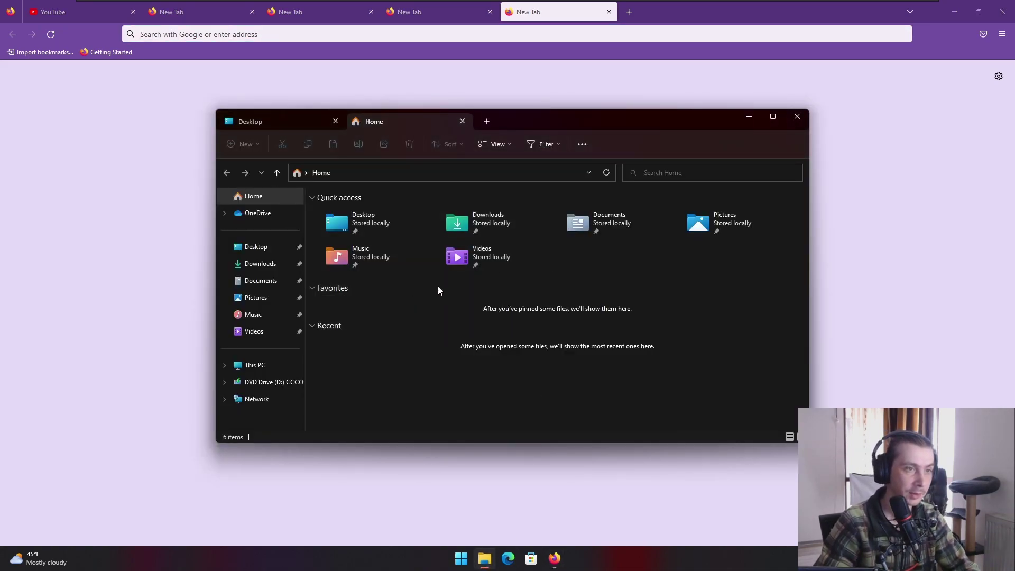
pyautogui.click(317, 12)
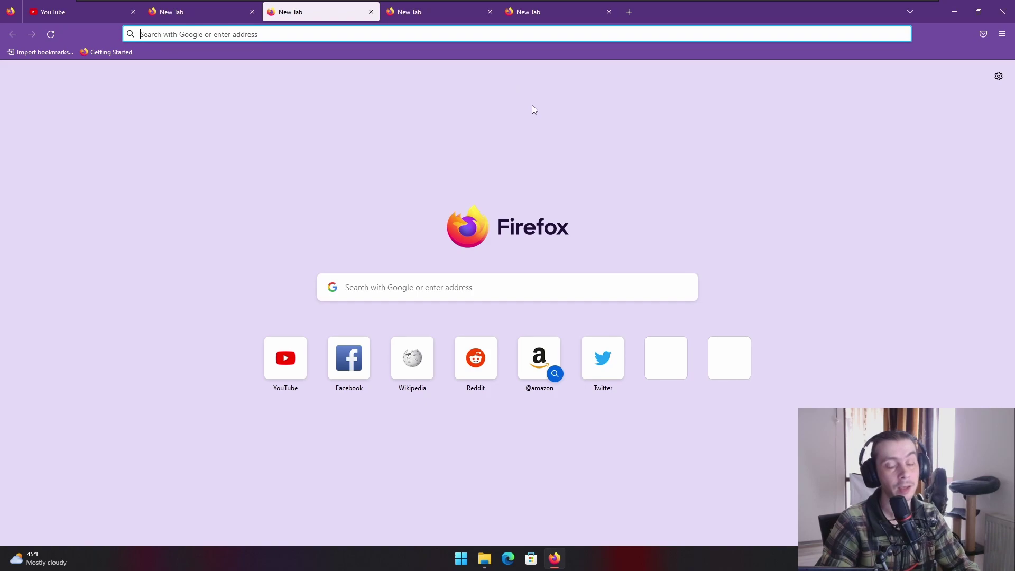
# - Switch among the second through fifth tabs, ending on the second New Tab
pyautogui.click(214, 16)
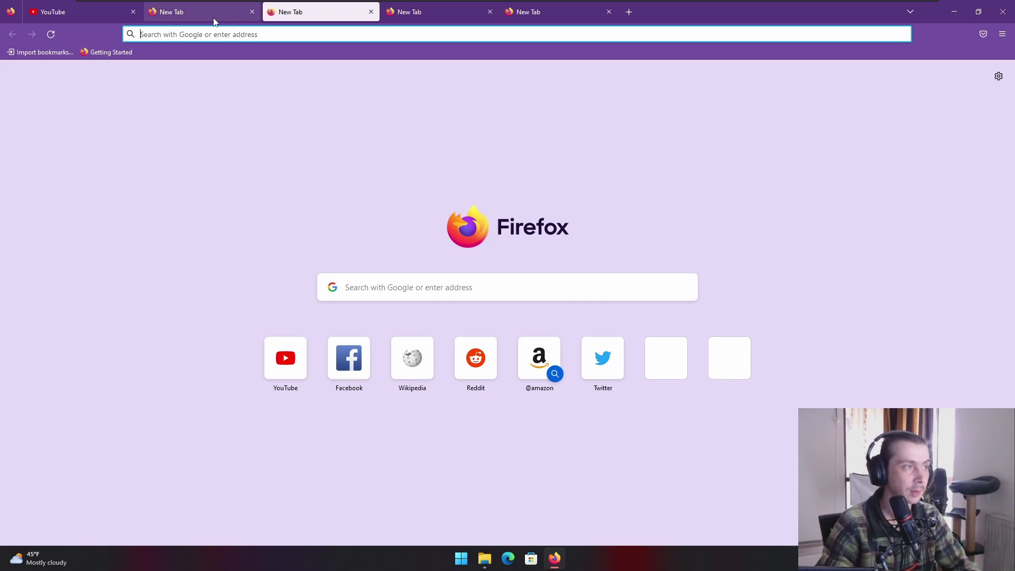
pyautogui.click(315, 12)
pyautogui.click(422, 15)
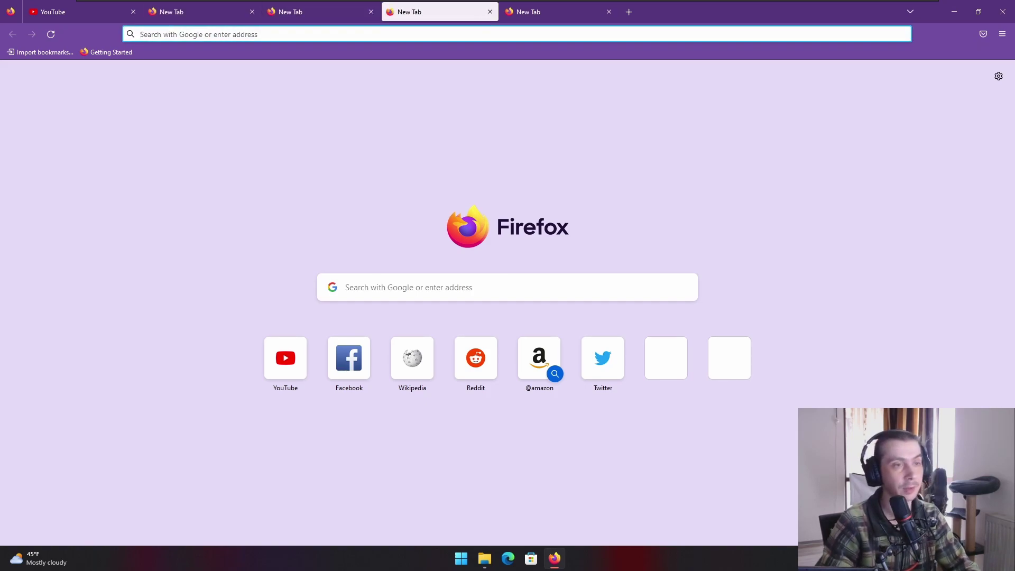
pyautogui.click(544, 14)
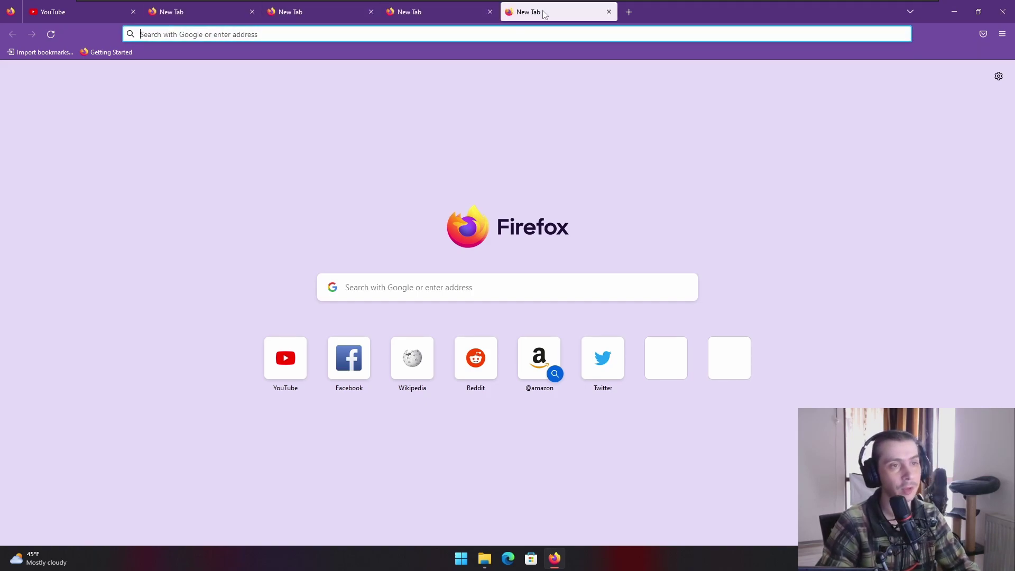
pyautogui.click(217, 15)
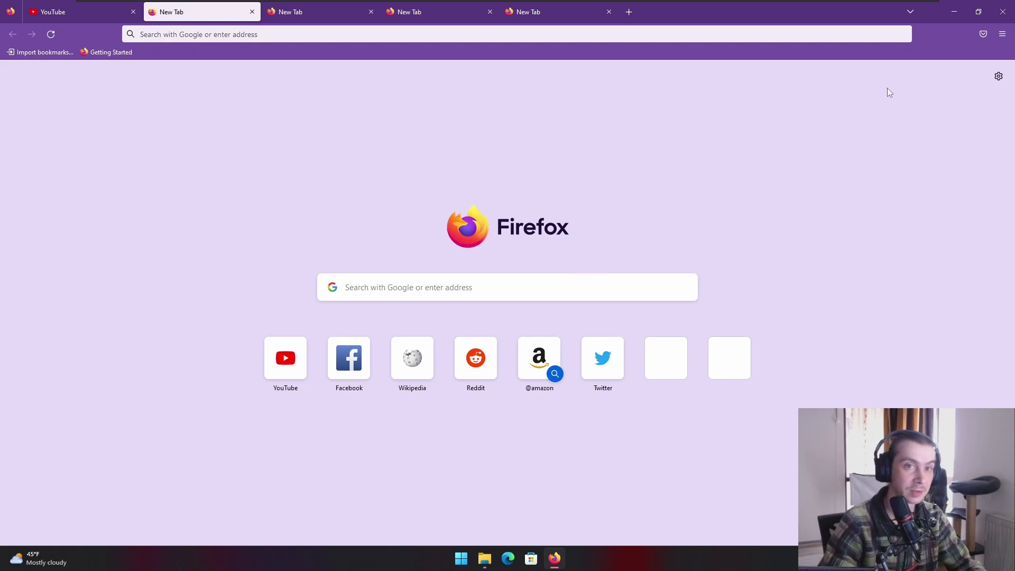
# - Close Firefox, then open and dismiss the Start menu
pyautogui.click(1004, 9)
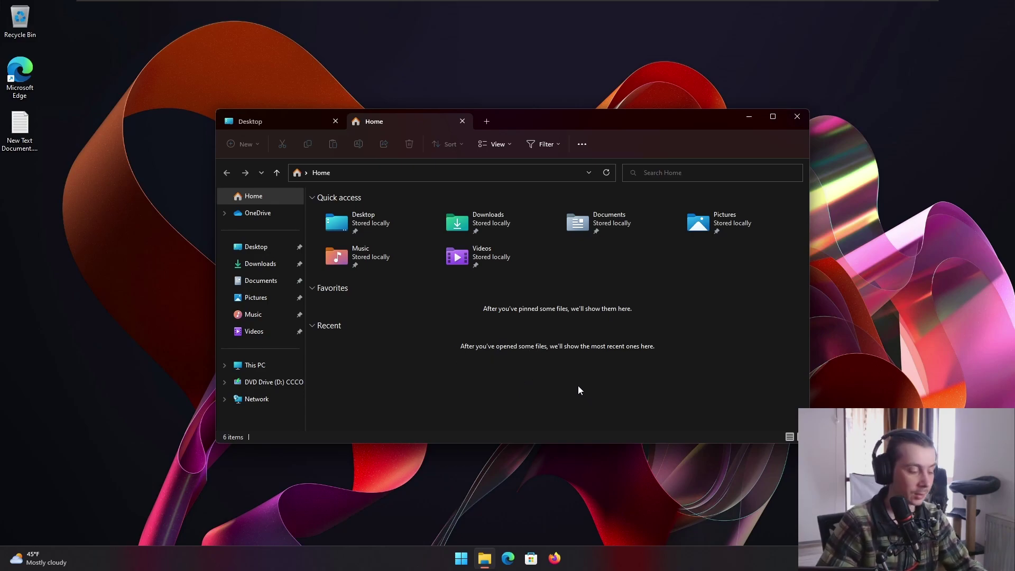
pyautogui.press('super')
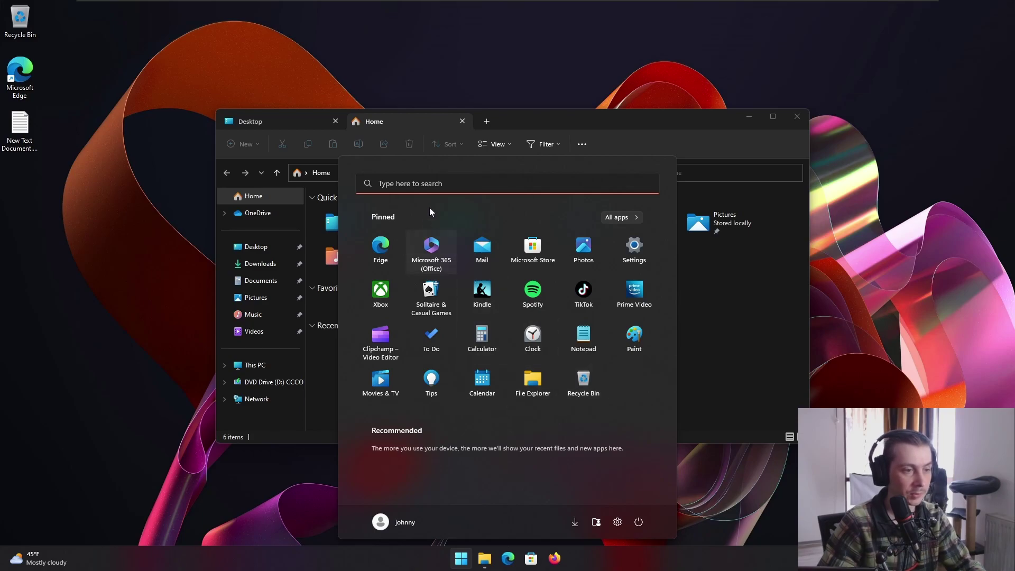
pyautogui.click(713, 351)
# - Close Explorer's Home tab and open two new Home tabs with Ctrl+T
pyautogui.click(462, 122)
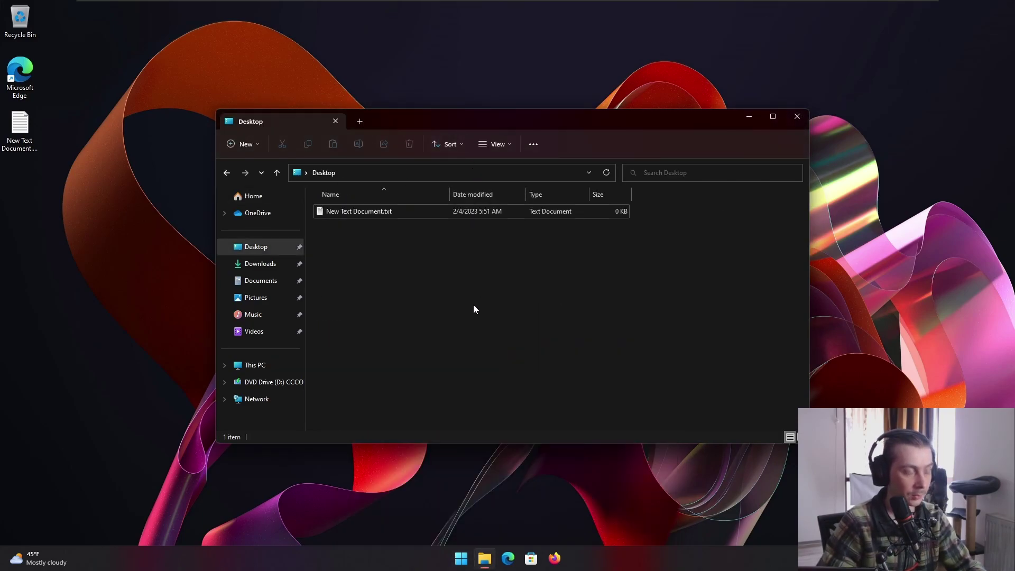
pyautogui.hotkey('ctrl', 't')
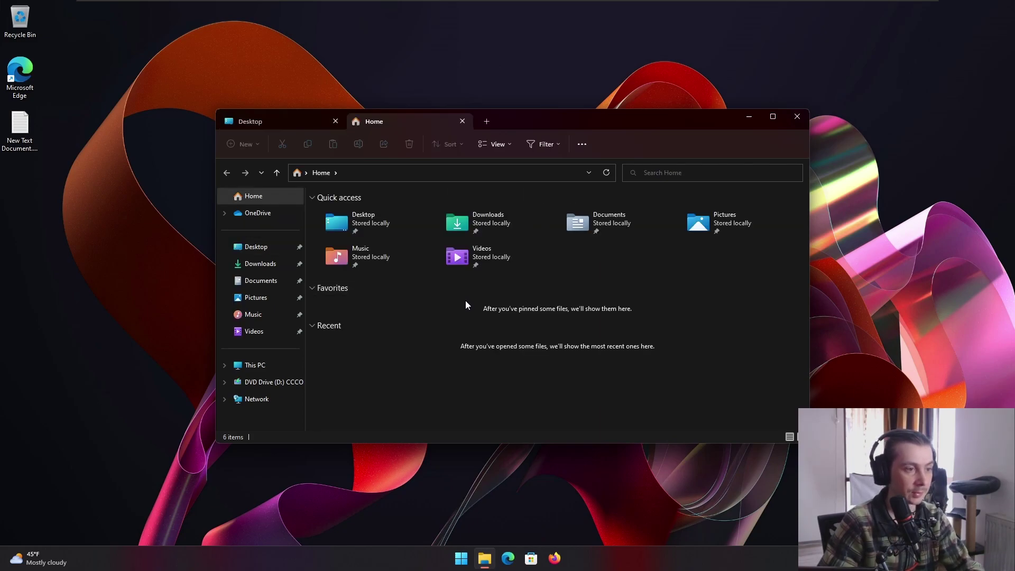
pyautogui.hotkey('ctrl', 't')
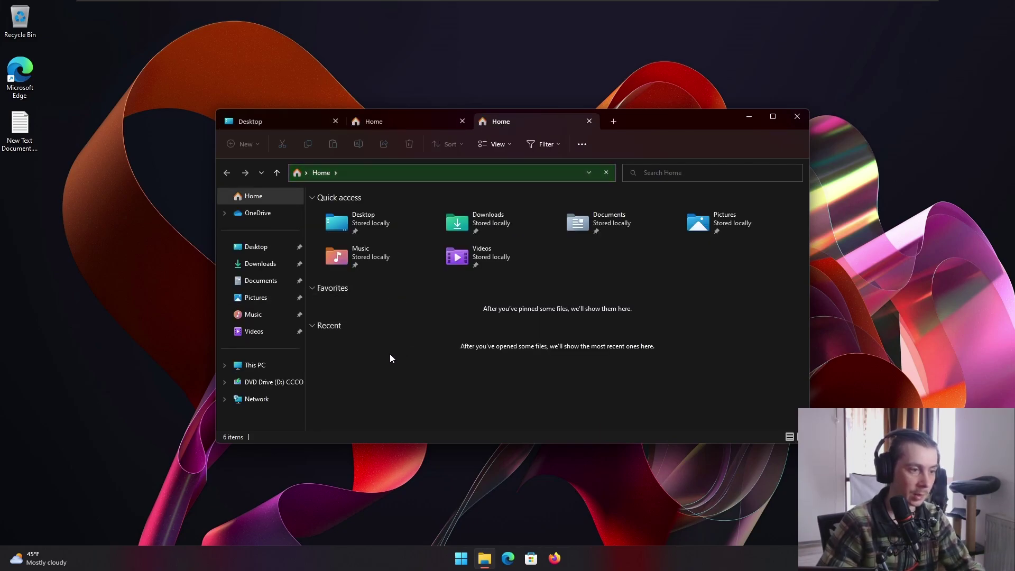
# - Back in the Desktop folder, create a new folder named 'blabla' using Ctrl+Shift+N
pyautogui.click(300, 118)
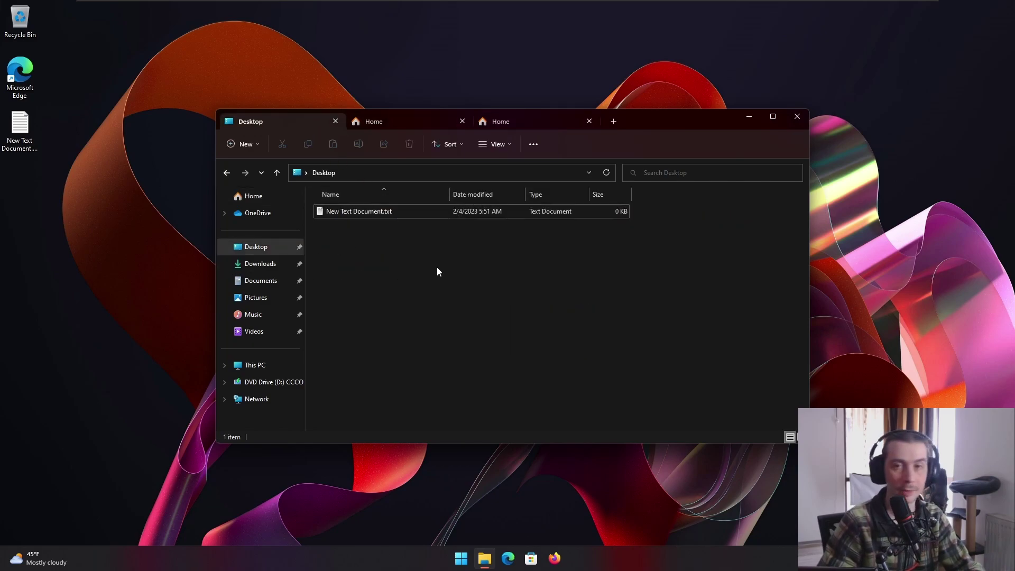
pyautogui.rightClick(396, 273)
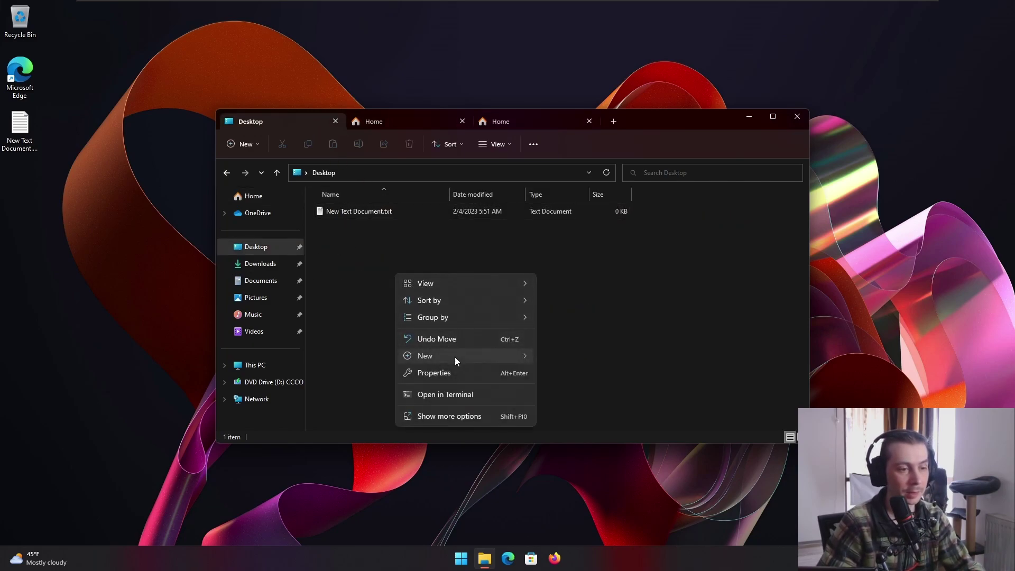
pyautogui.click(589, 326)
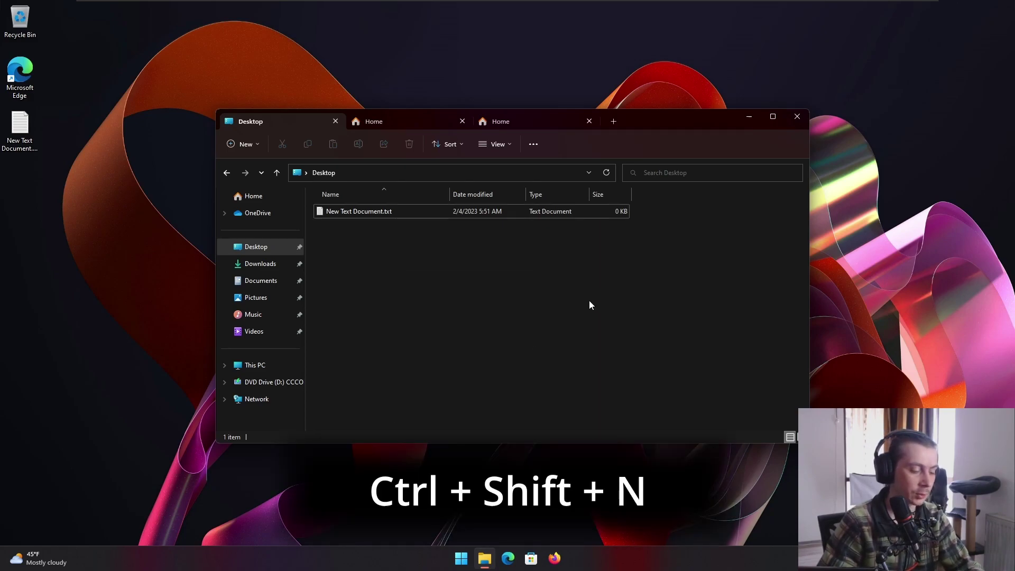
pyautogui.hotkey('ctrl', 'shift', 'n')
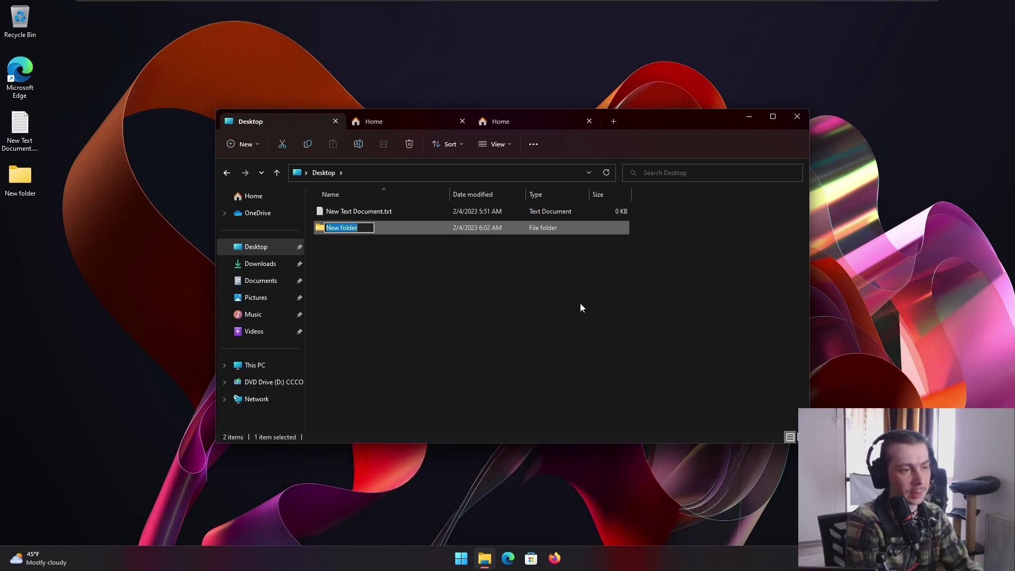
pyautogui.write('blabla')
pyautogui.press('Return')
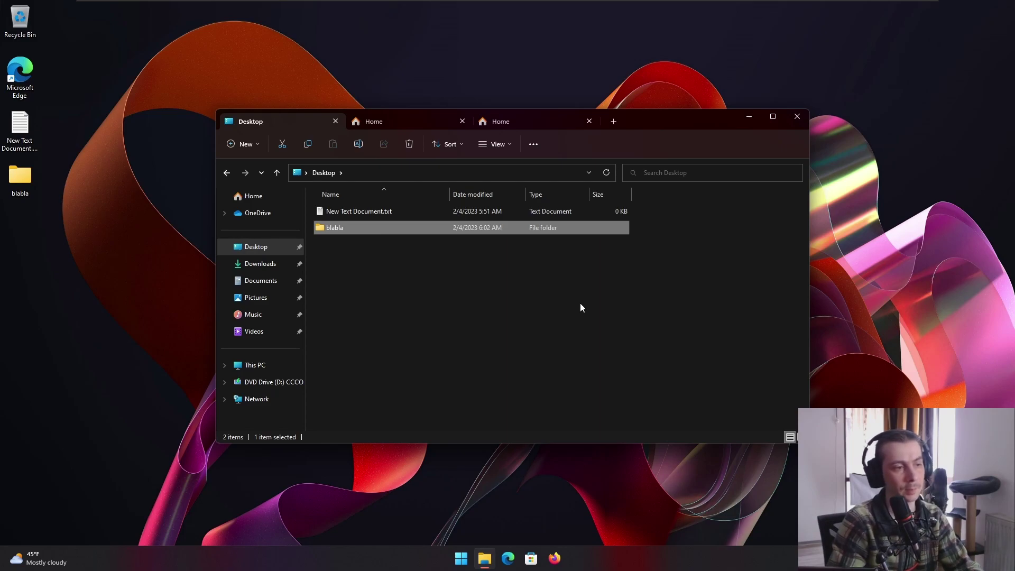
# - Move the selection between New Text Document.txt and the blabla folder with the arrow keys
pyautogui.press('Up')
pyautogui.press('Down')
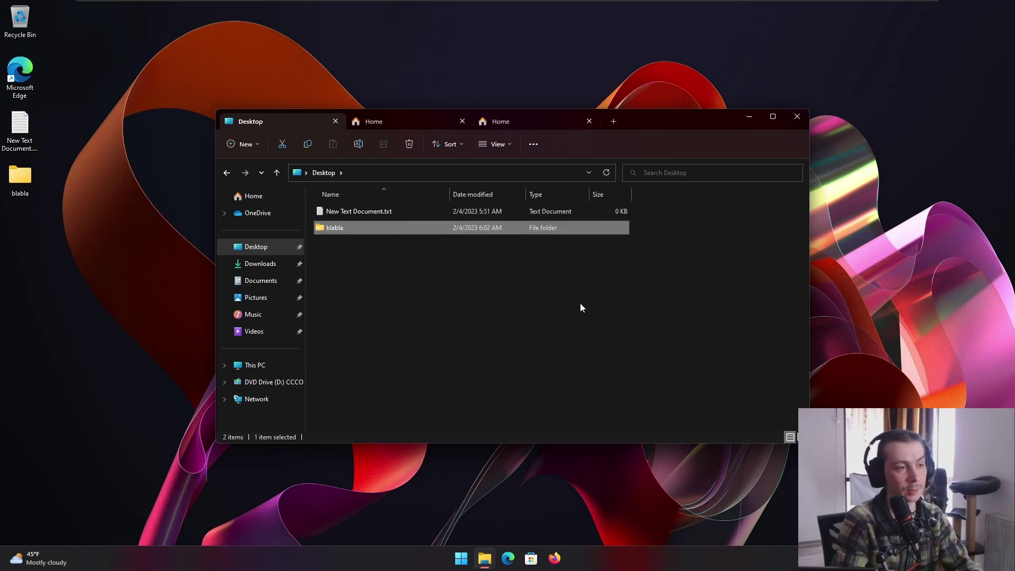
pyautogui.press('Up')
pyautogui.press('Down')
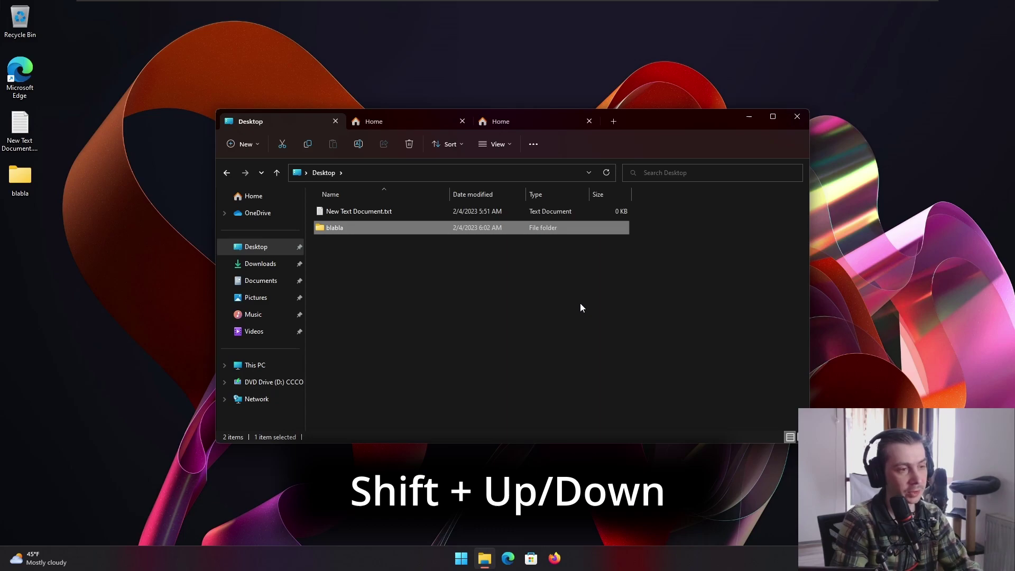
pyautogui.hotkey('shift', 'Up')
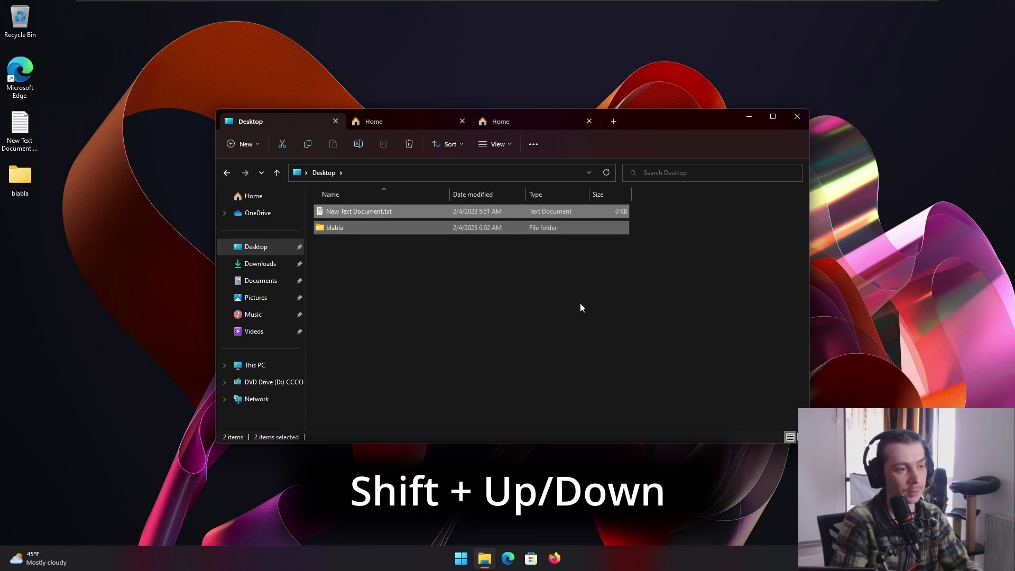
pyautogui.hotkey('shift', 'Down')
# - Select both New Text Document.txt and blabla, then permanently delete them with Shift+Delete
pyautogui.press('Up')
pyautogui.hotkey('shift', 'Down')
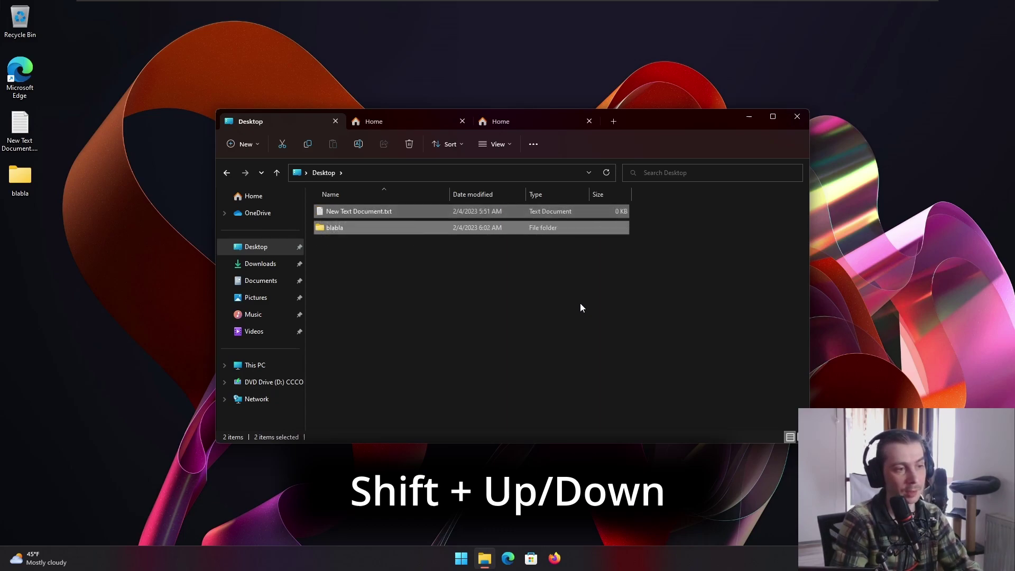
pyautogui.press('Up')
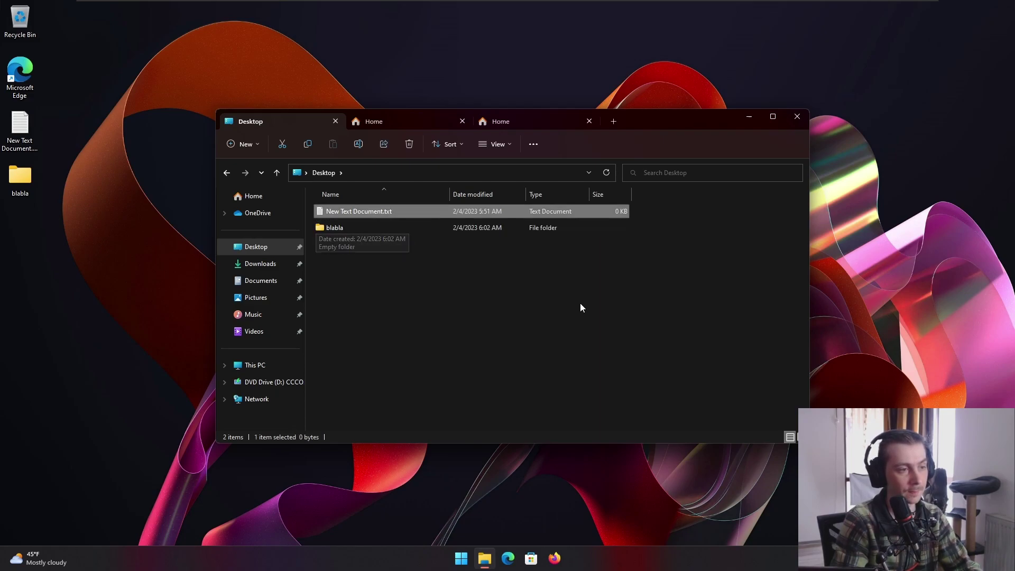
pyautogui.hotkey('shift', 'Down')
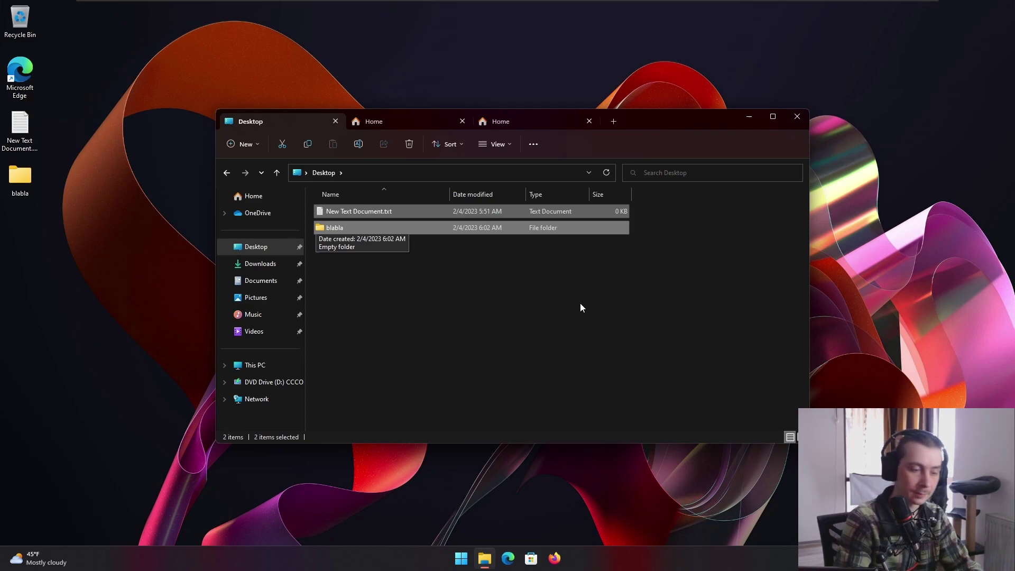
pyautogui.hotkey('shift', 'Delete')
pyautogui.press('Return')
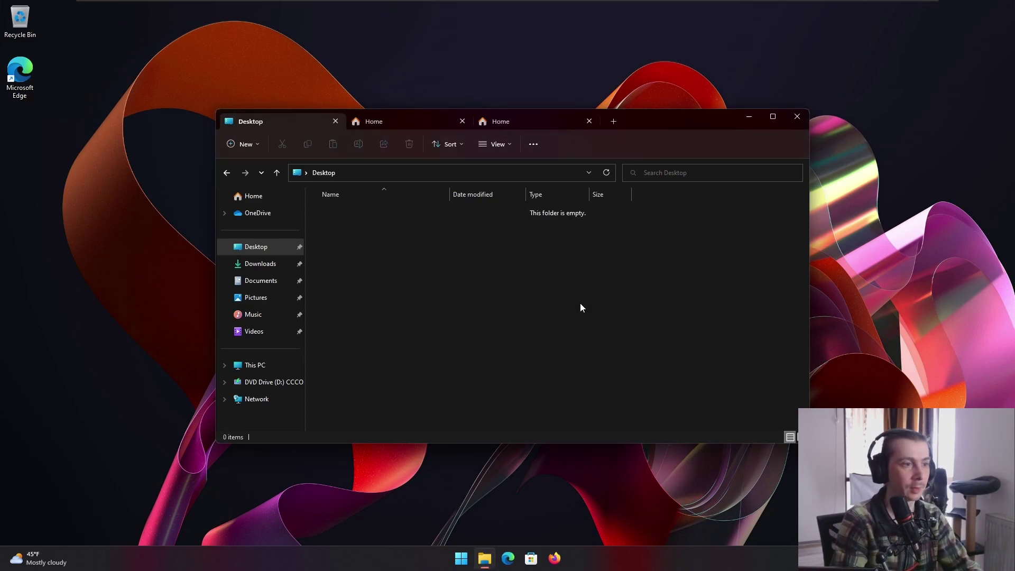